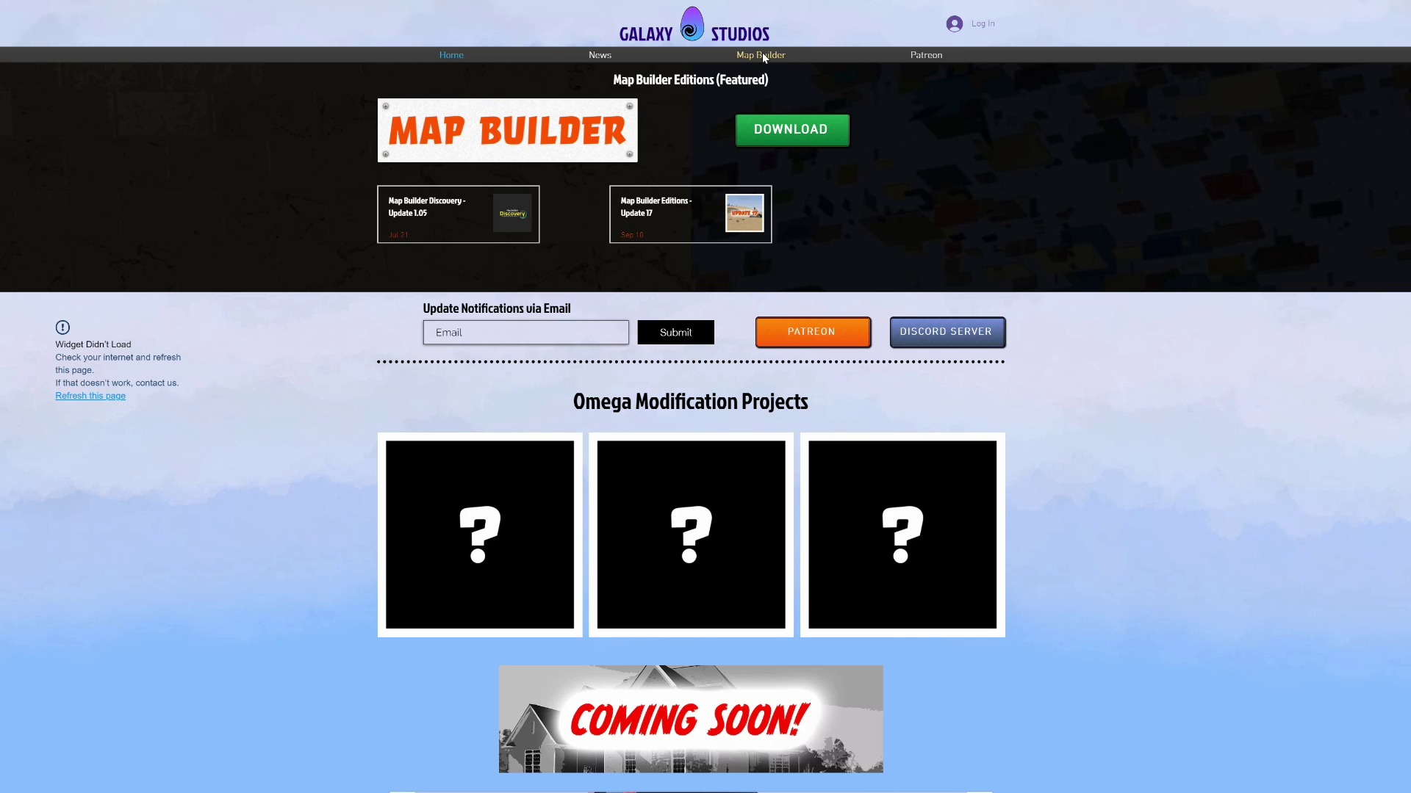
Go to the Map Builder page and open the free Discovery edition's user guide
click(763, 56)
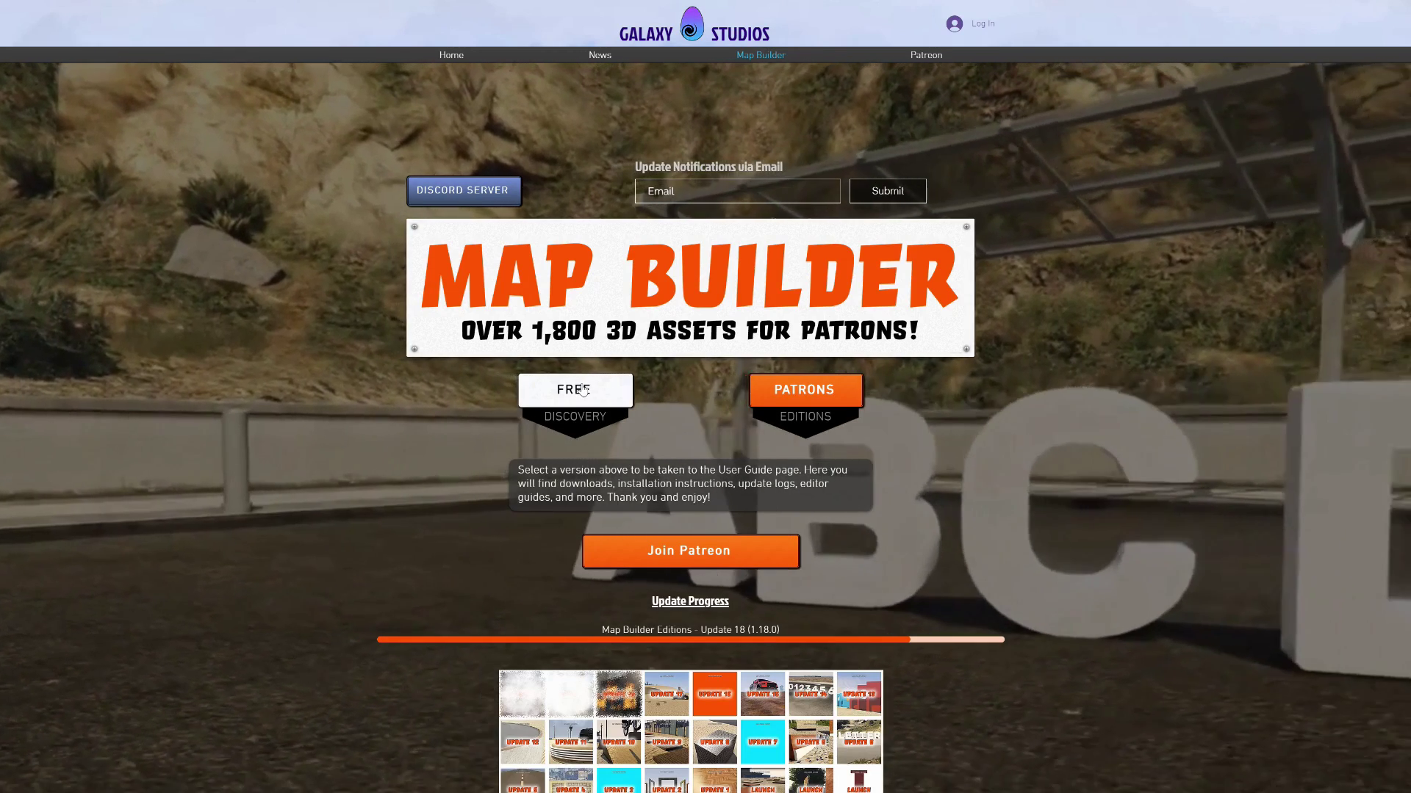
click(582, 389)
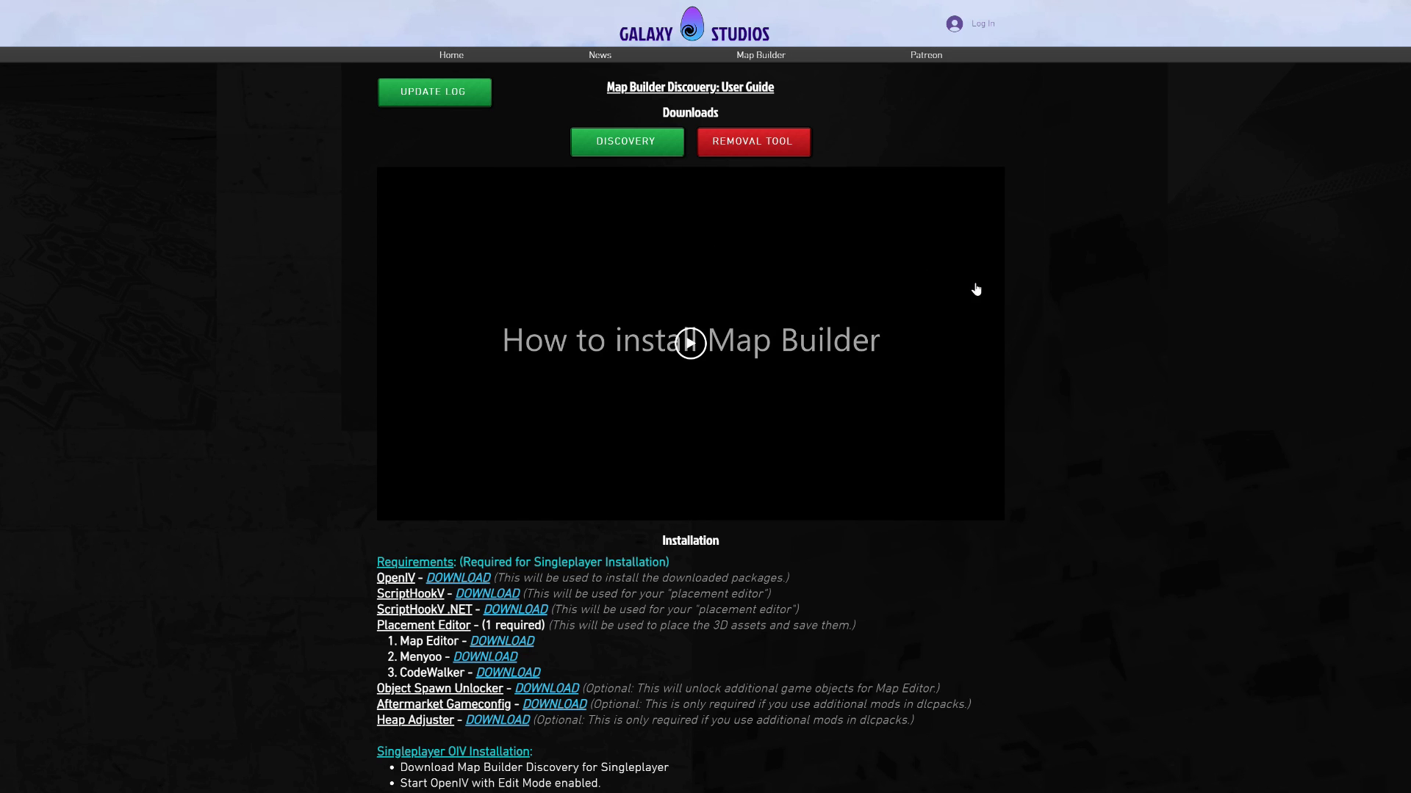
Look through the user guide, then go to the Map Builder Discovery downloads page
scroll(975, 290, down, 3)
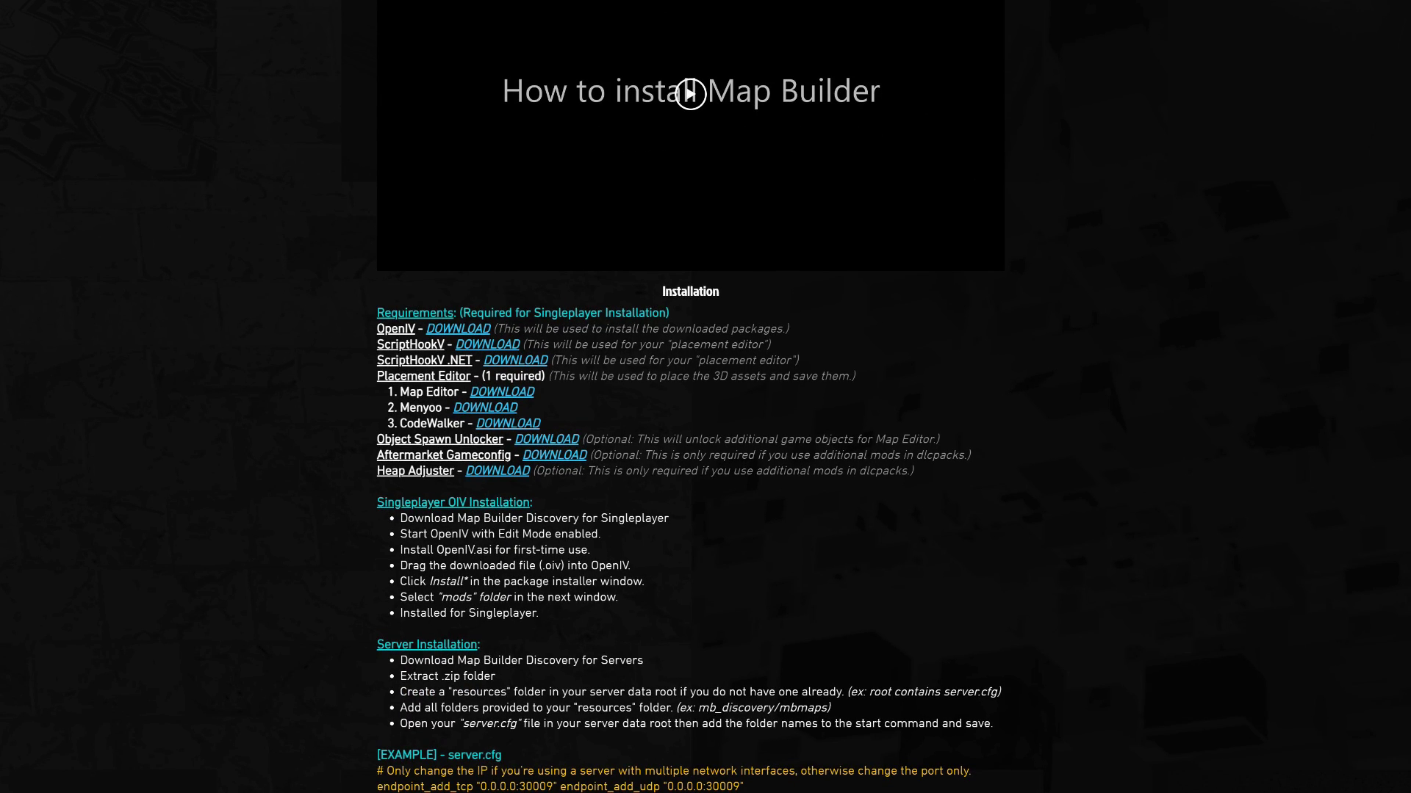
scroll(498, 358, down, 3)
scroll(302, 264, up, 6)
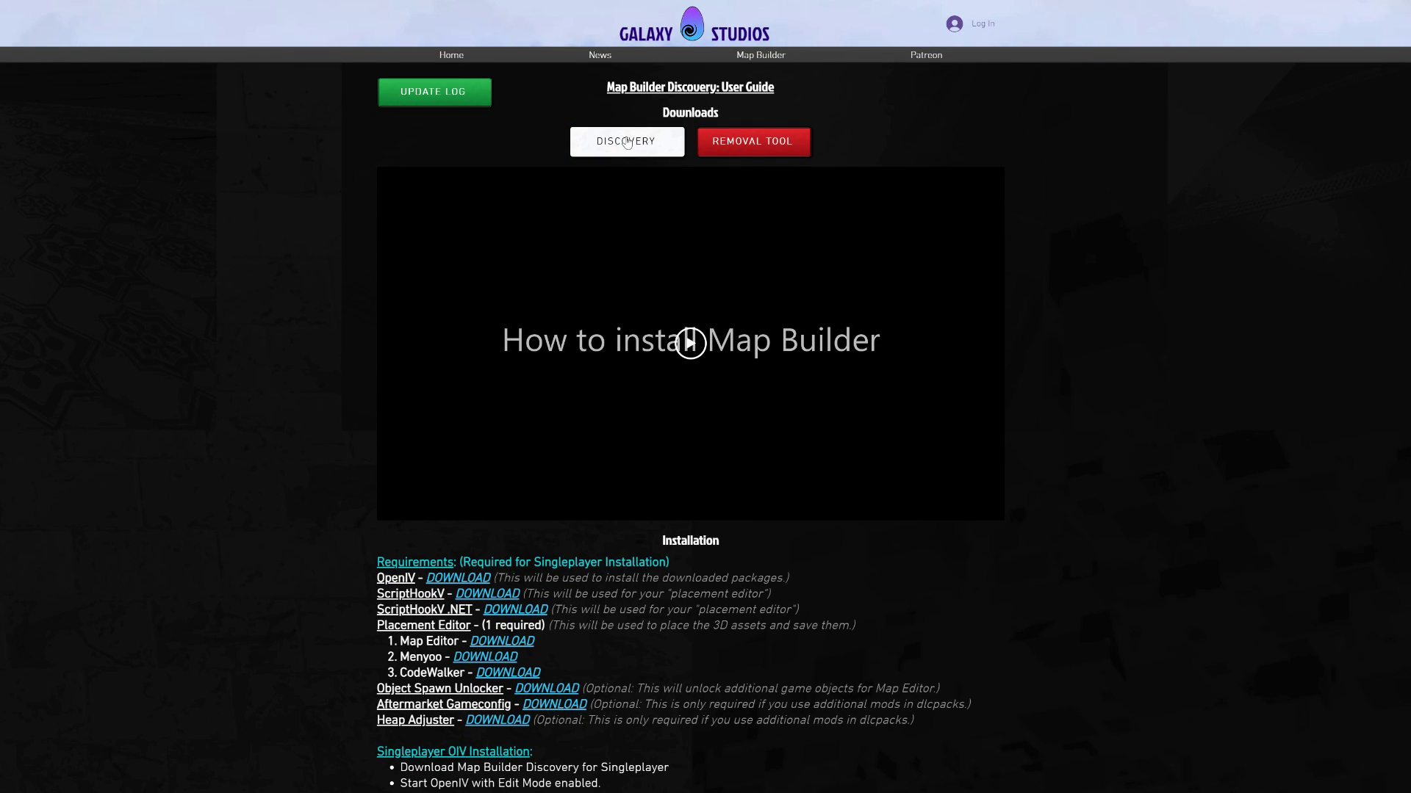
click(624, 141)
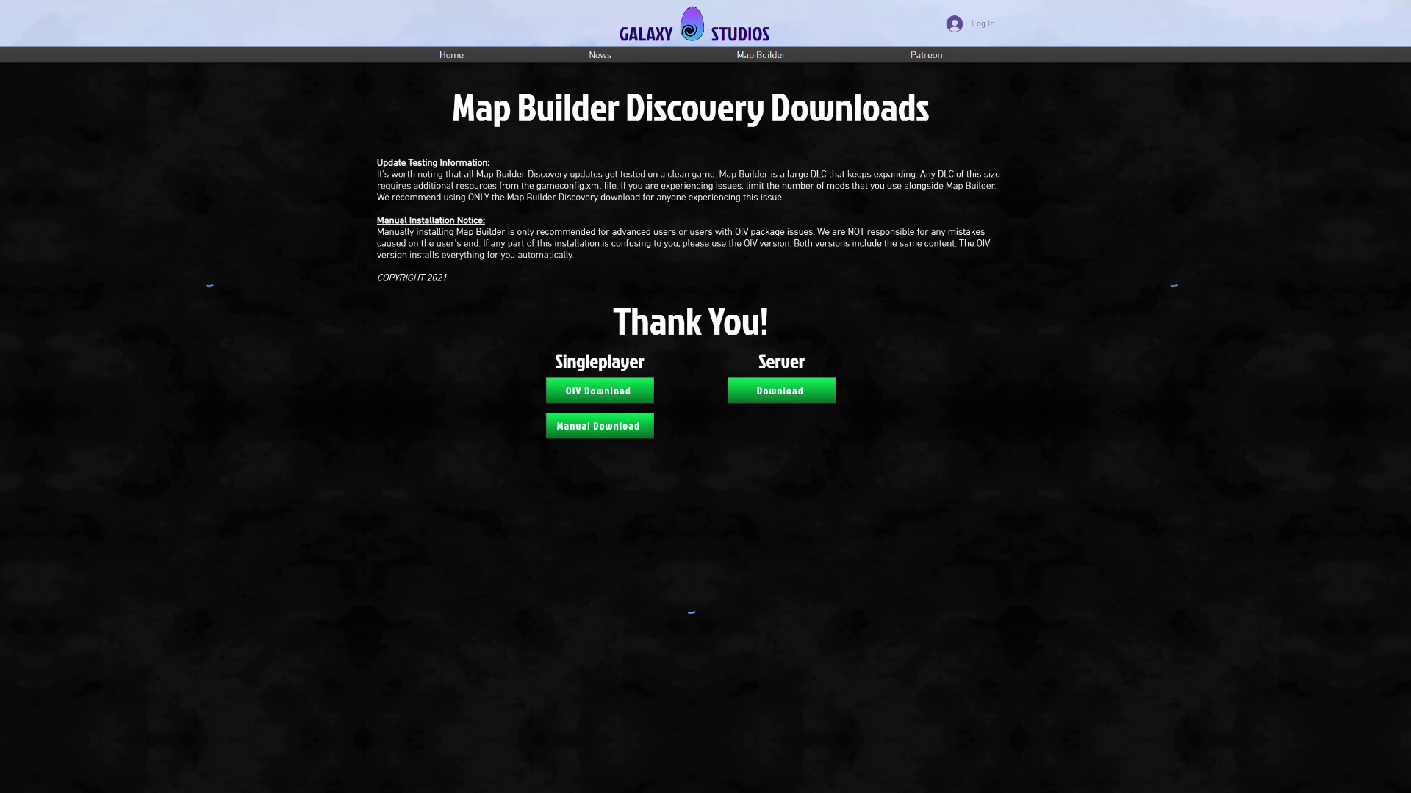
Download the Singleplayer OIV package of Map Builder Discovery
click(600, 391)
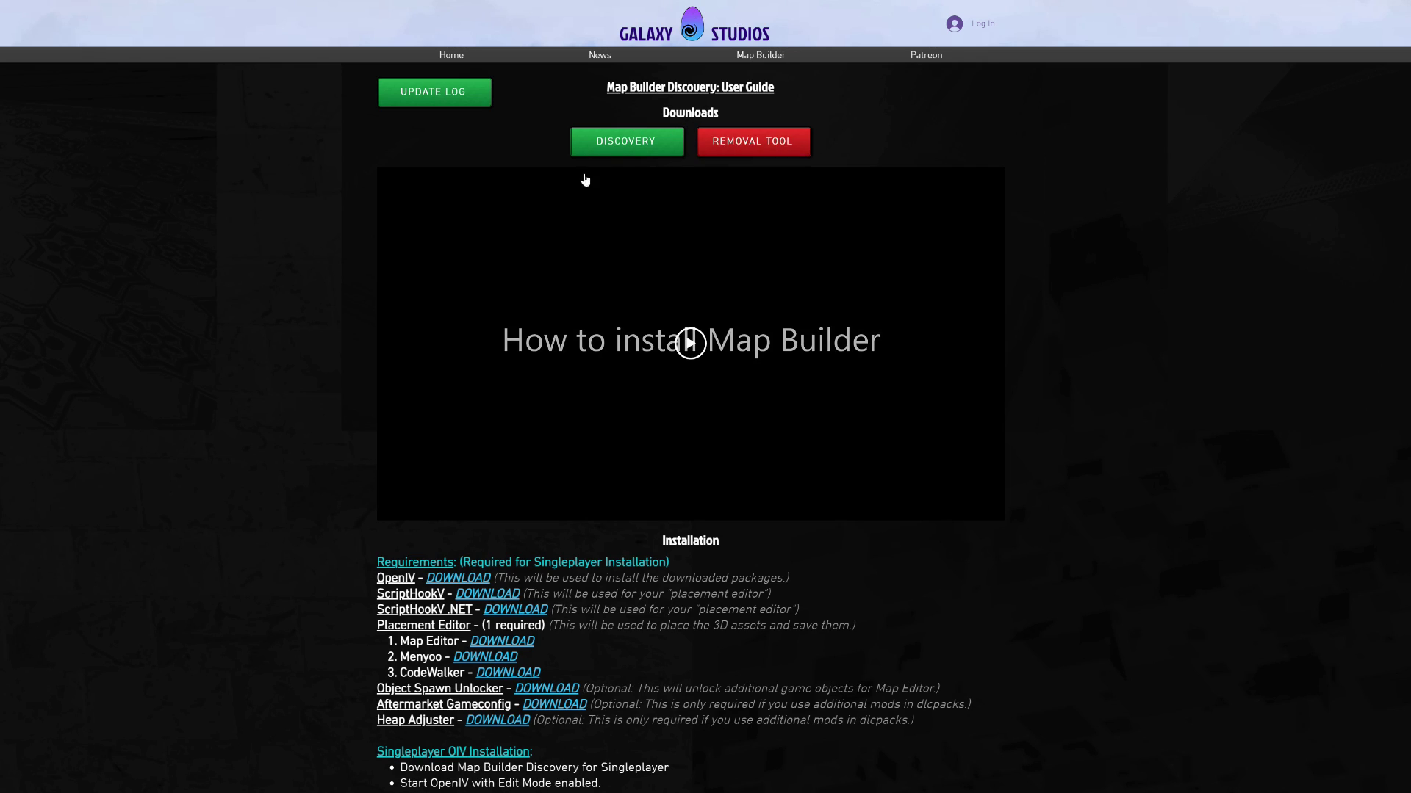
Go to the Removal Tool page and download the Removal Tool
click(762, 147)
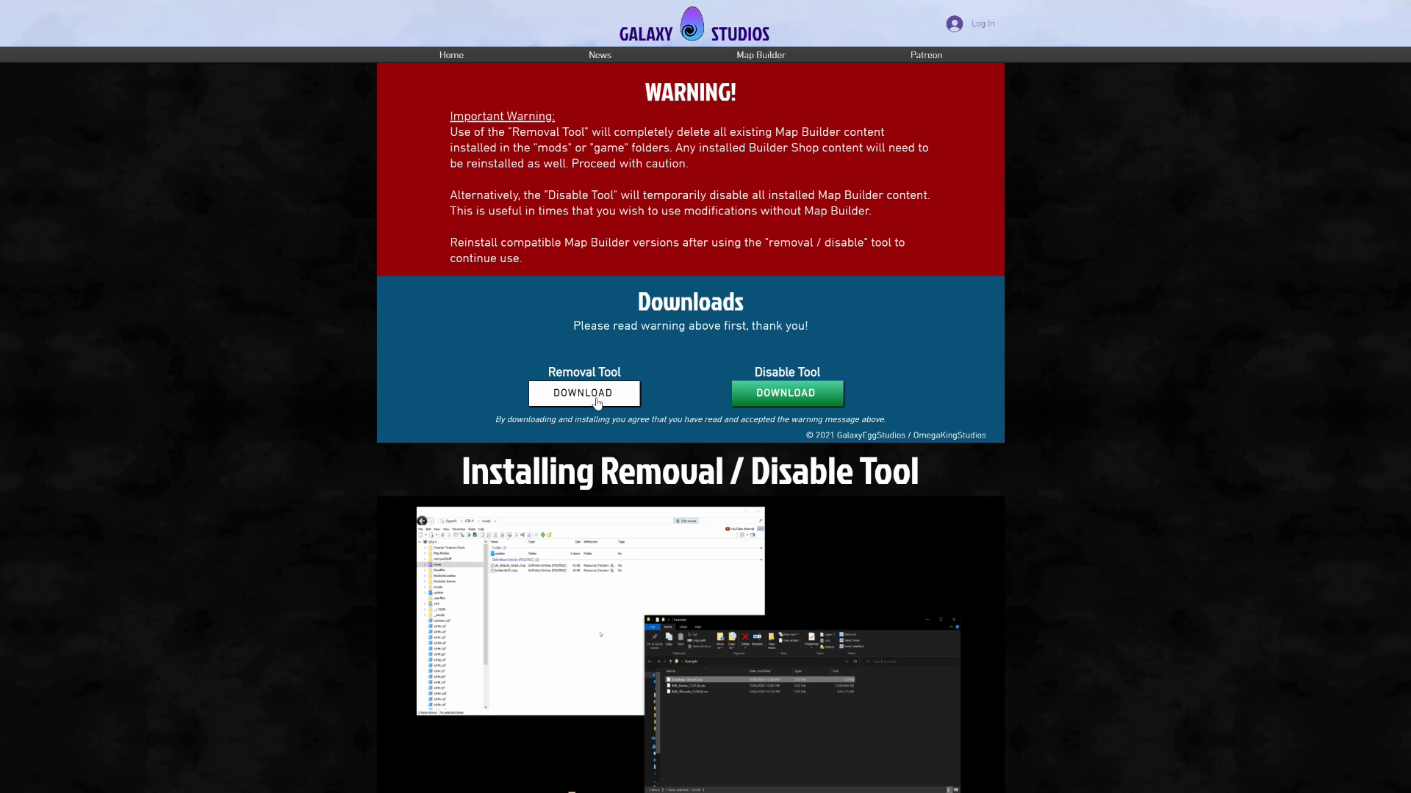
click(585, 390)
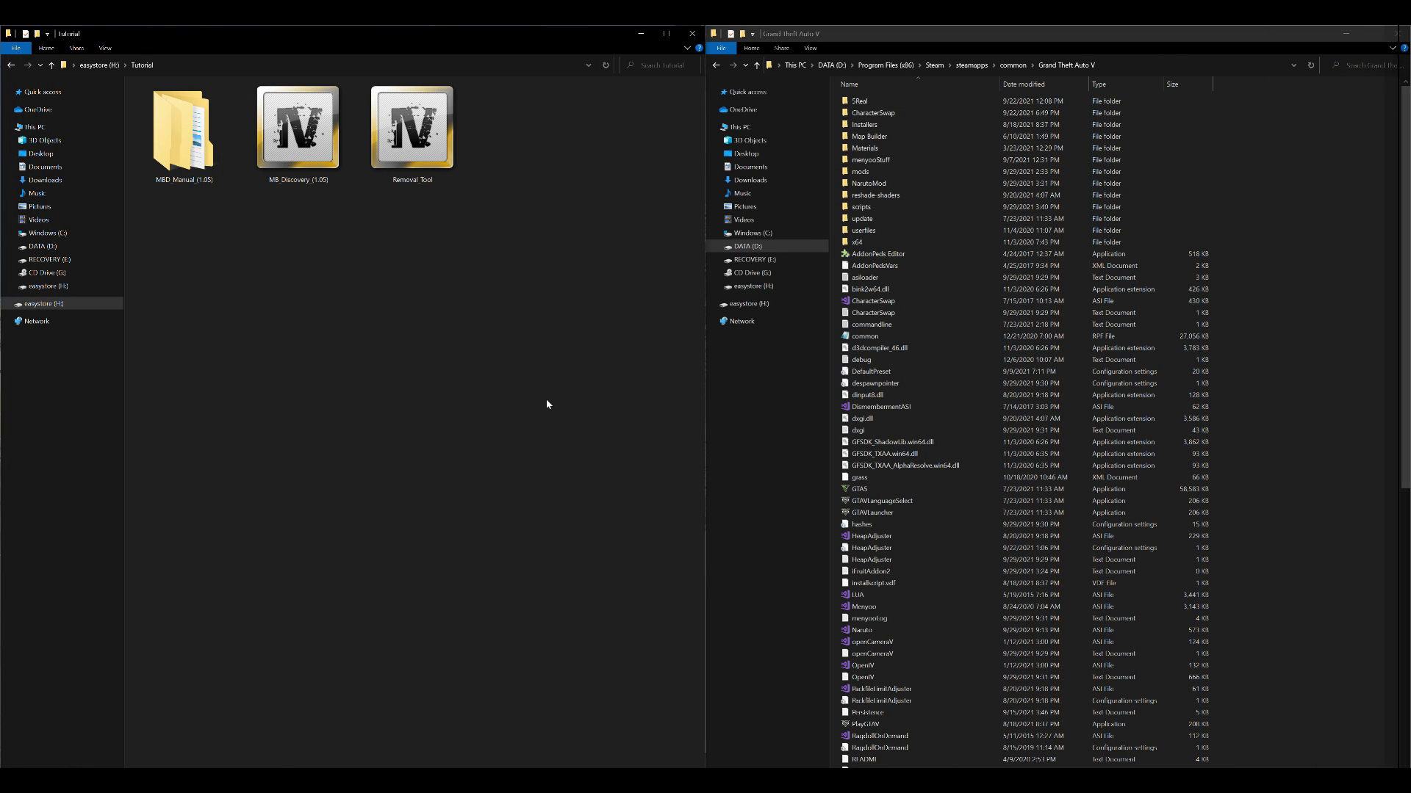
click(196, 157)
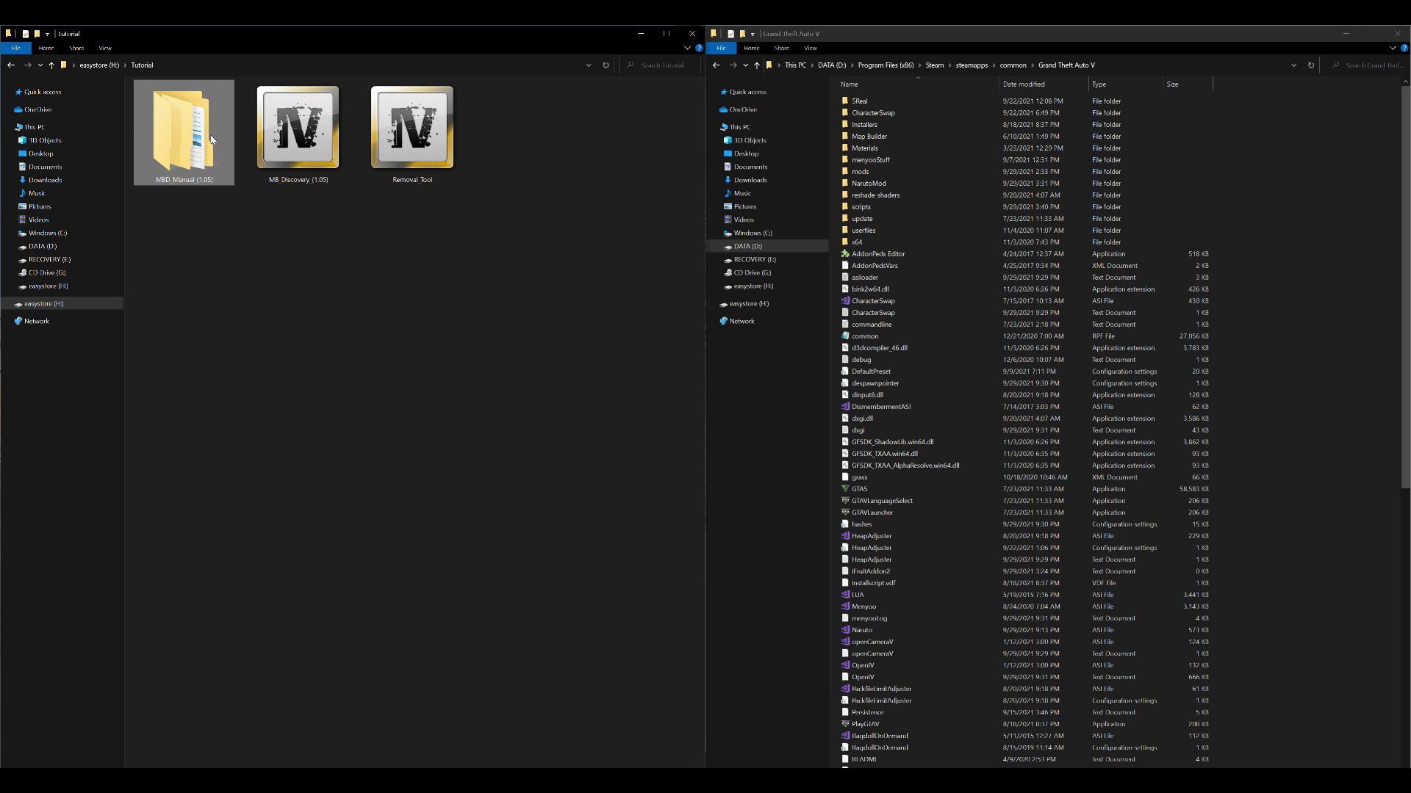
click(319, 141)
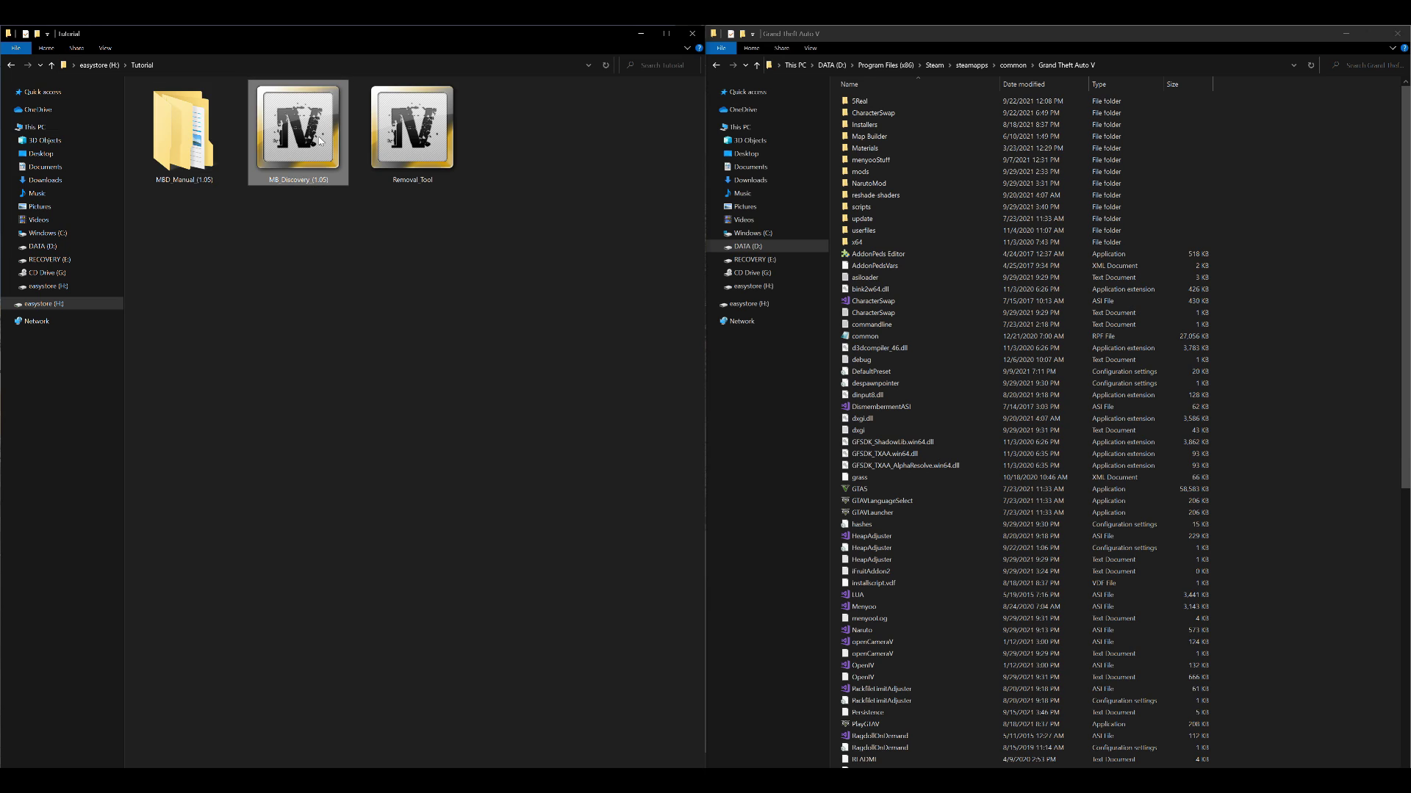
click(420, 116)
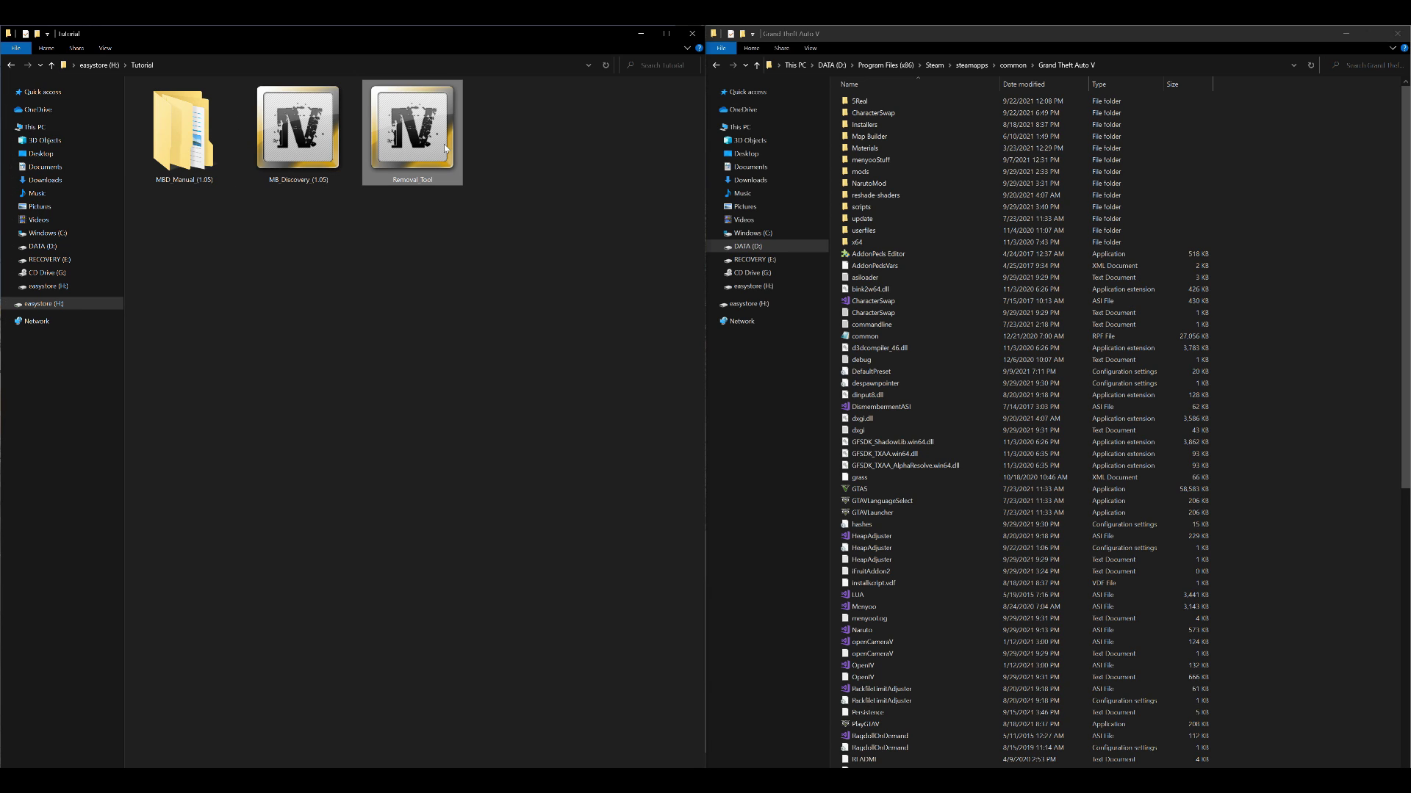
click(801, 395)
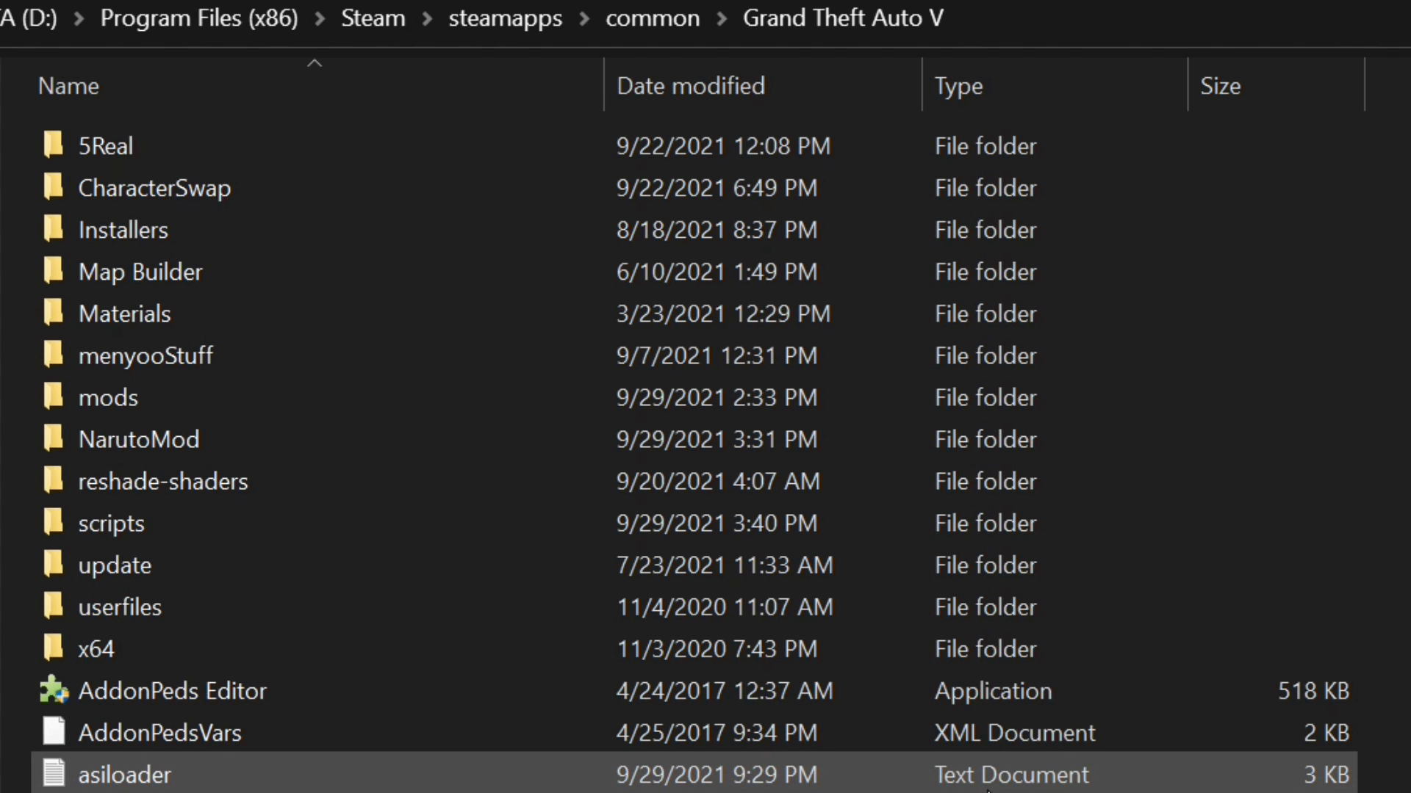
Point out the mods folder and the game's own update folder in the GTA V directory
click(330, 398)
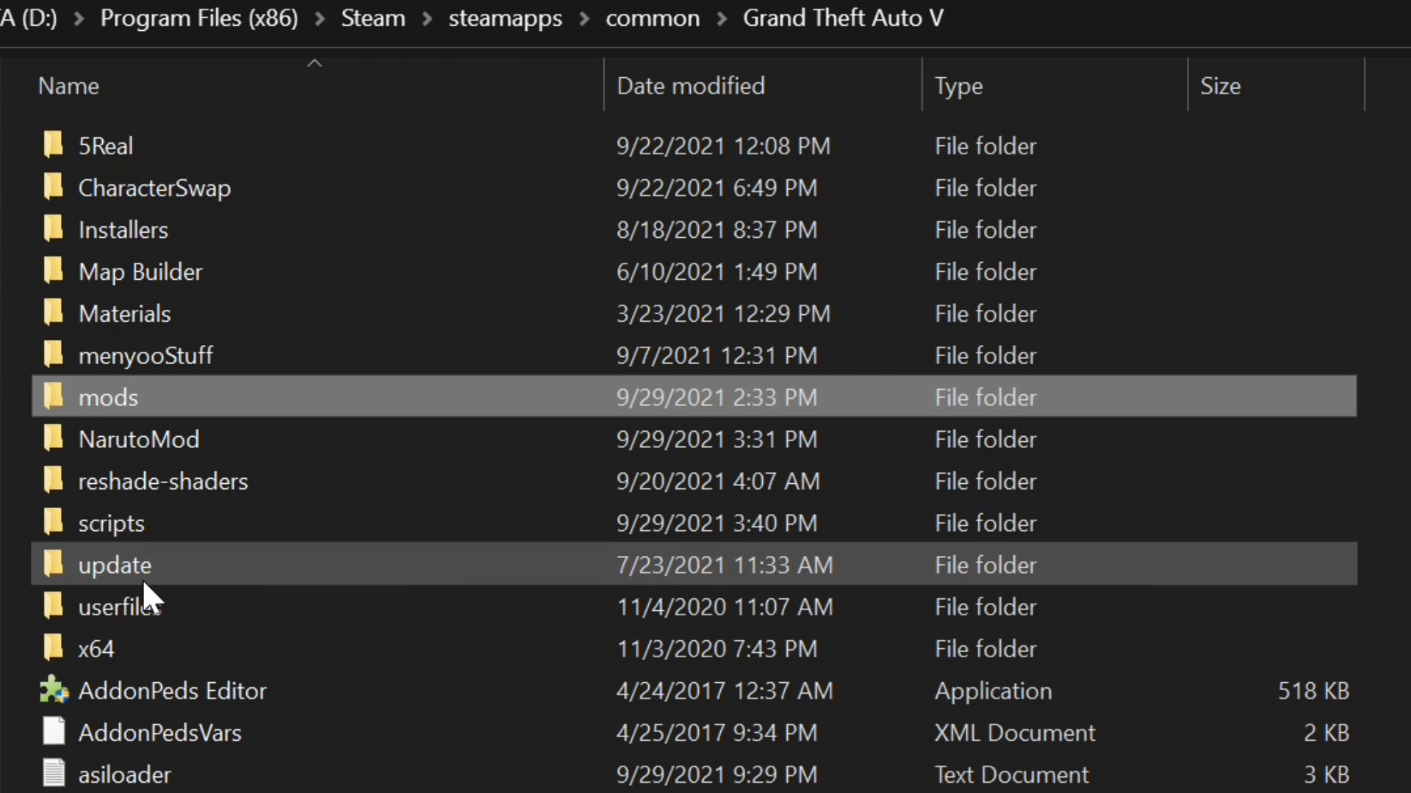
click(122, 572)
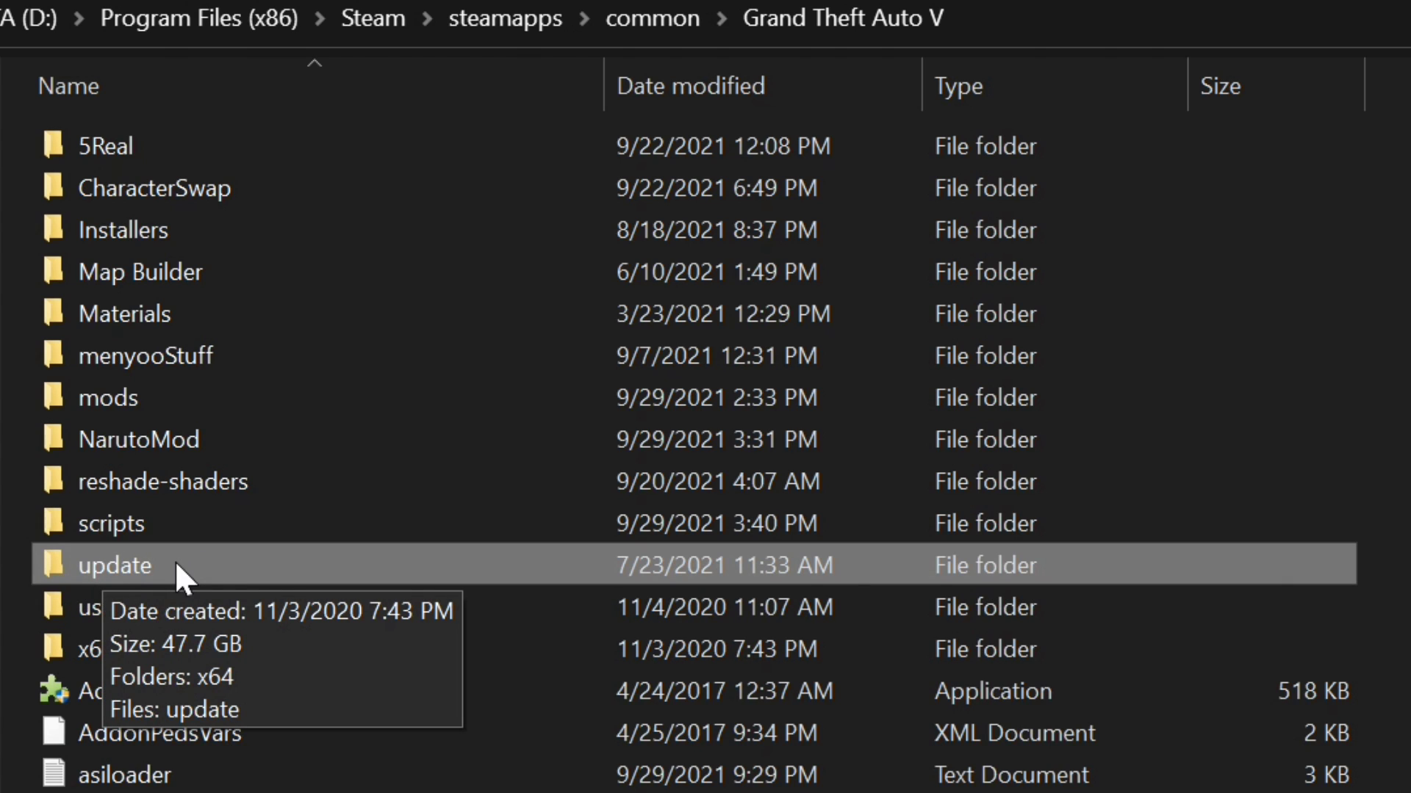
click(179, 401)
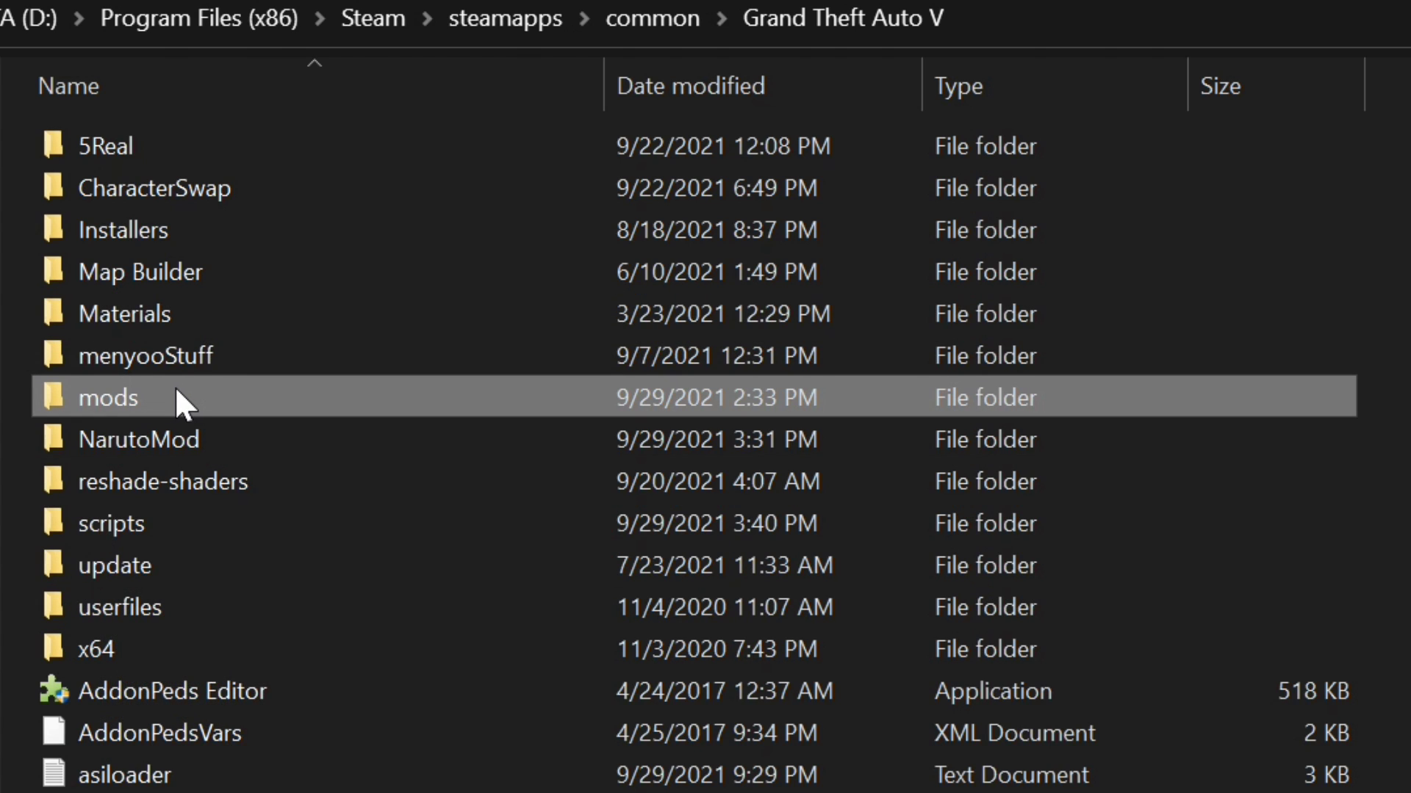
Open the mods\update\x64\dlcpacks folder
double_click(207, 397)
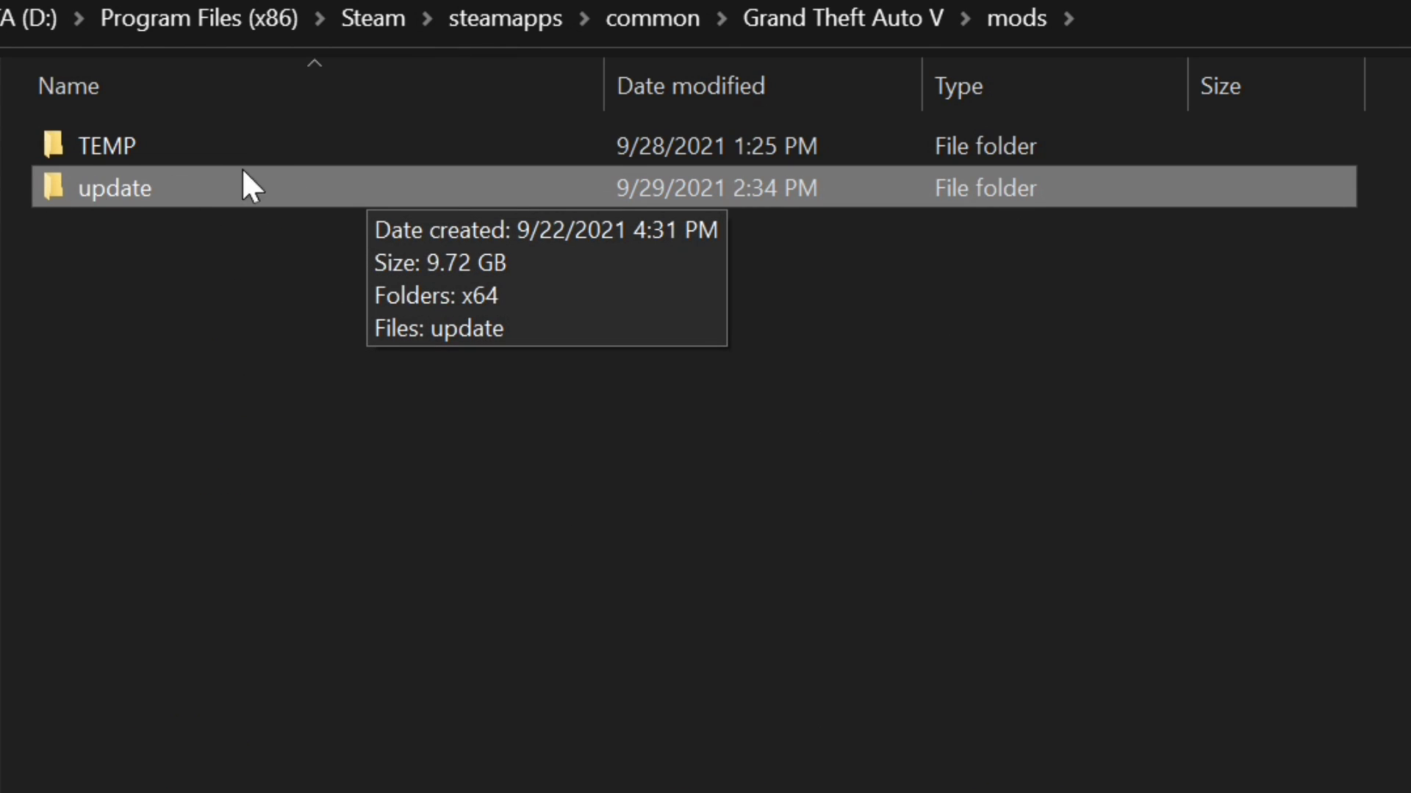
double_click(122, 183)
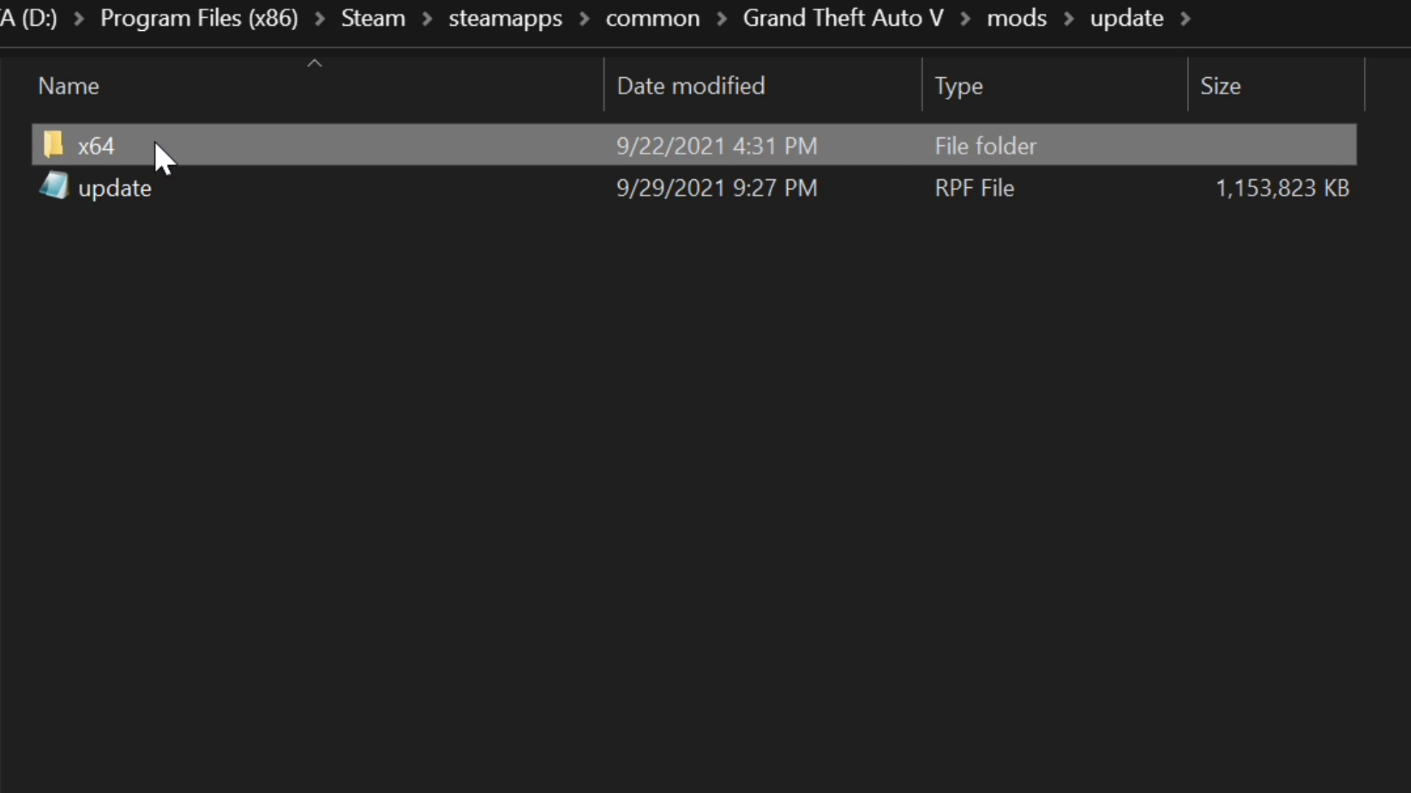
double_click(163, 147)
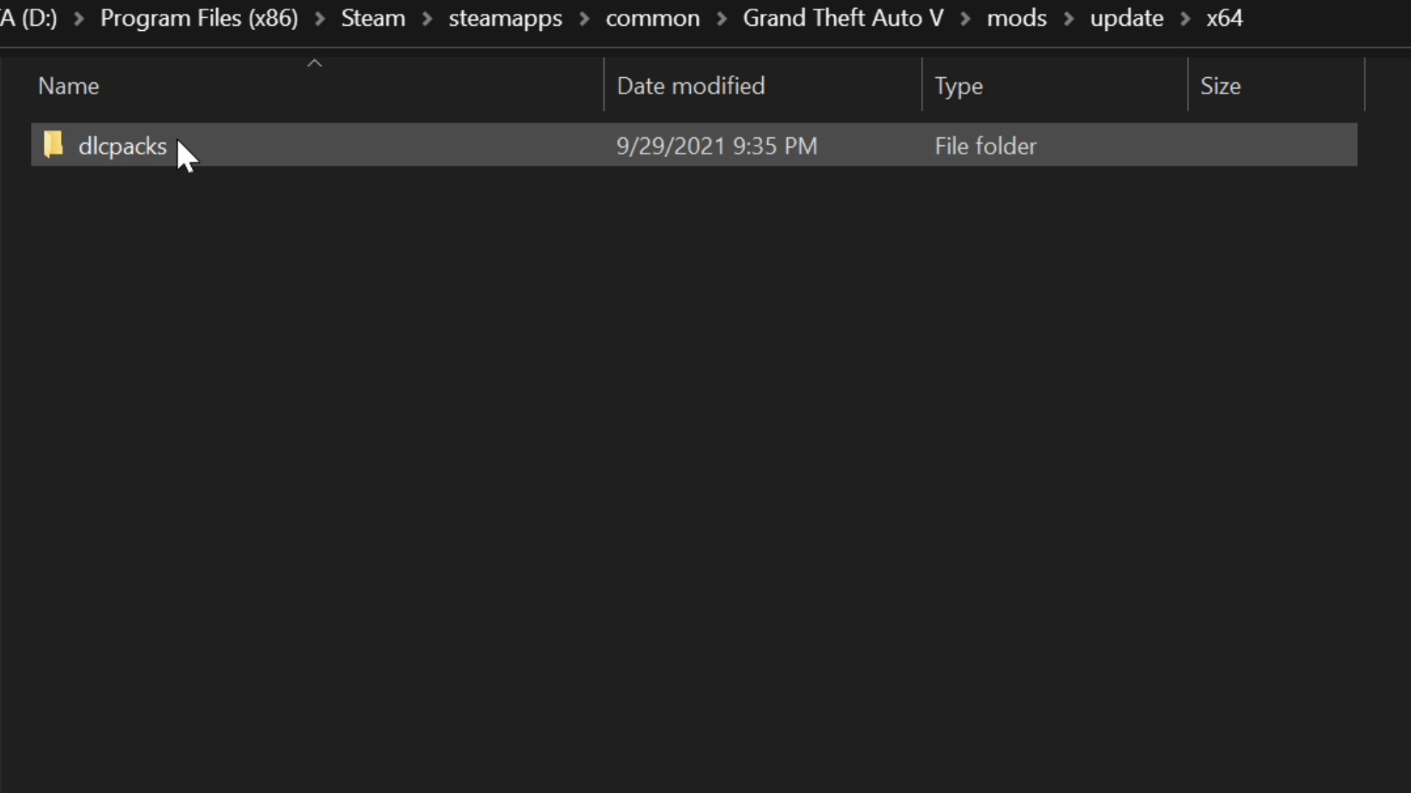
double_click(218, 145)
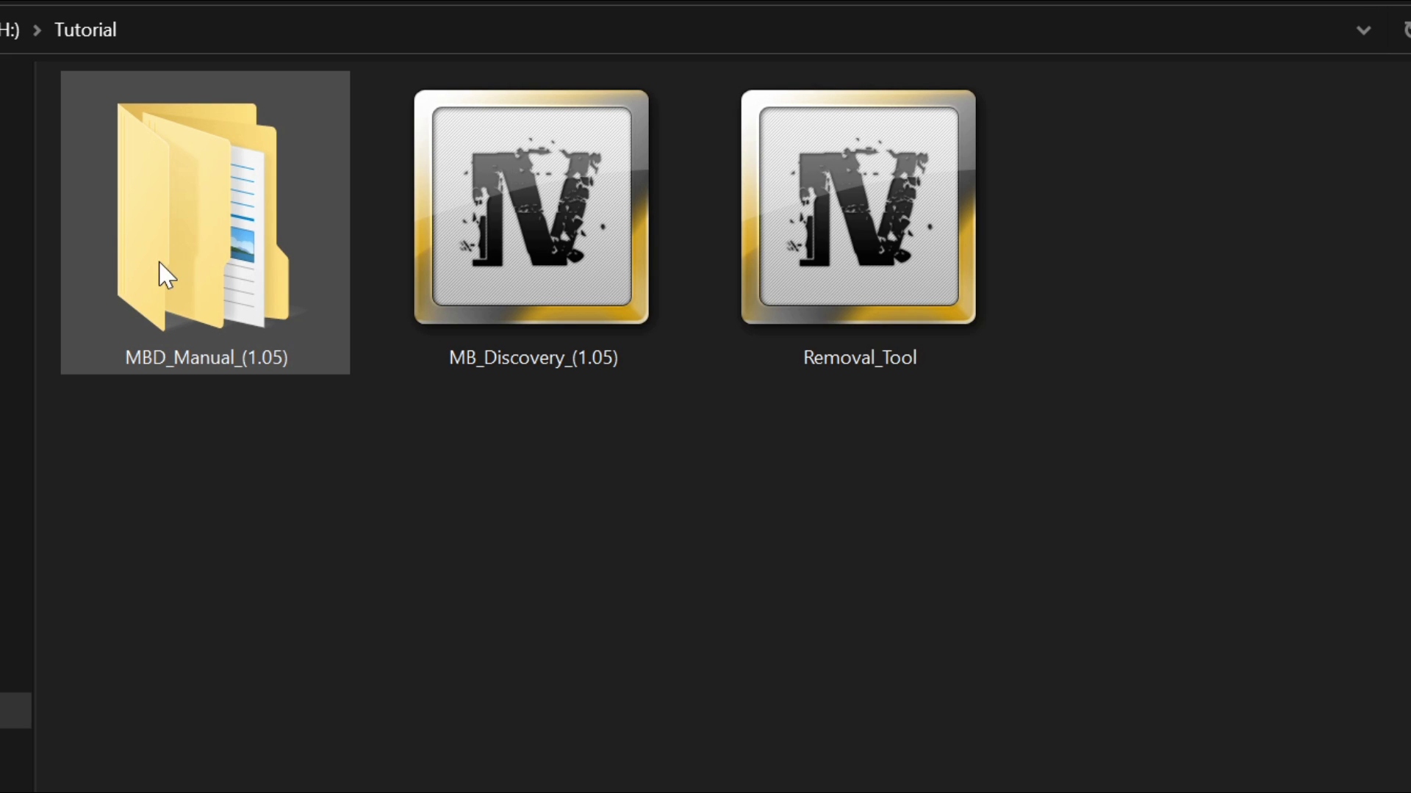
Copy custom_maps and mb_discovery from MB Discovery Manual Install 1.05 into dlcpacks
double_click(204, 215)
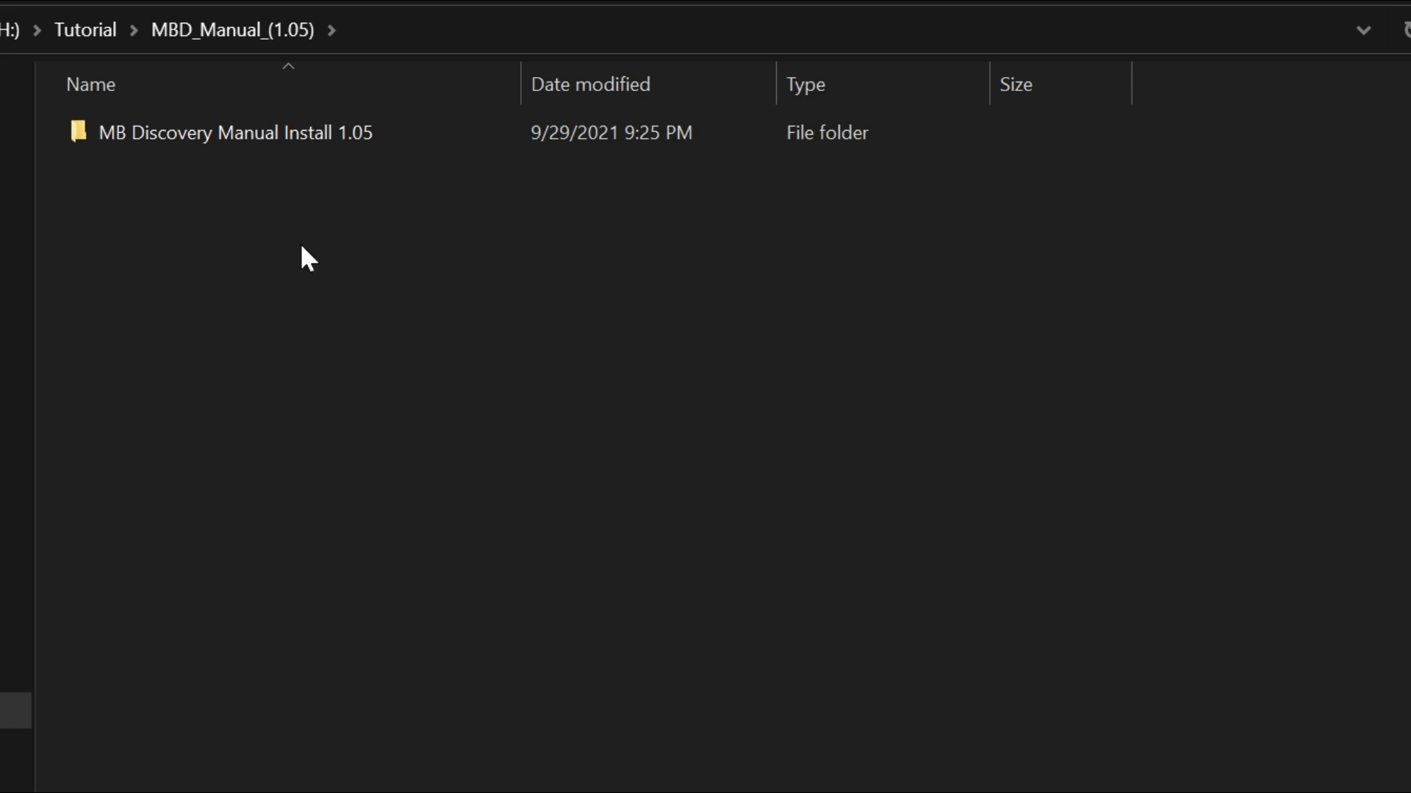
scroll(705, 411, up, 5)
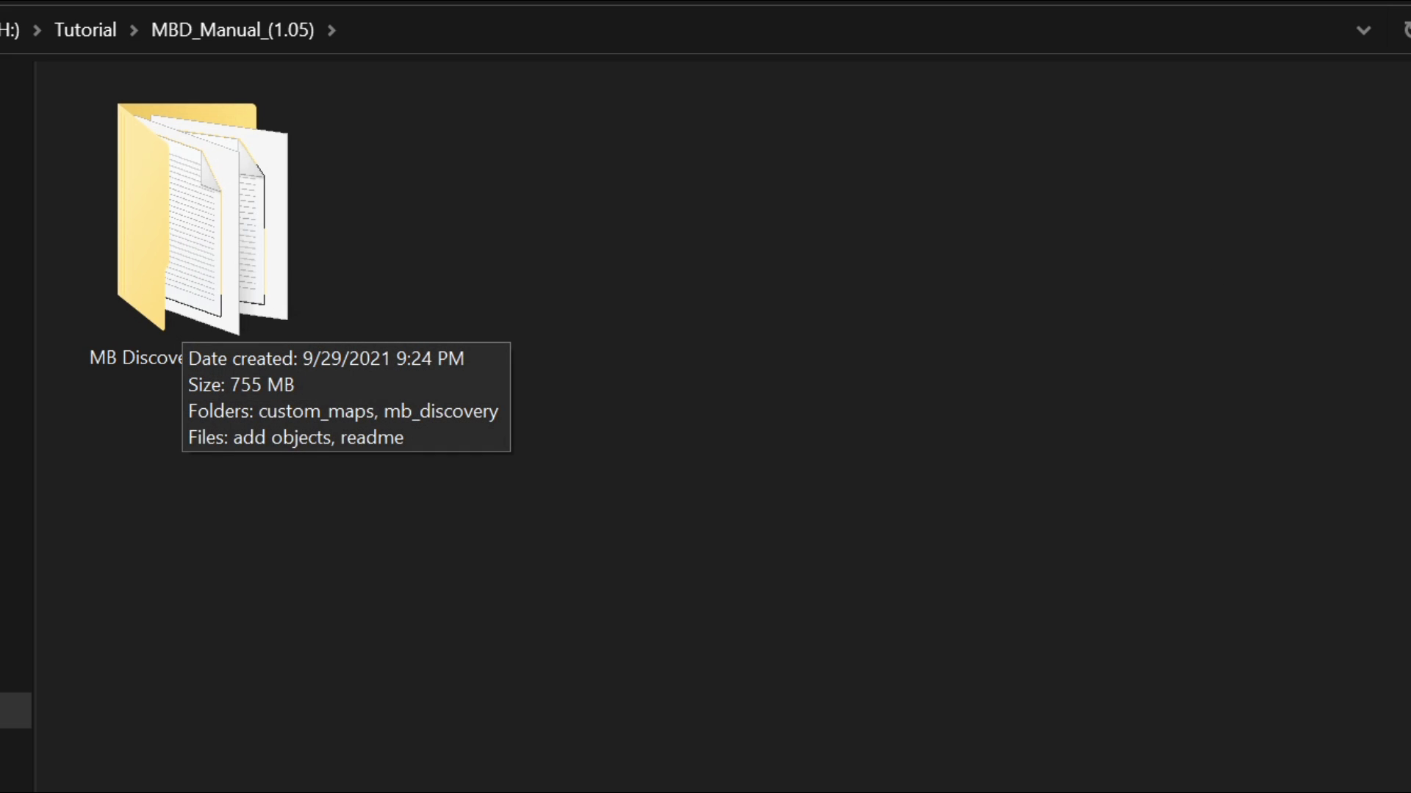
double_click(259, 284)
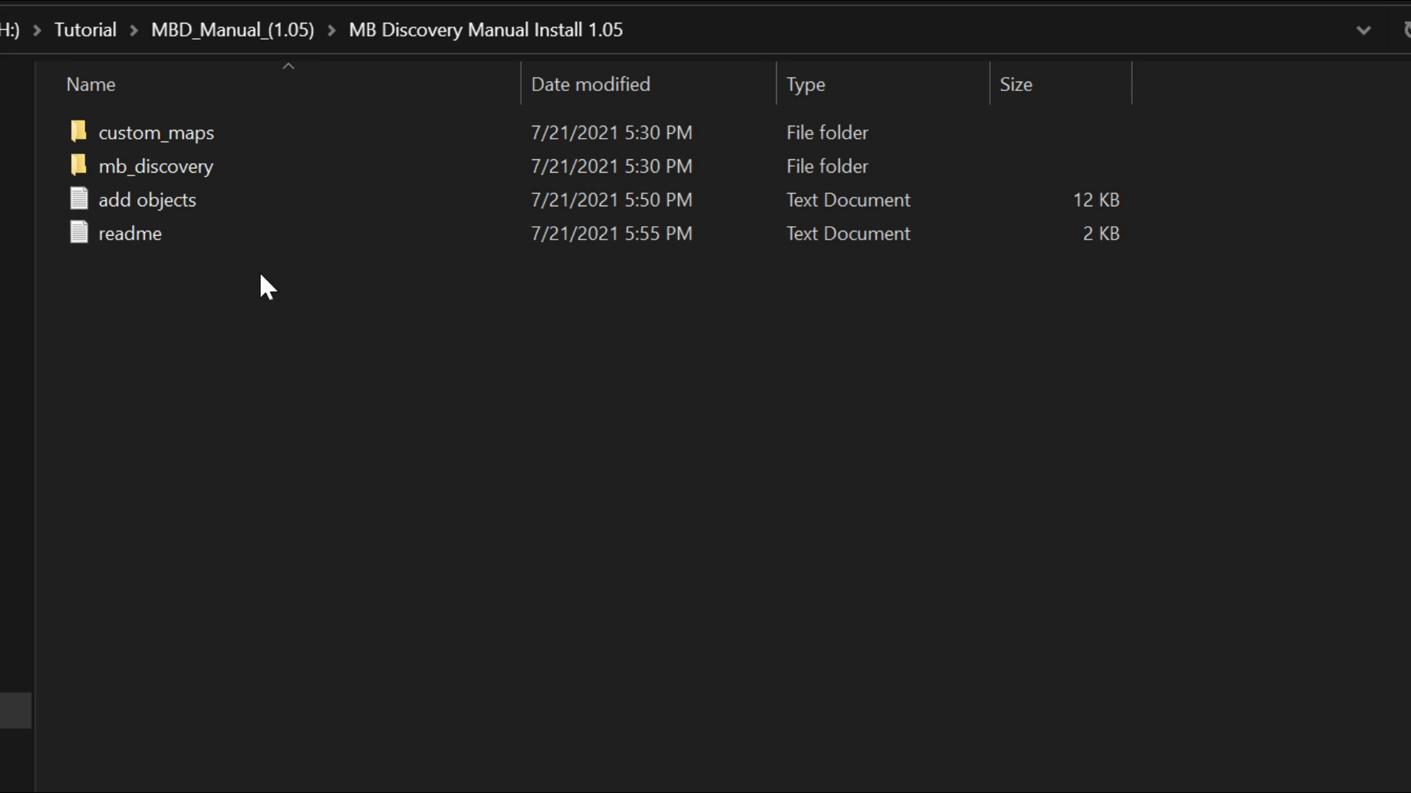
ctrl+scroll(705, 397, up, 5)
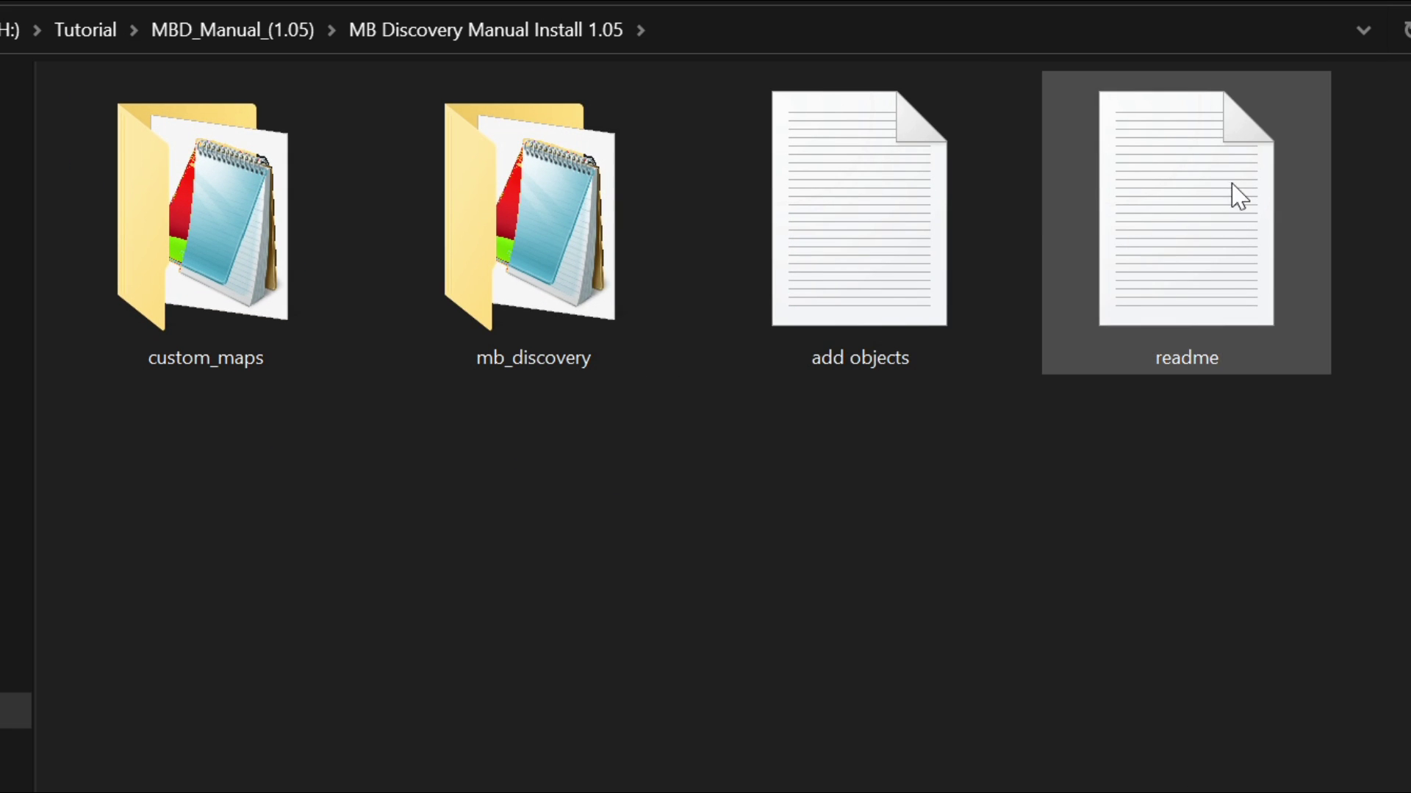
drag(553, 520, 157, 168)
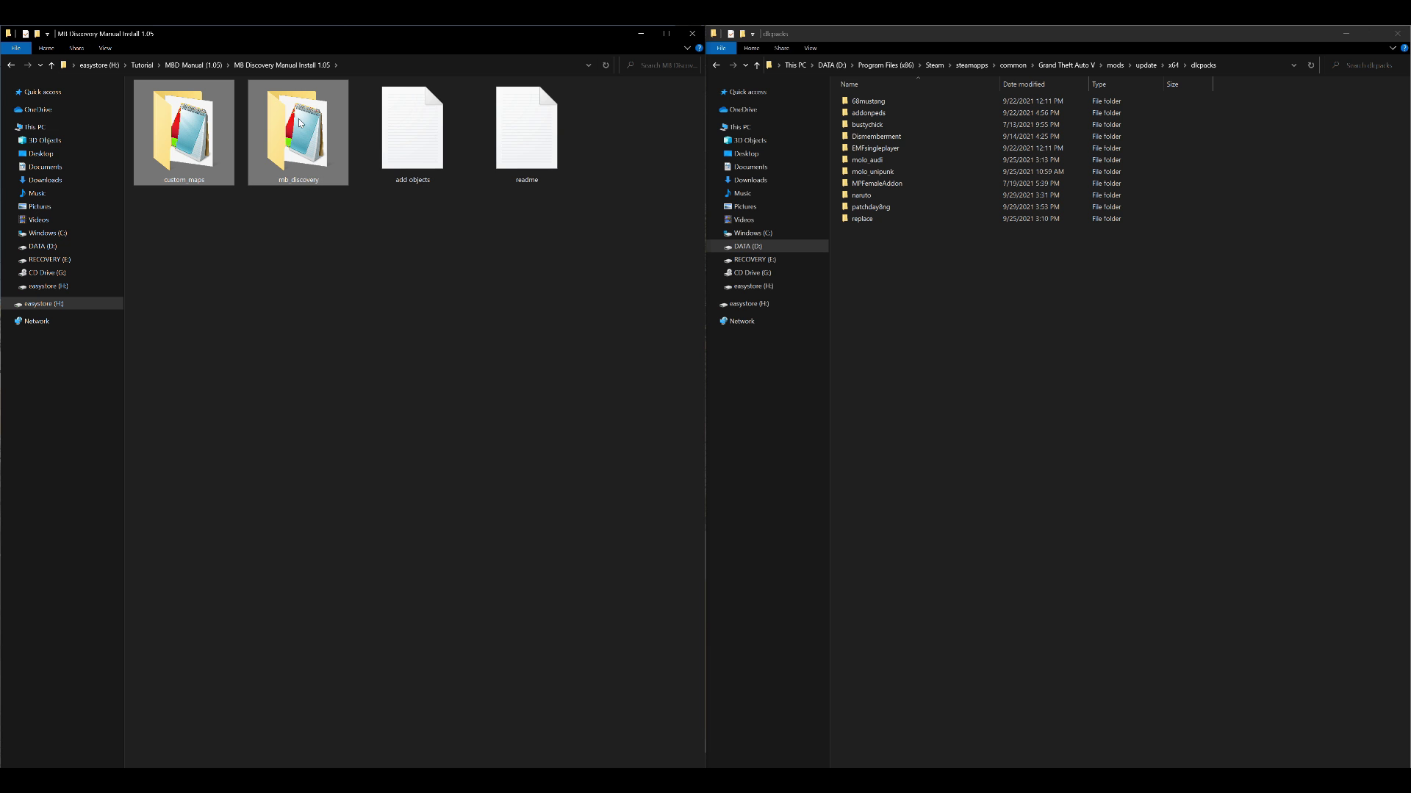
drag(300, 123, 1157, 395)
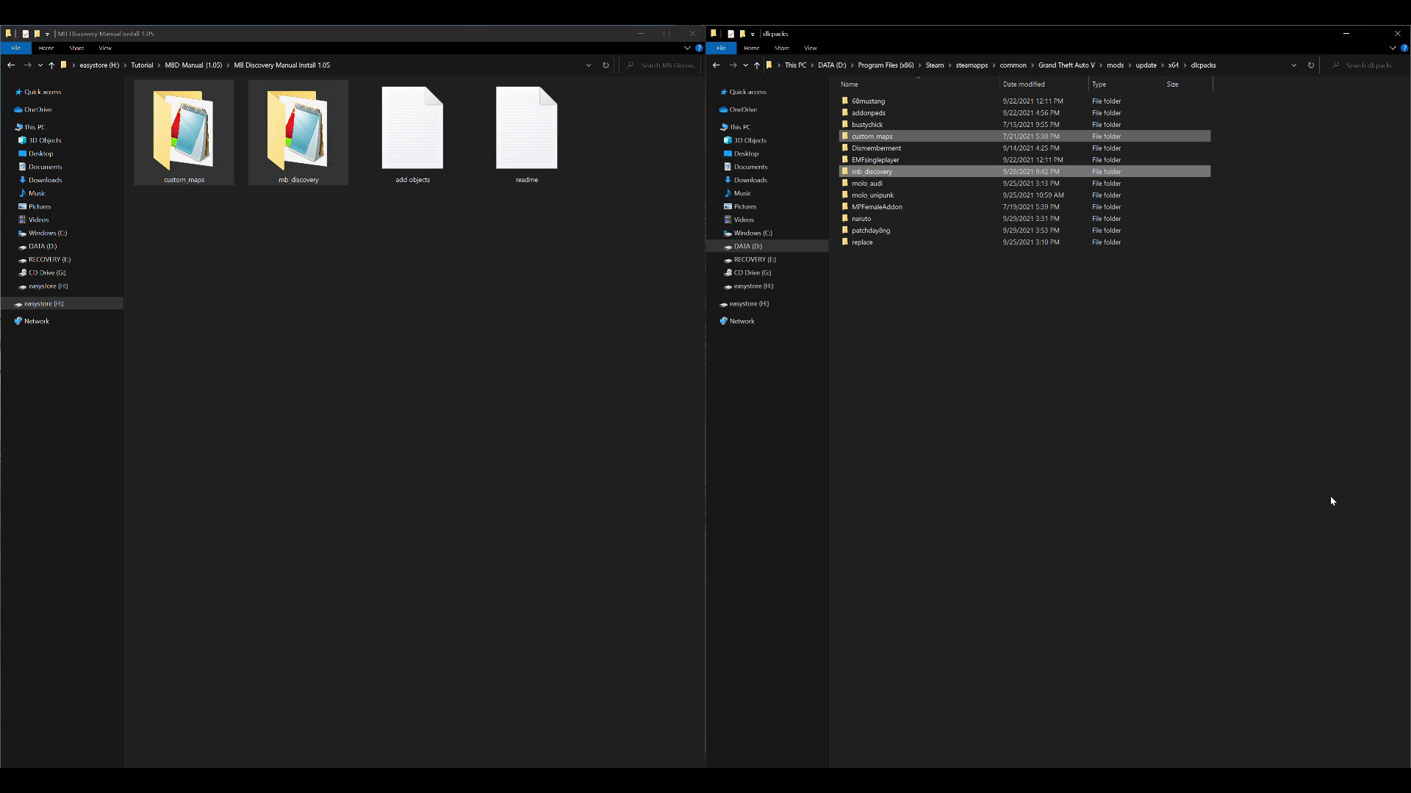
Go to the Grand Theft Auto V scripts folder and open ObjectList in Notepad
click(1062, 66)
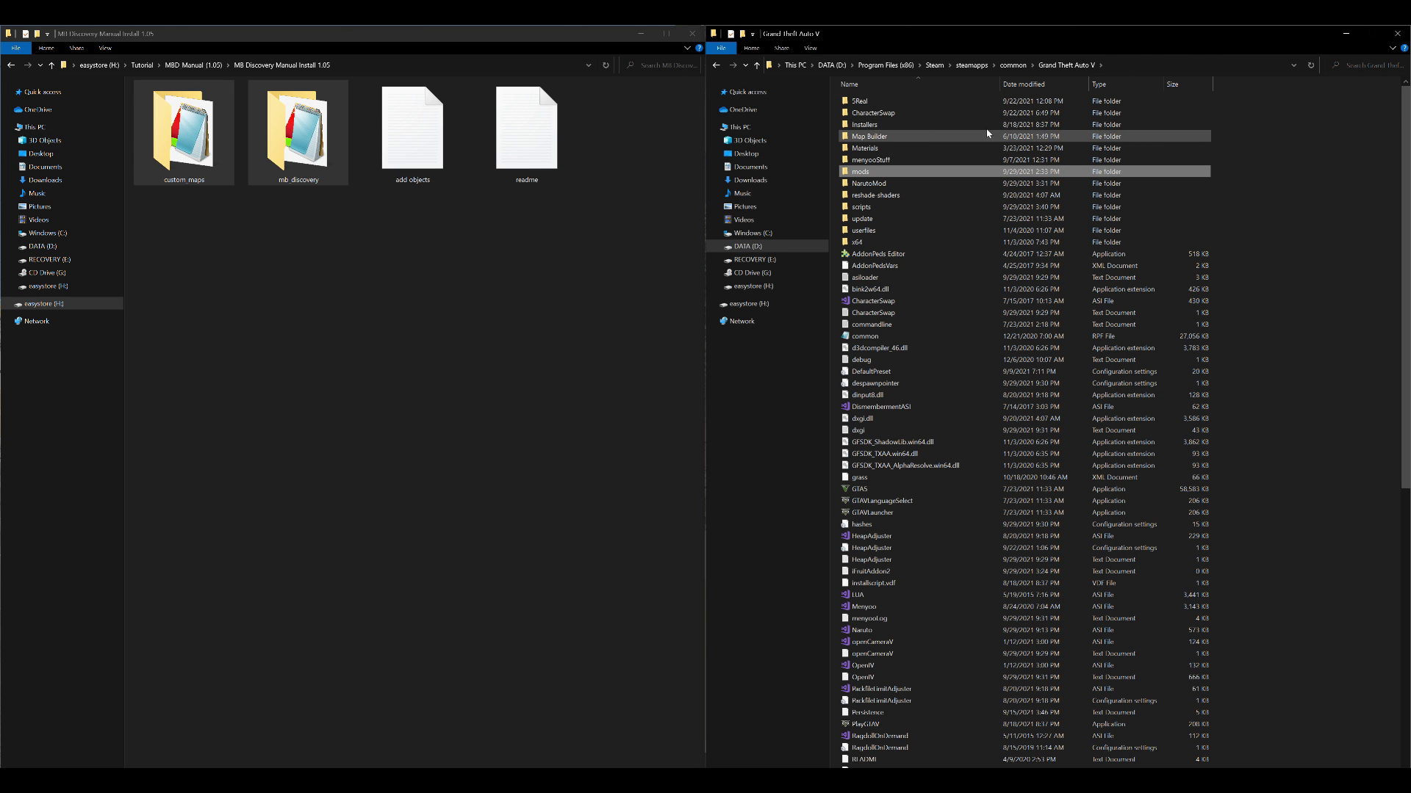
click(916, 210)
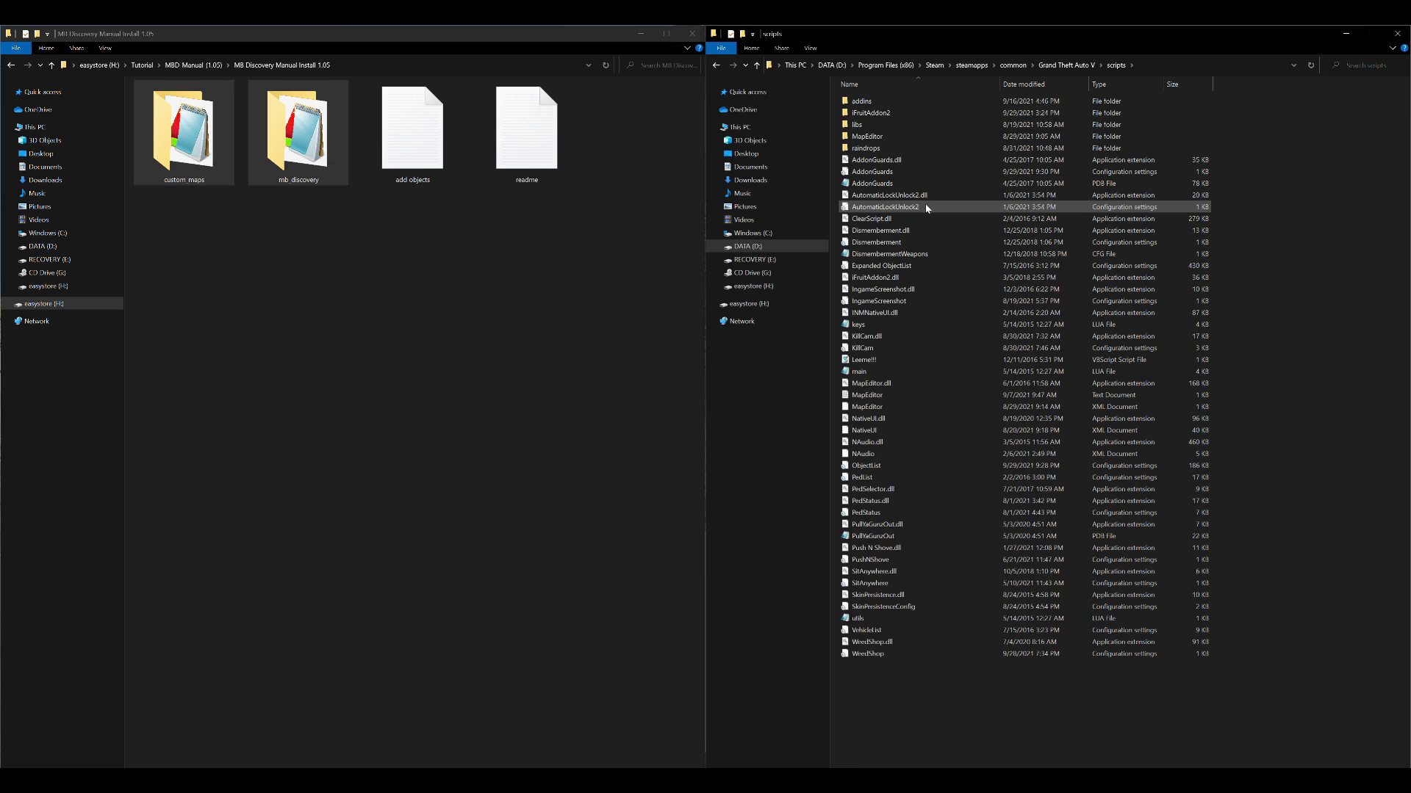
double_click(915, 209)
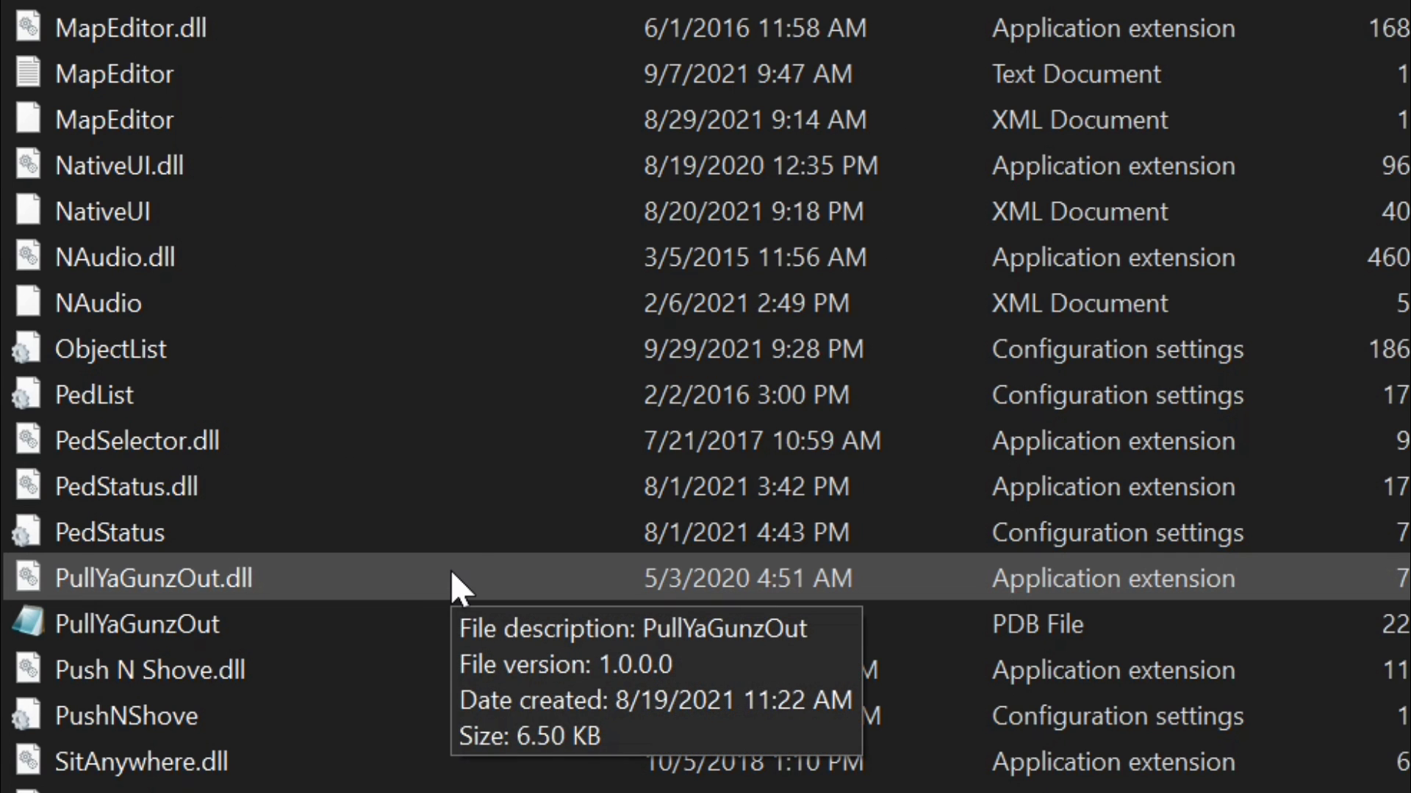
click(279, 344)
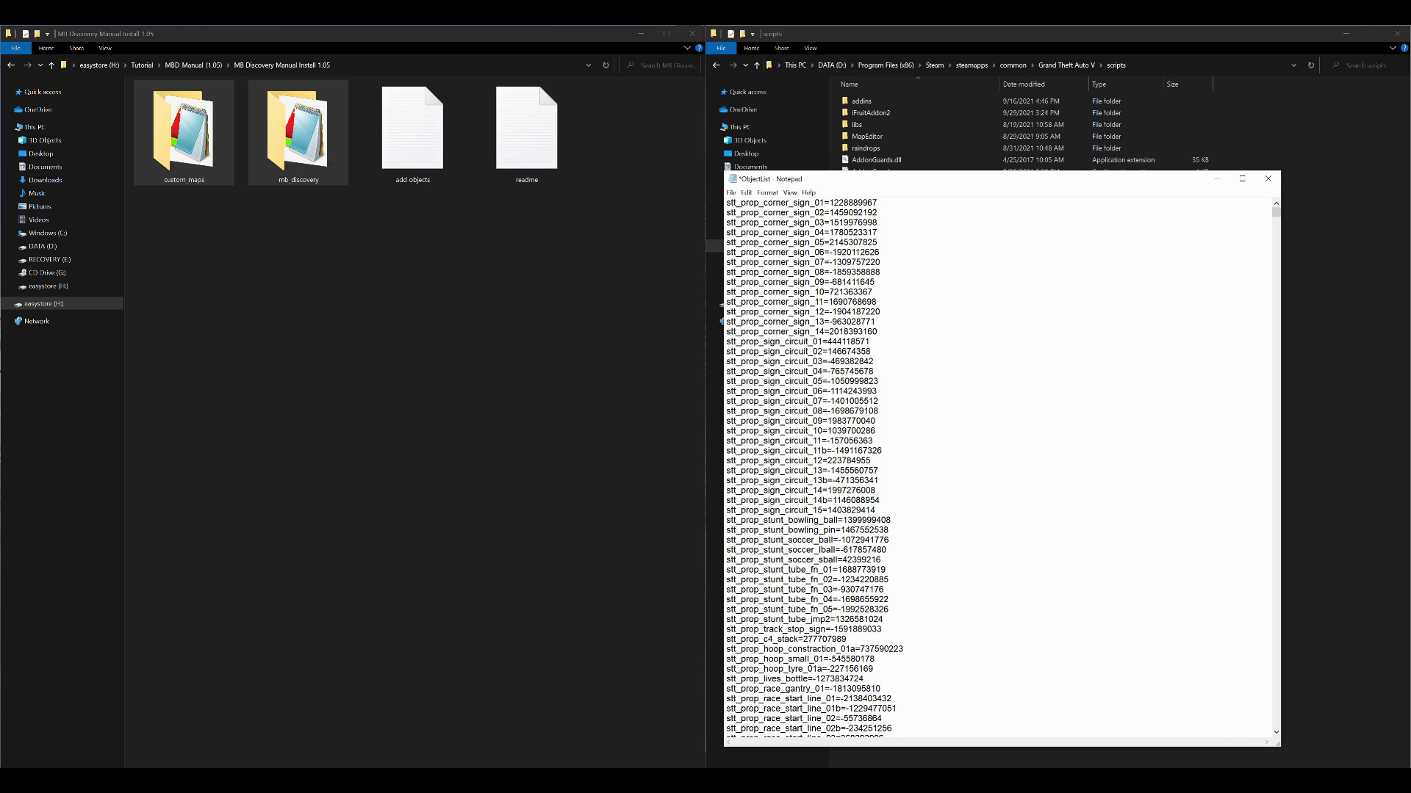
Insert blank lines above the first stt_prop_corner_sign entry in ObjectList
drag(1106, 174, 1011, 135)
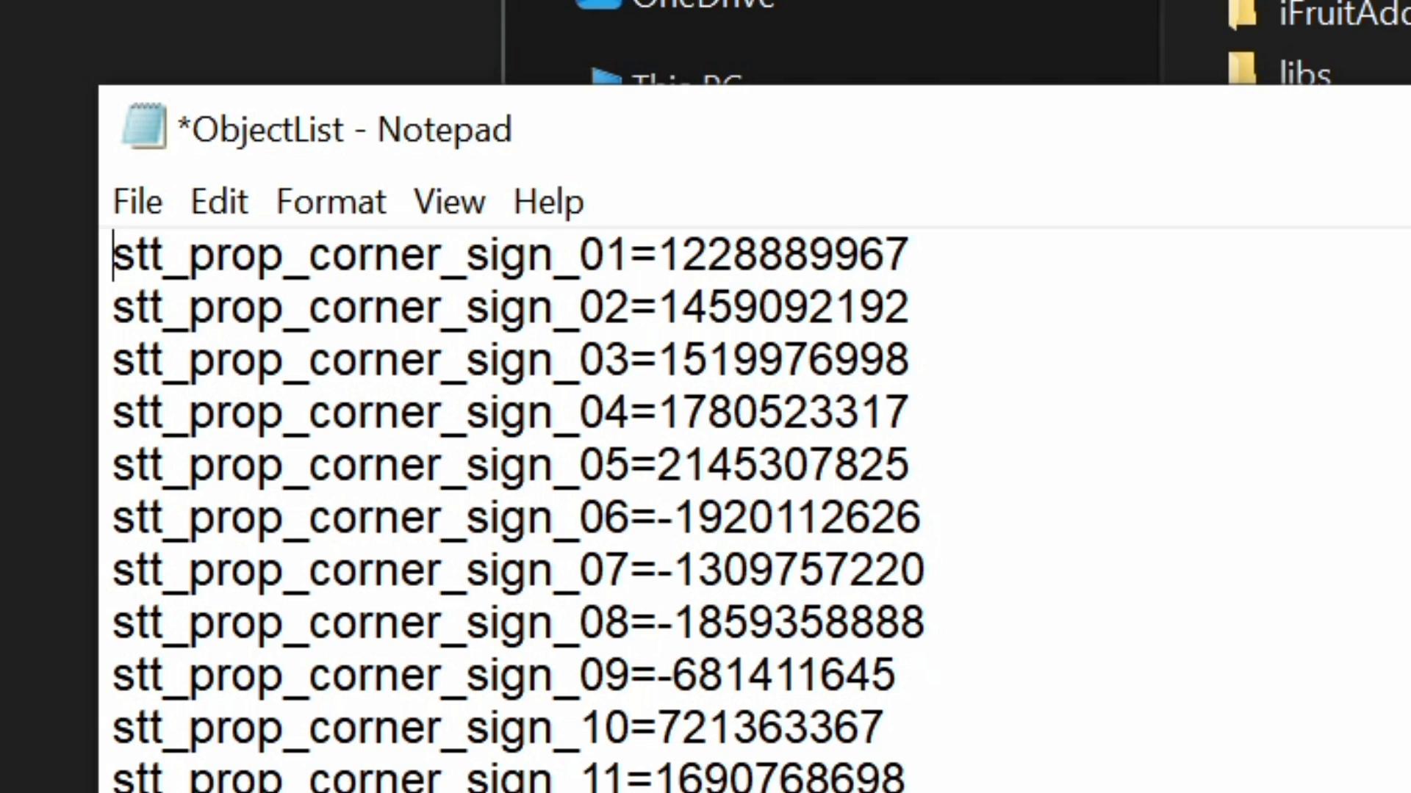
key(Return)
key(Return)
key(Return)
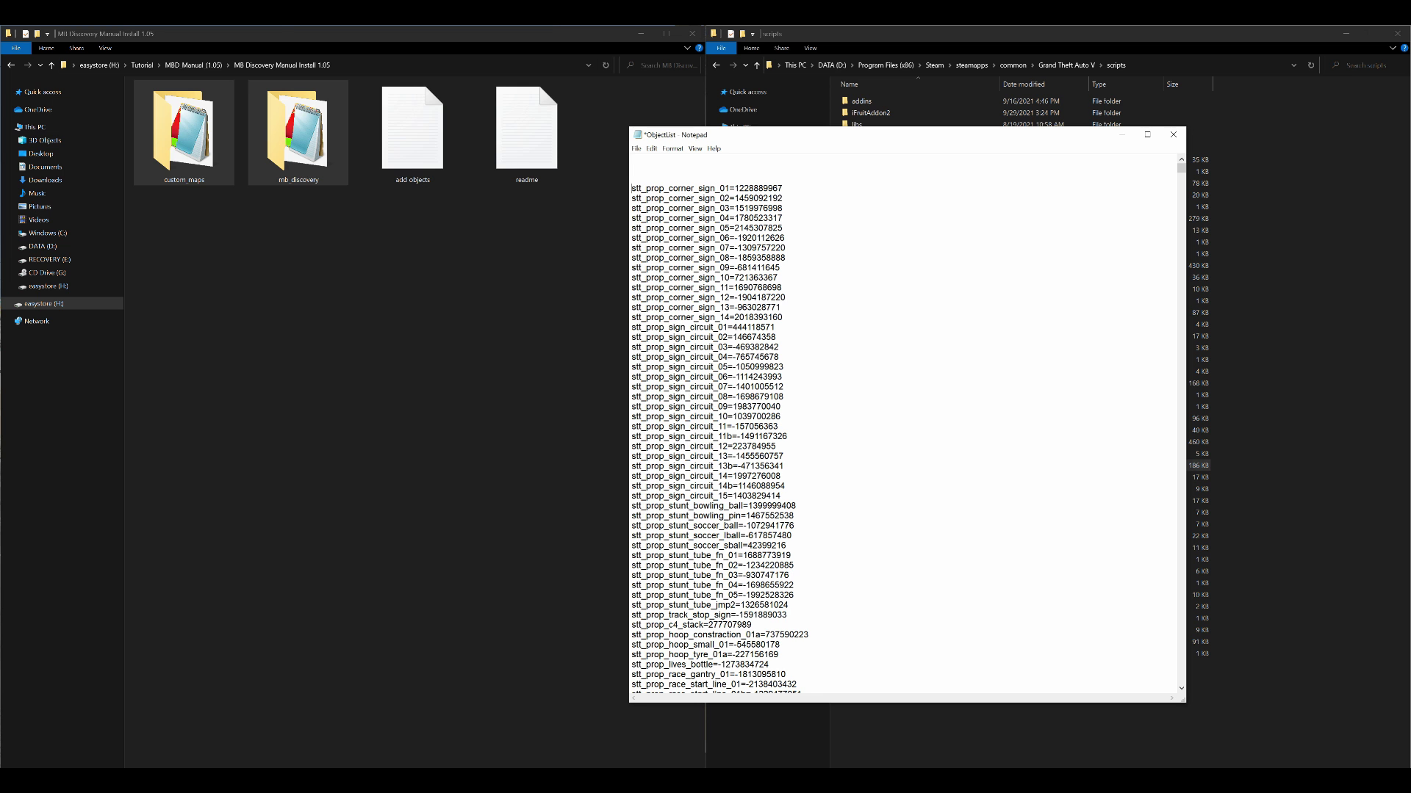
drag(768, 138, 981, 191)
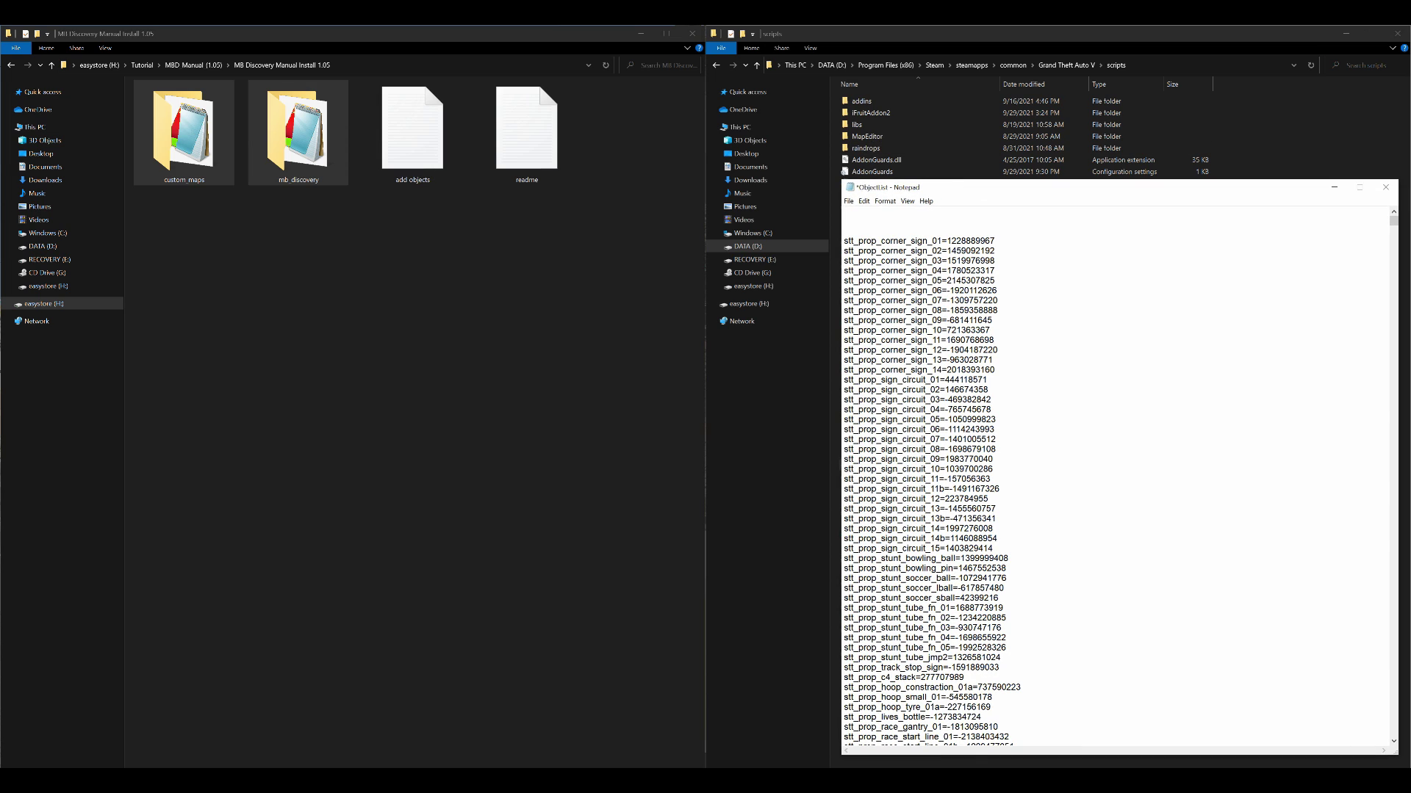
click(428, 134)
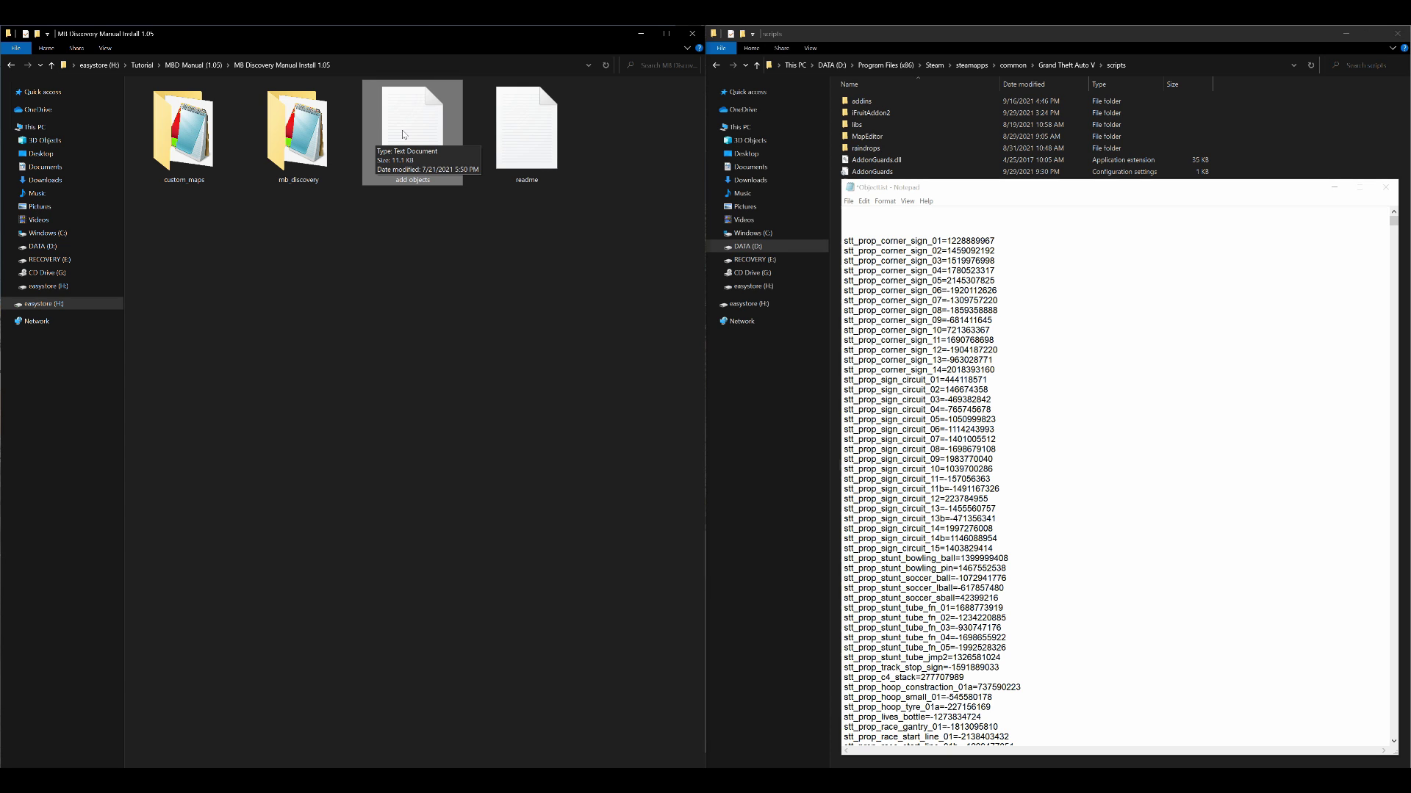
Open add objects in Notepad and copy all its texture names
double_click(403, 134)
drag(1037, 184, 470, 159)
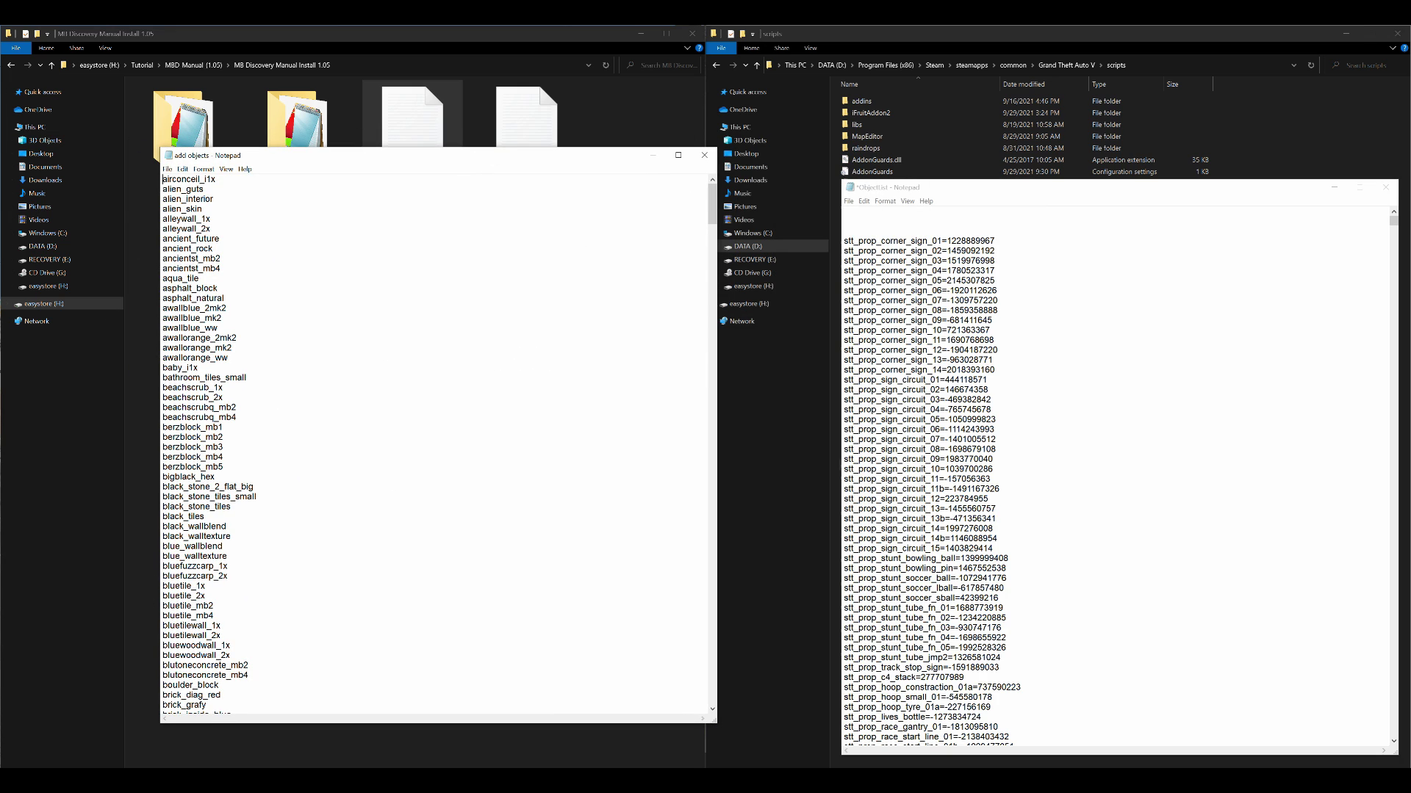
scroll(438, 440, down, 5)
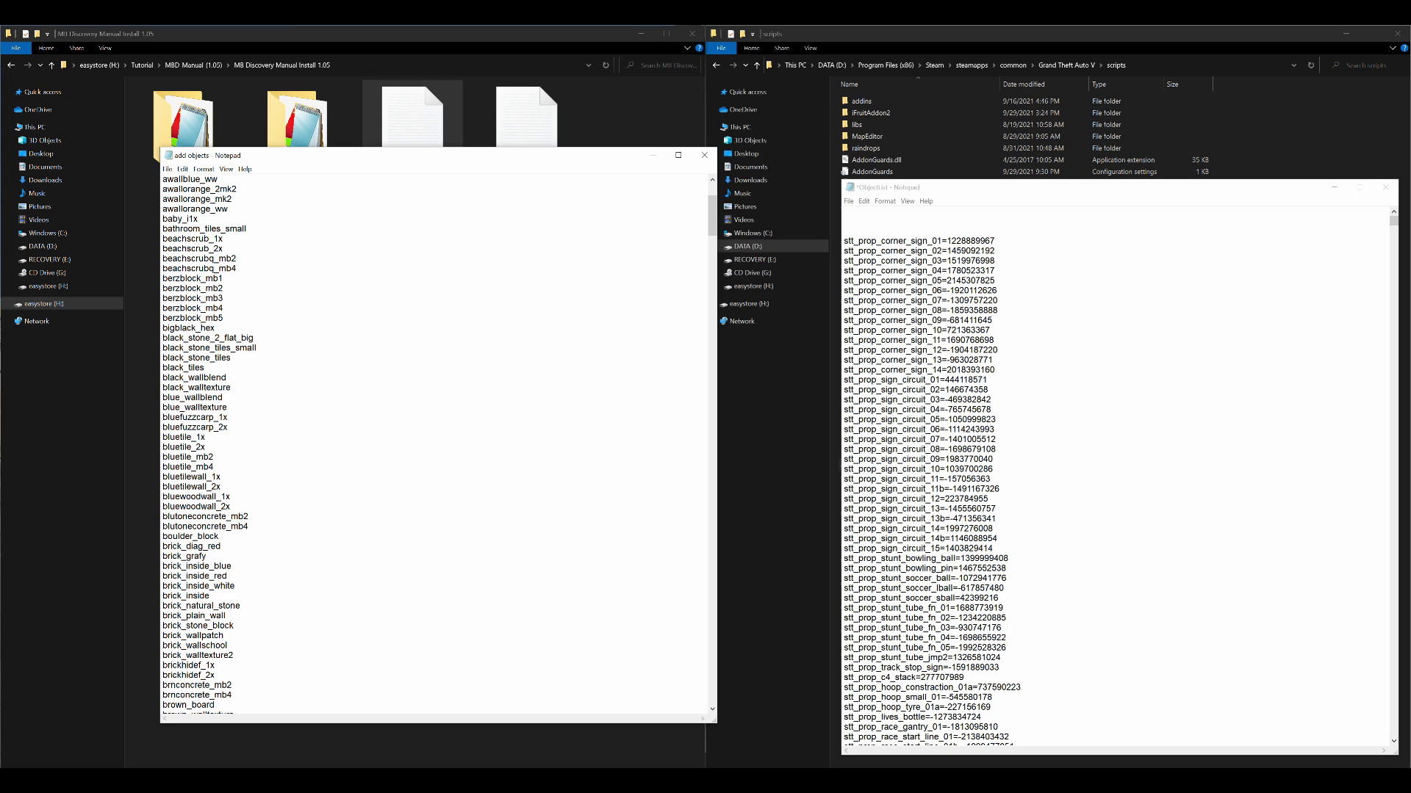
scroll(438, 441, up, 5)
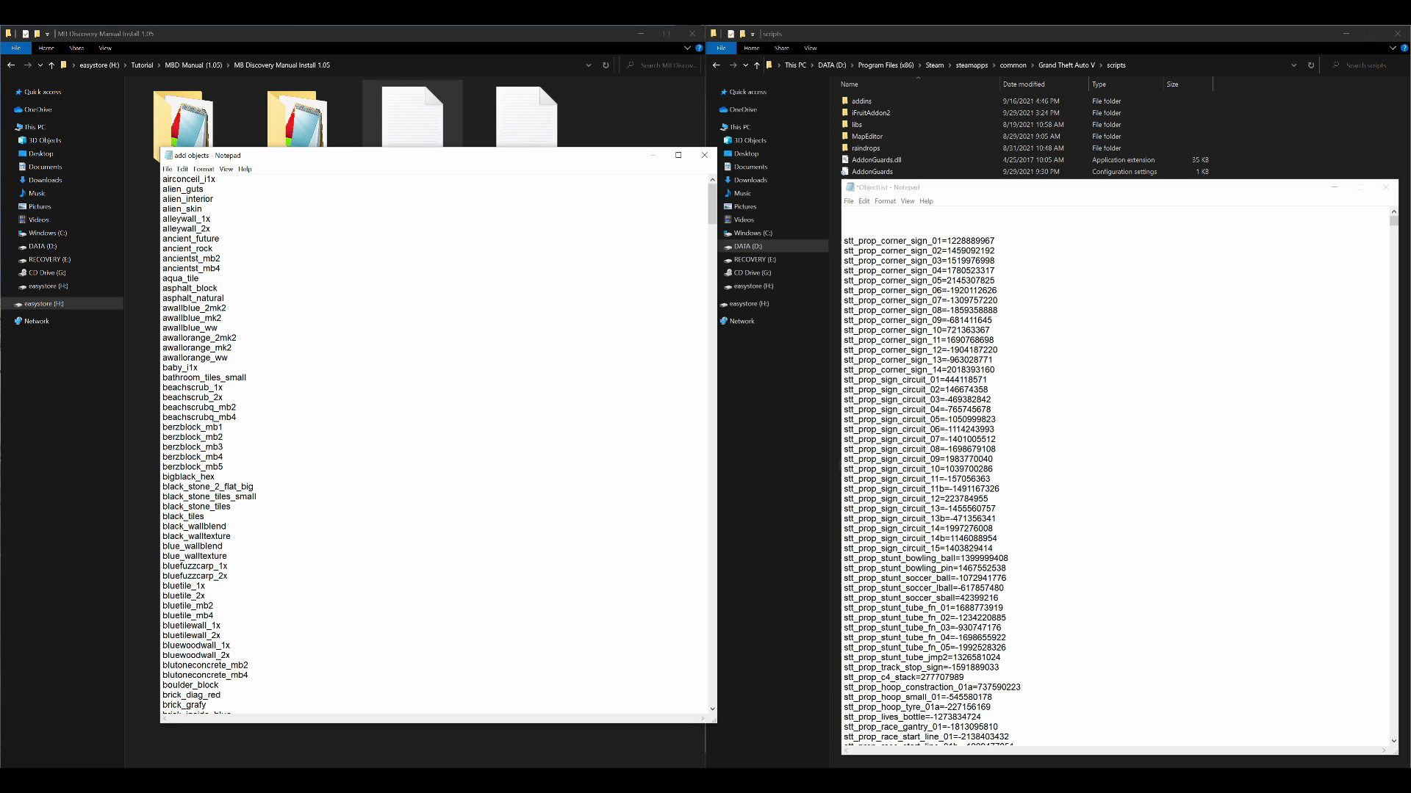
key(ctrl+a)
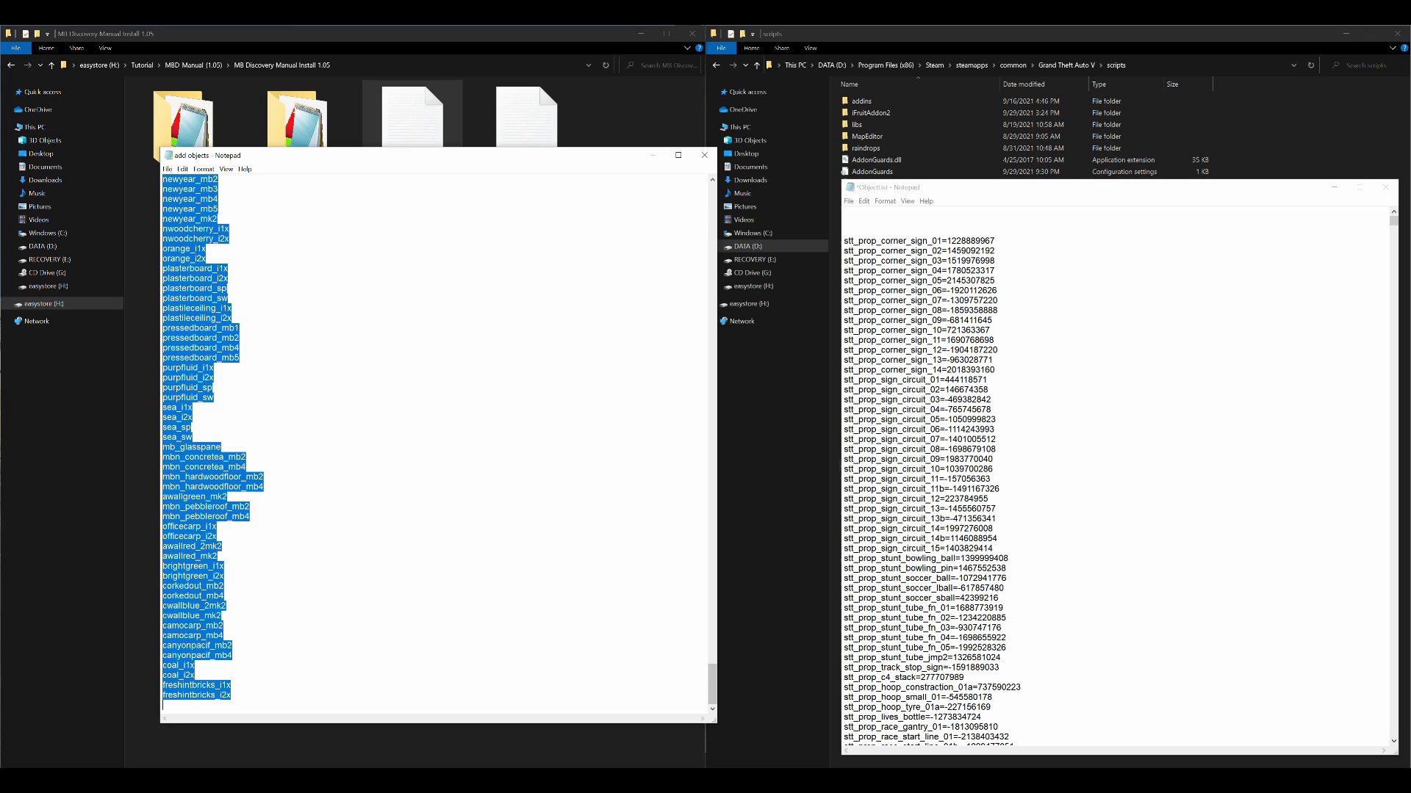
click(845, 212)
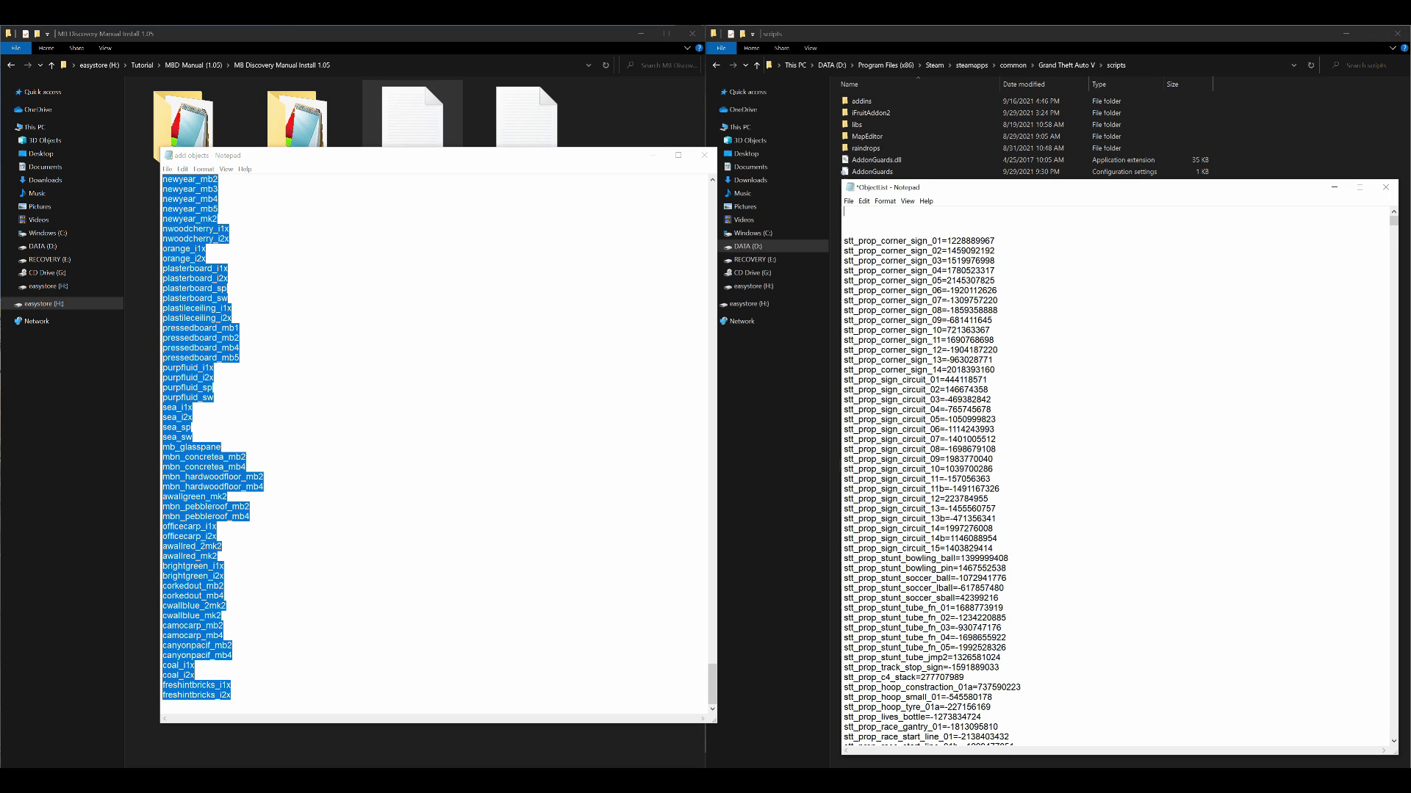
Paste the texture names, through freshintbricks_i2x, above ObjectList's stt_prop entries and save
text(newyear_mb2 newyear_mb3 newyear_mb4 newyear_mb5 newyear_mk2 nwoodcherry_i1x nwoodcherry_i2x orange_i1x orange_i2x plasterboard_i1x plasterboard_i2x plasterboard_sp plasterboard_sw plastileceiling_i1x plastileceiling_i2x pressedboard_mb1 pressedboard_mb2 pressedboard_mb4 pressedboard_mb5 purpfluid_i1x purpfluid_i2x purpfluid_sp purpfluid_sw sea_i1x sea_i2x sea_sp sea_sw mb_glasspane mbn_concretea_mb2 mbn_concretea_mb4 mbn_hardwoodfloor_mb2 mbn_hardwoodfloor_mb4 awallgreen_mk2 mbn_pebbleroof_mb2 mbn_pebbleroof_mb4 officecarp_i1x officecarp_i2x awallred_2mk2 awallred_mk2 brightgreen_i1x brightgreen_i2x corkedout_mb2 corkedout_mb4 cwallblue_2mk2 cwallblue_mk2 camocarp_mb2 camocarp_mb4 canyonpacif_mb2 canyonpacif_mb4 coal_i1x coal_i2x freshintbricks_i1x freshintbricks_i2x)
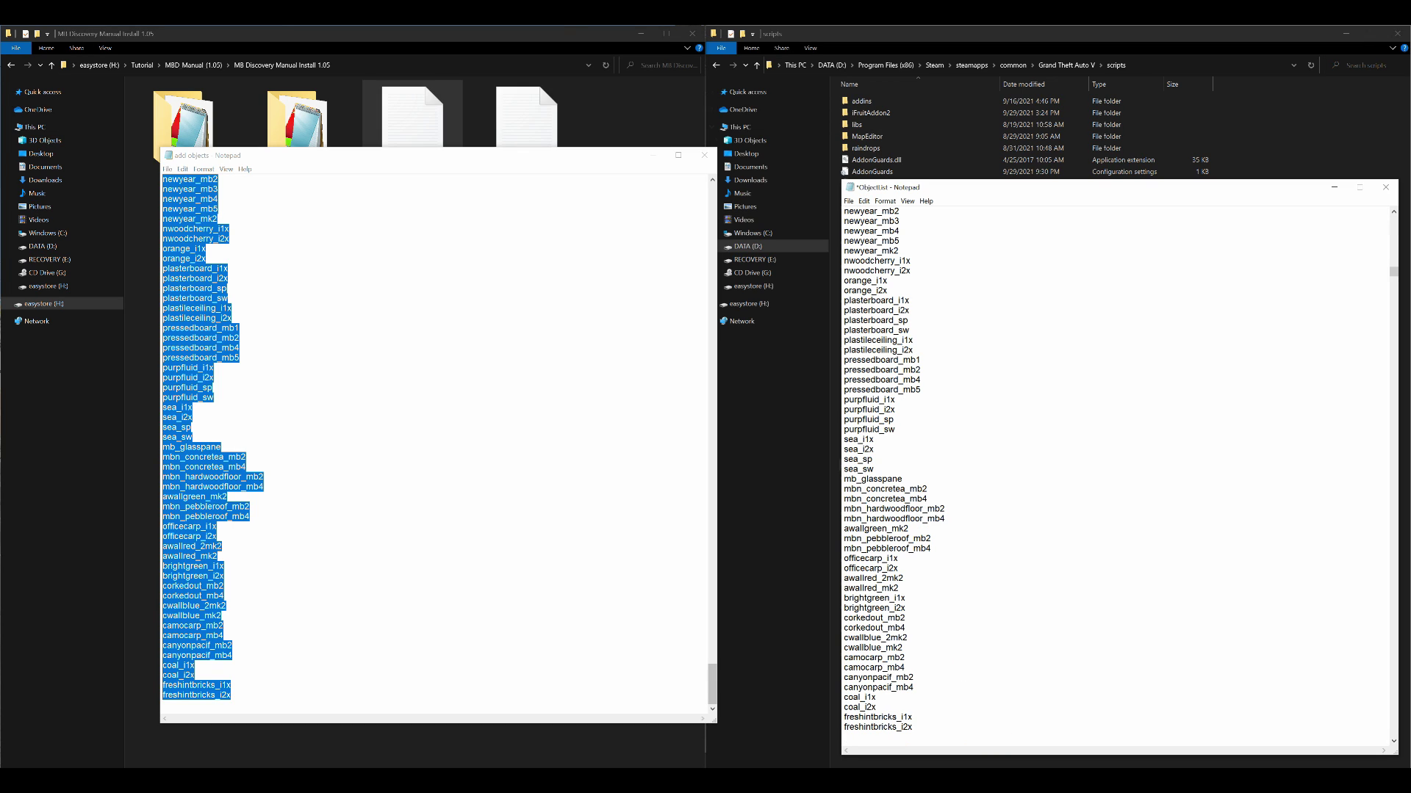
drag(1048, 190, 992, 113)
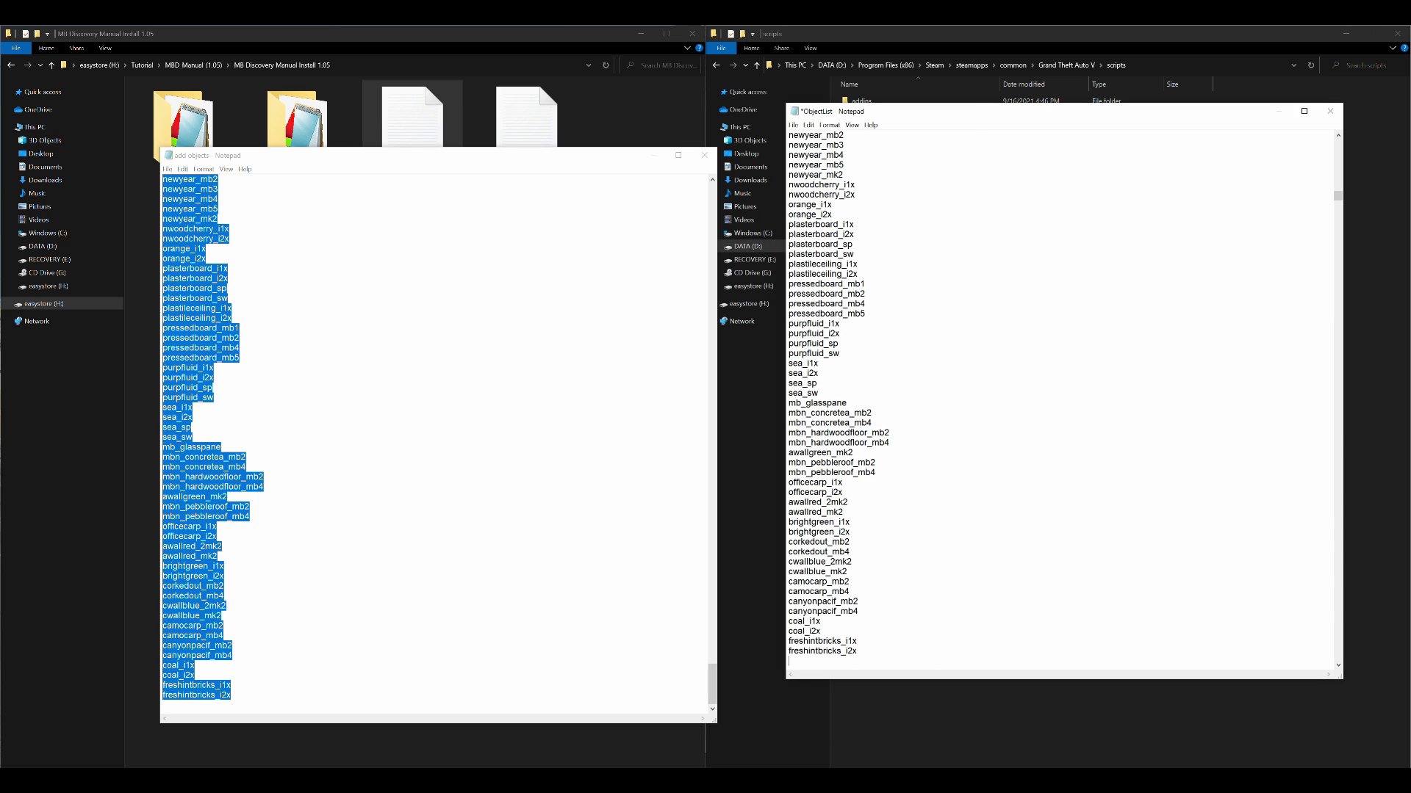
scroll(1058, 397, down, 12)
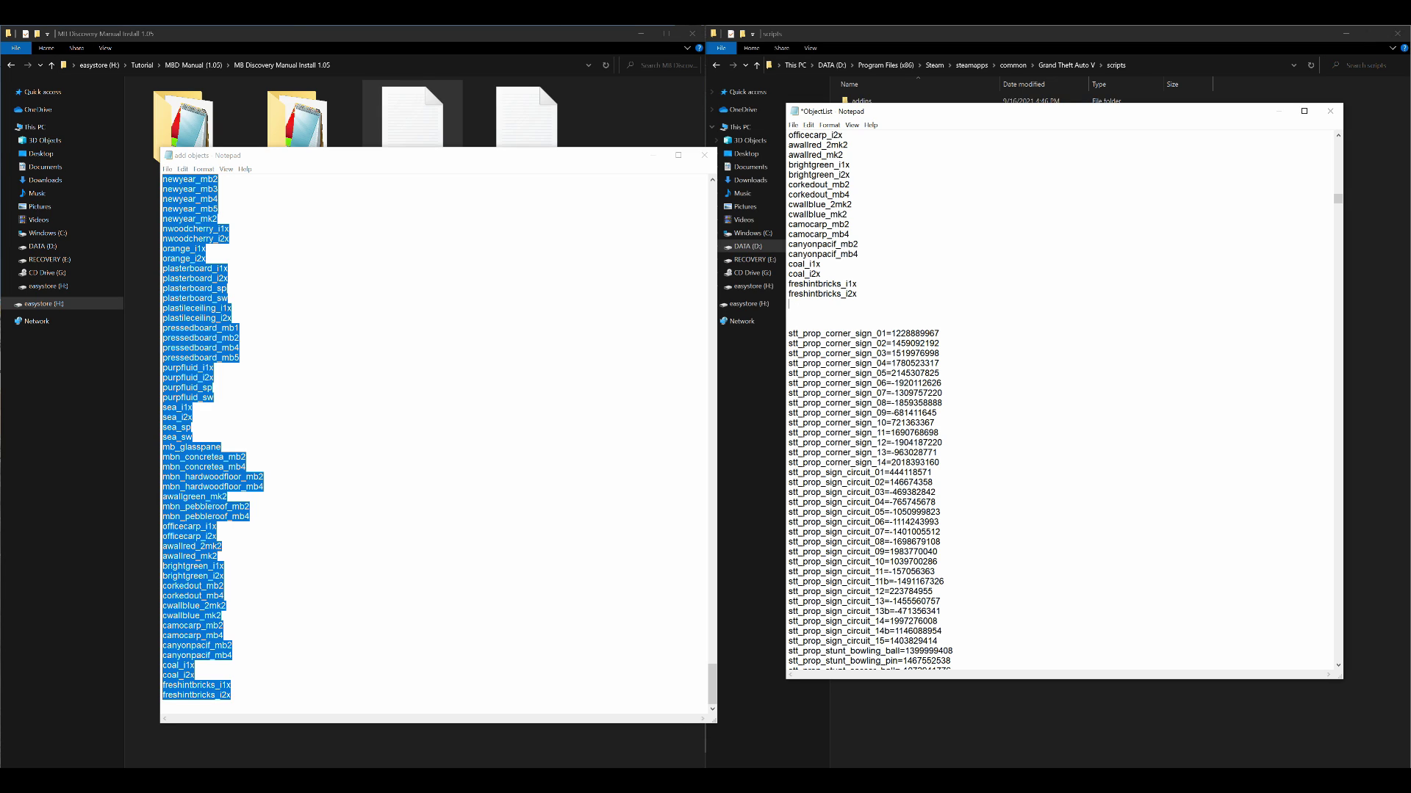
drag(789, 303, 823, 670)
key(ctrl+v)
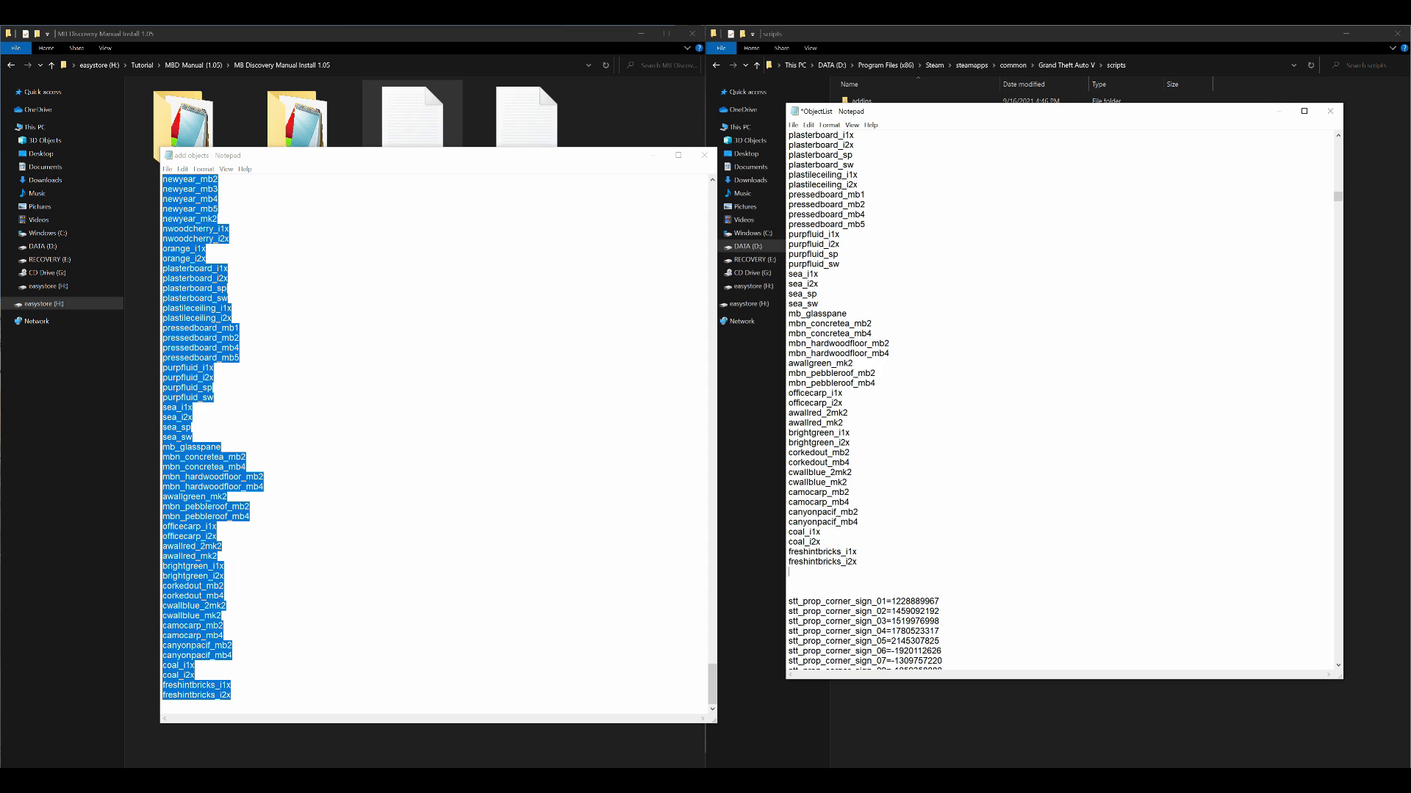
scroll(809, 485, down, 3)
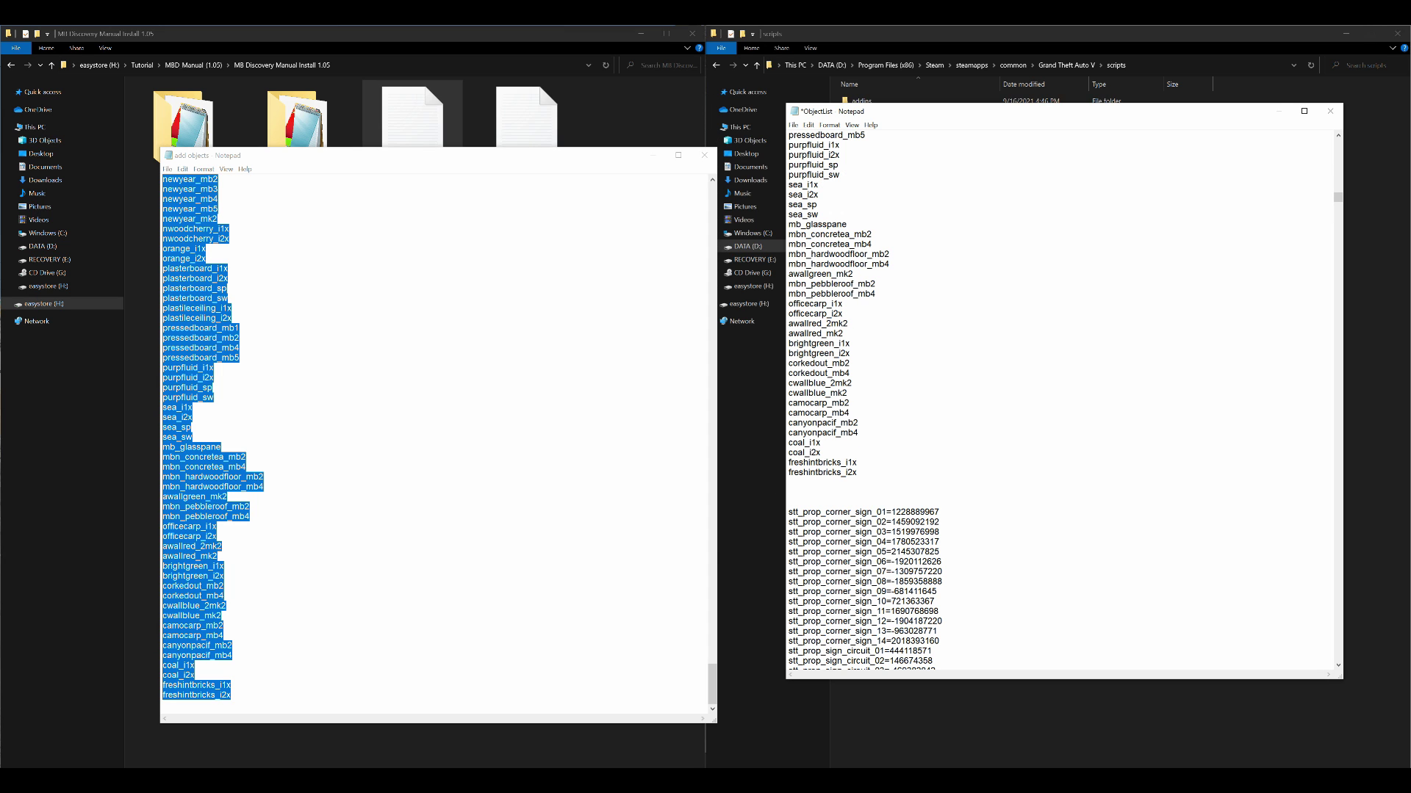
scroll(1058, 400, up, 10)
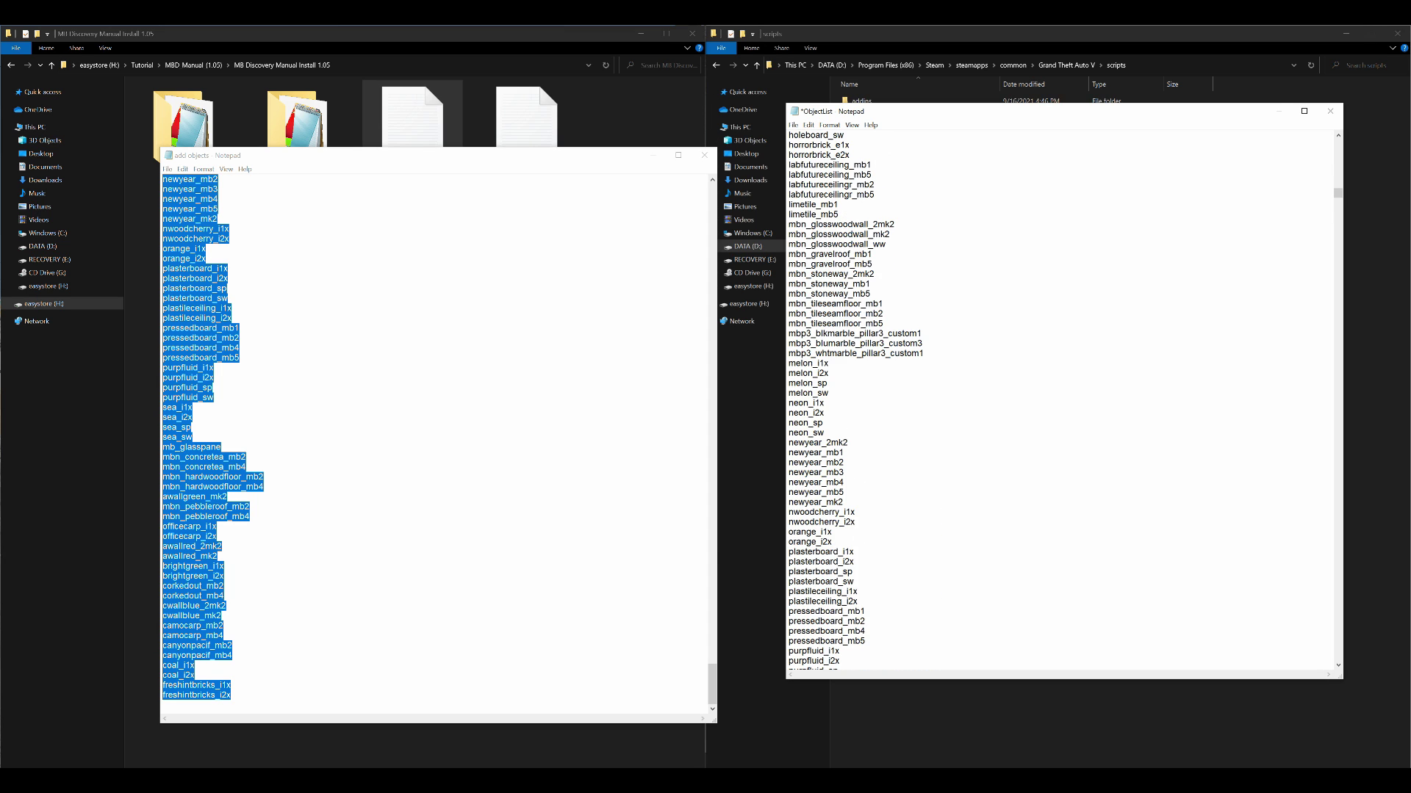
click(794, 126)
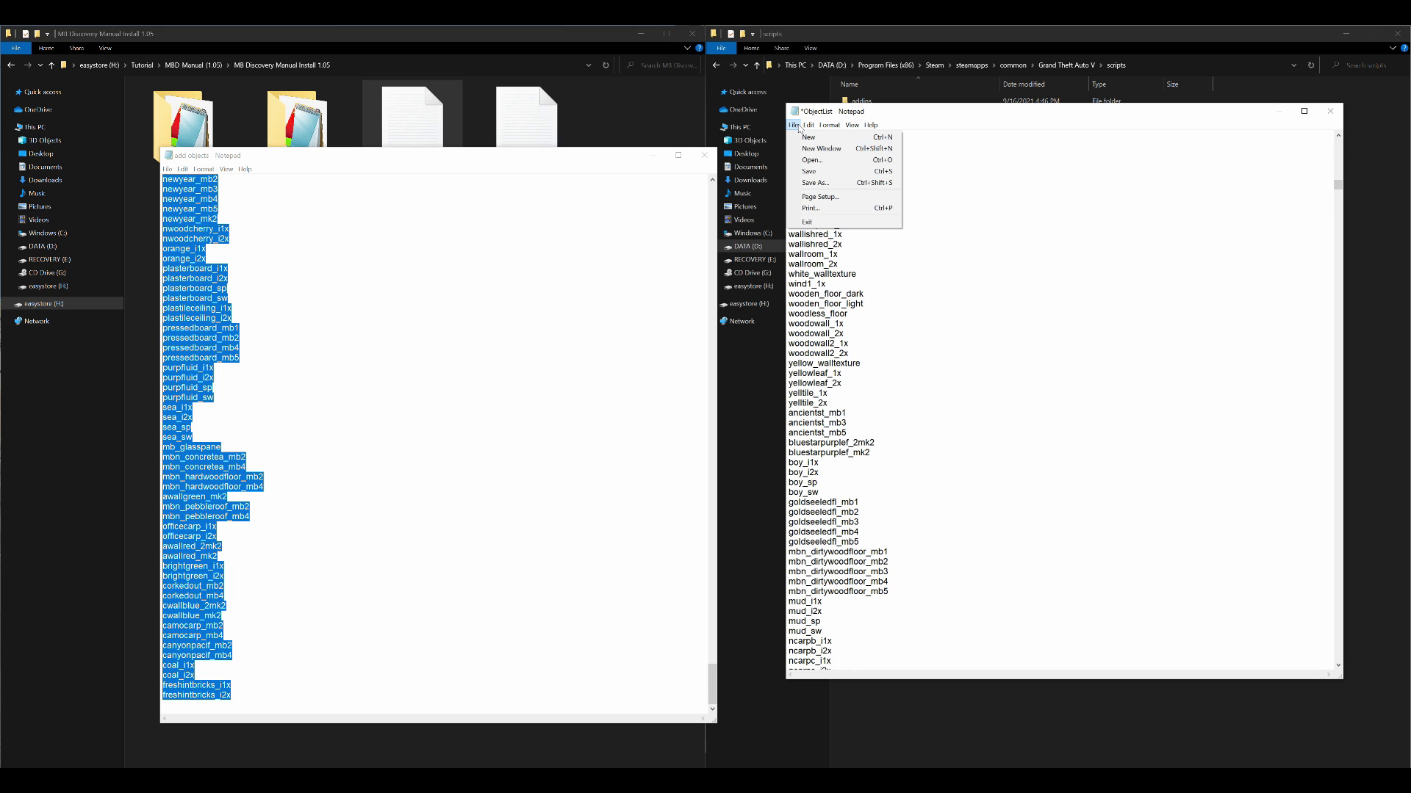
click(809, 171)
Close the ObjectList and add objects Notepad files and go up to Grand Theft Auto V
click(1330, 110)
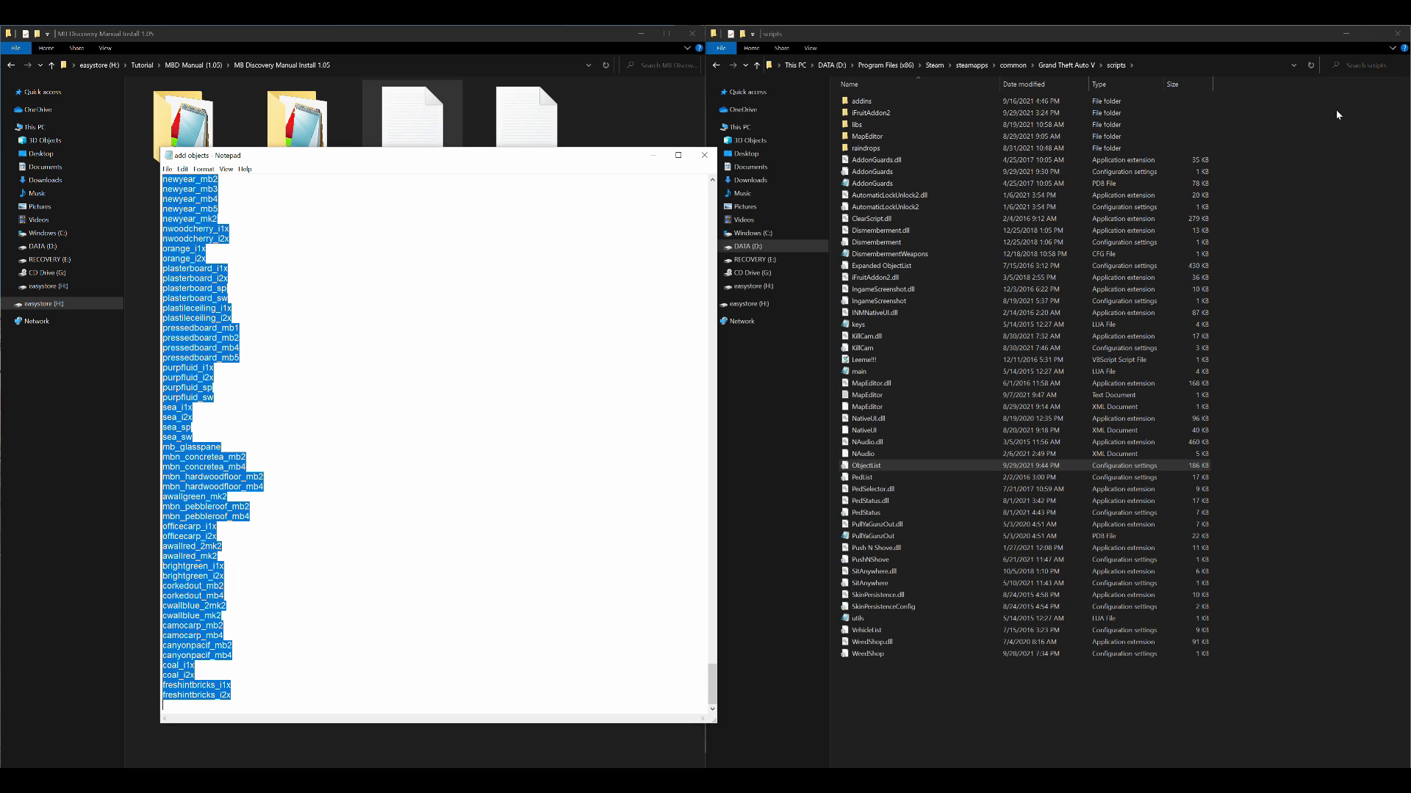
click(703, 156)
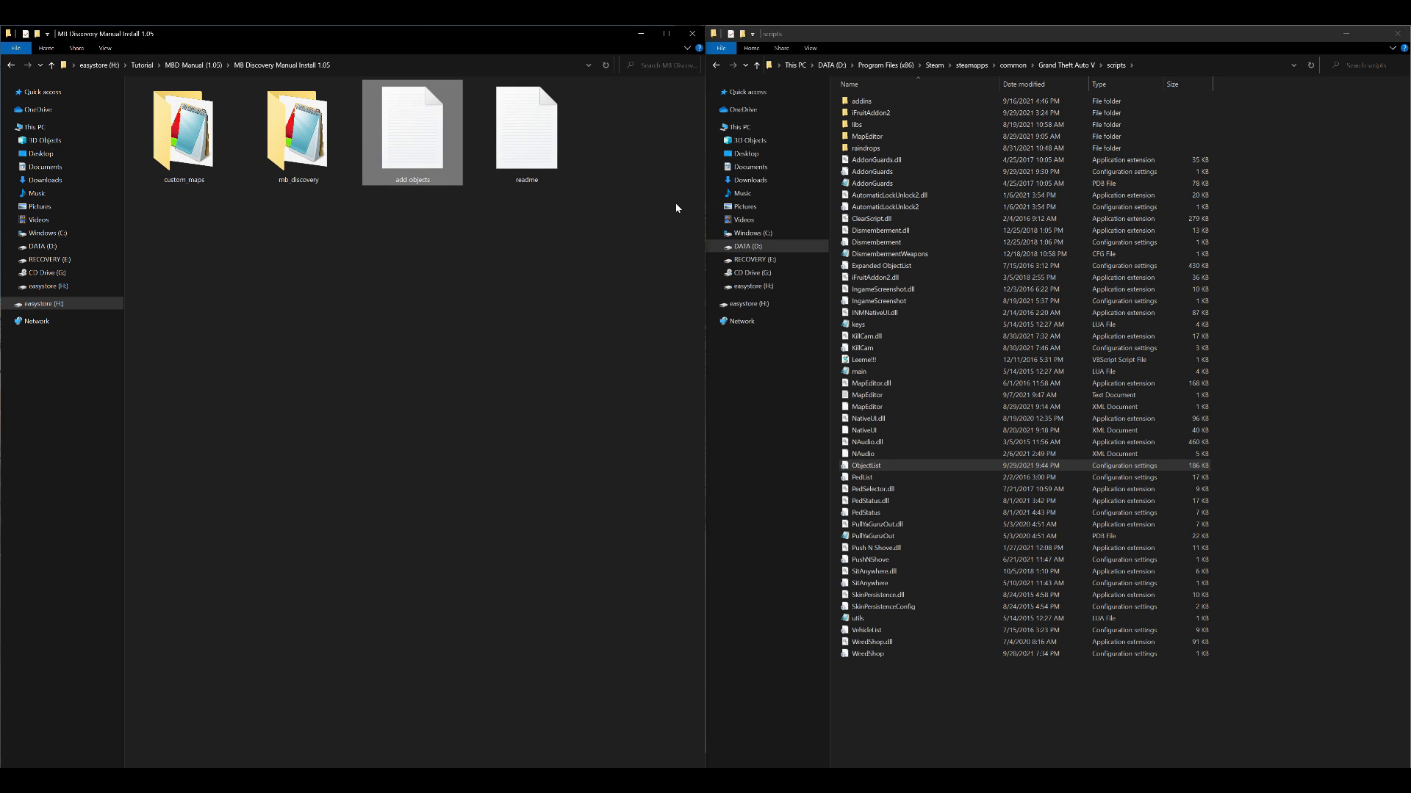
click(1066, 65)
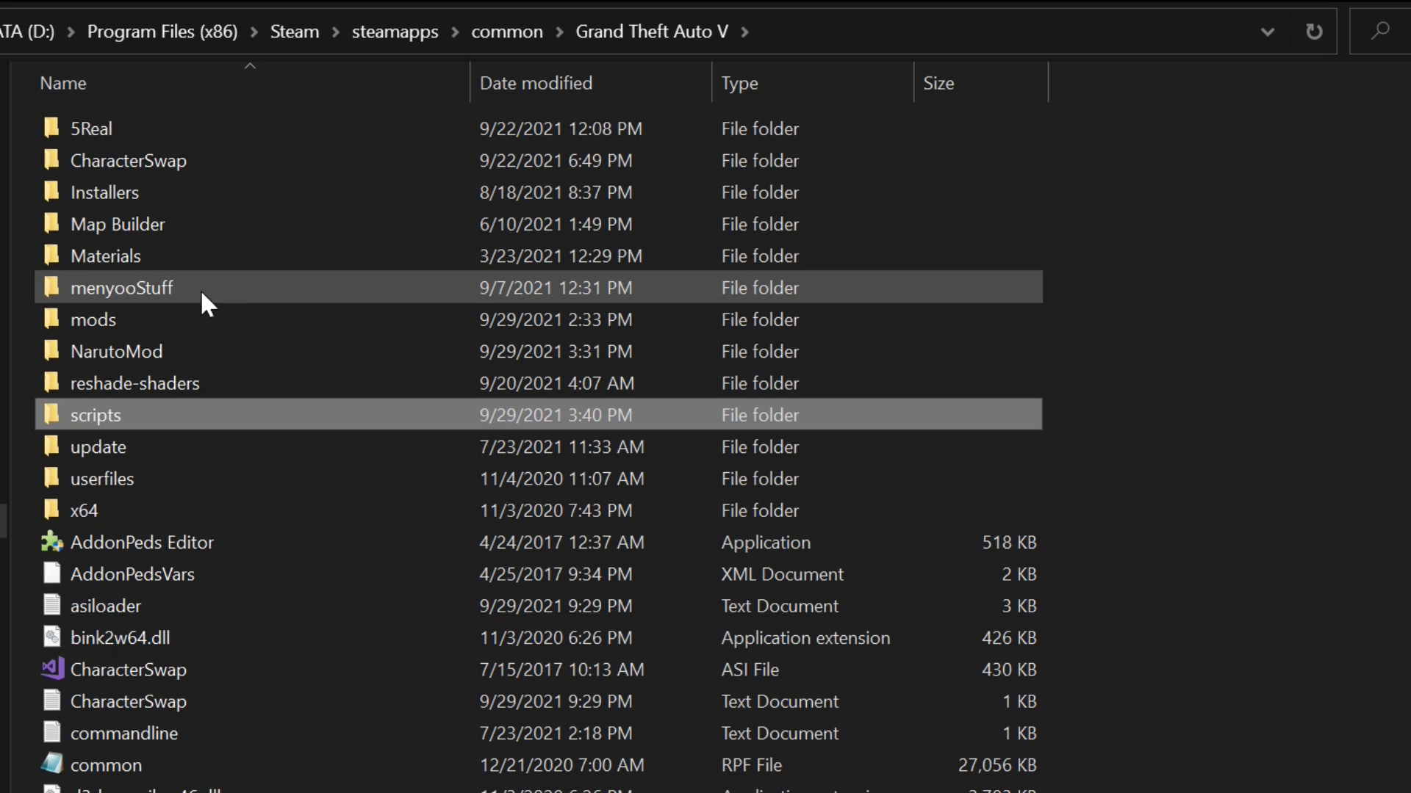
Open the PropList file from menyooStuff, look through it, then close it
double_click(204, 286)
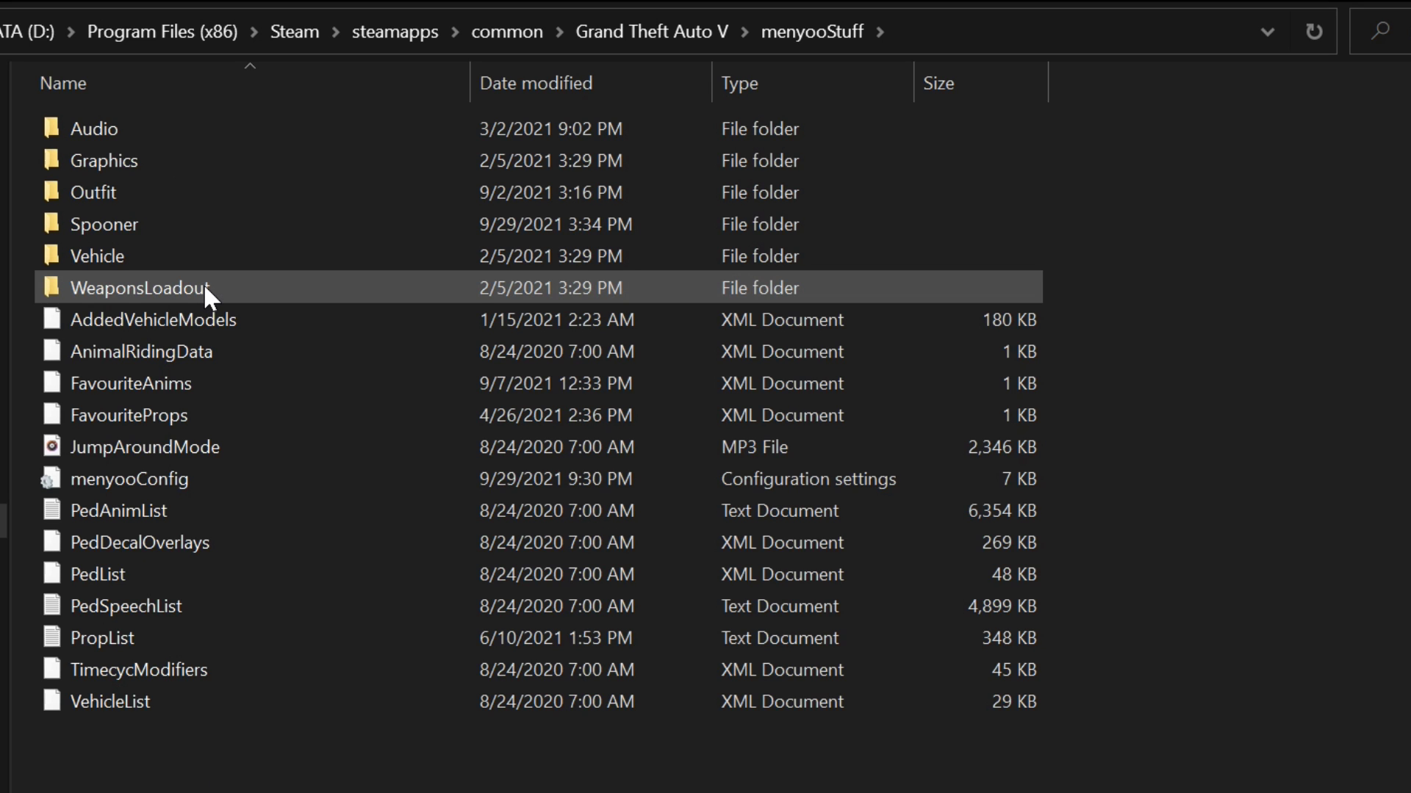
click(168, 638)
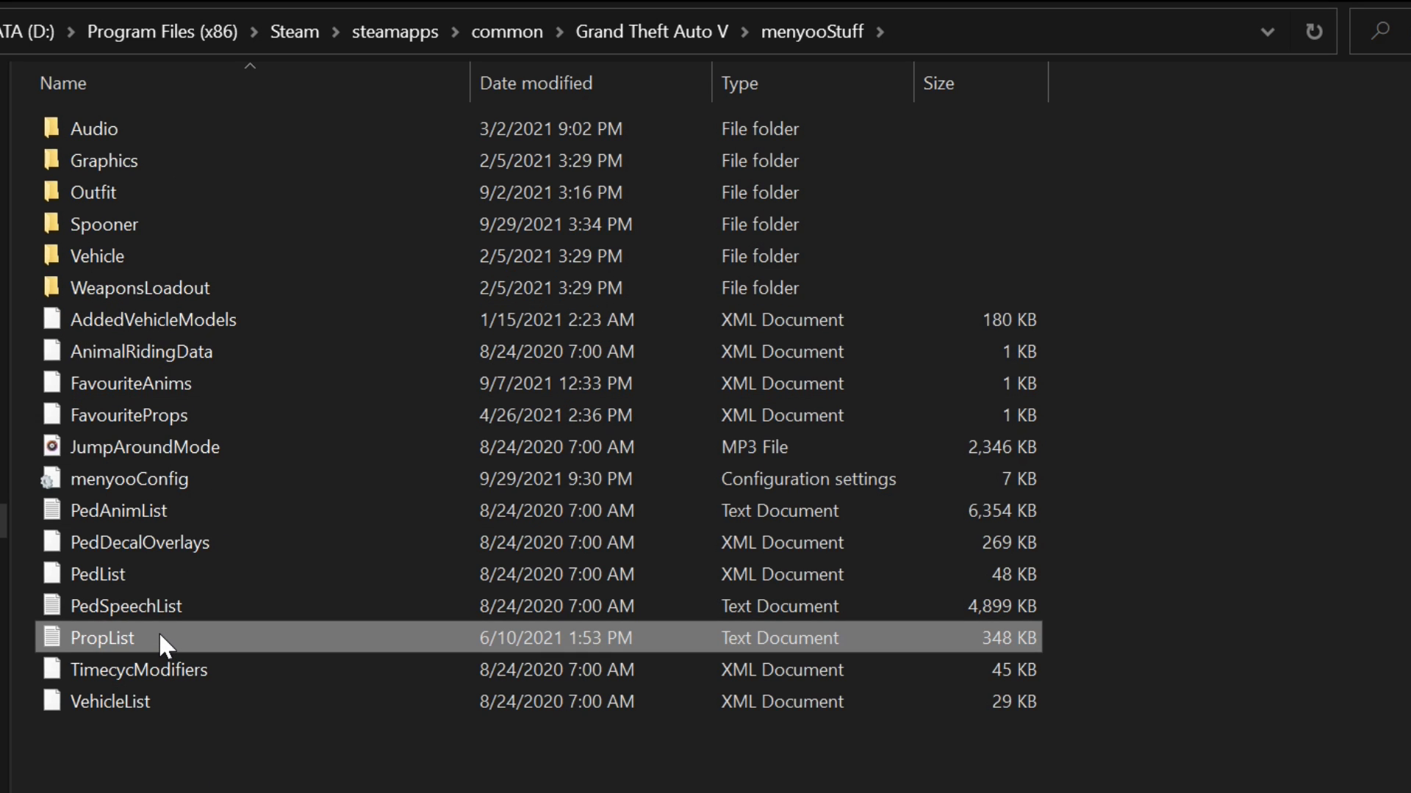
double_click(158, 636)
drag(573, 154, 1223, 128)
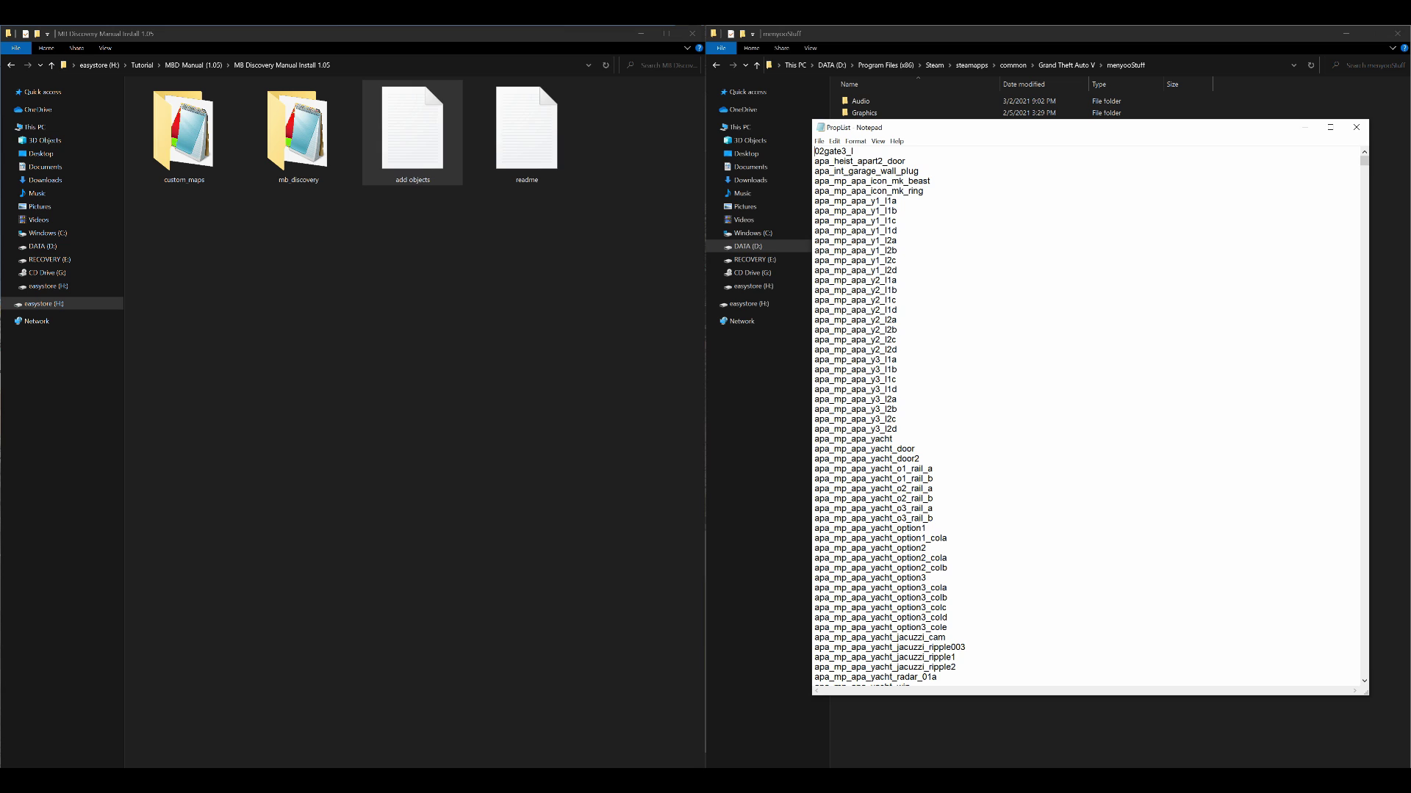
click(1356, 128)
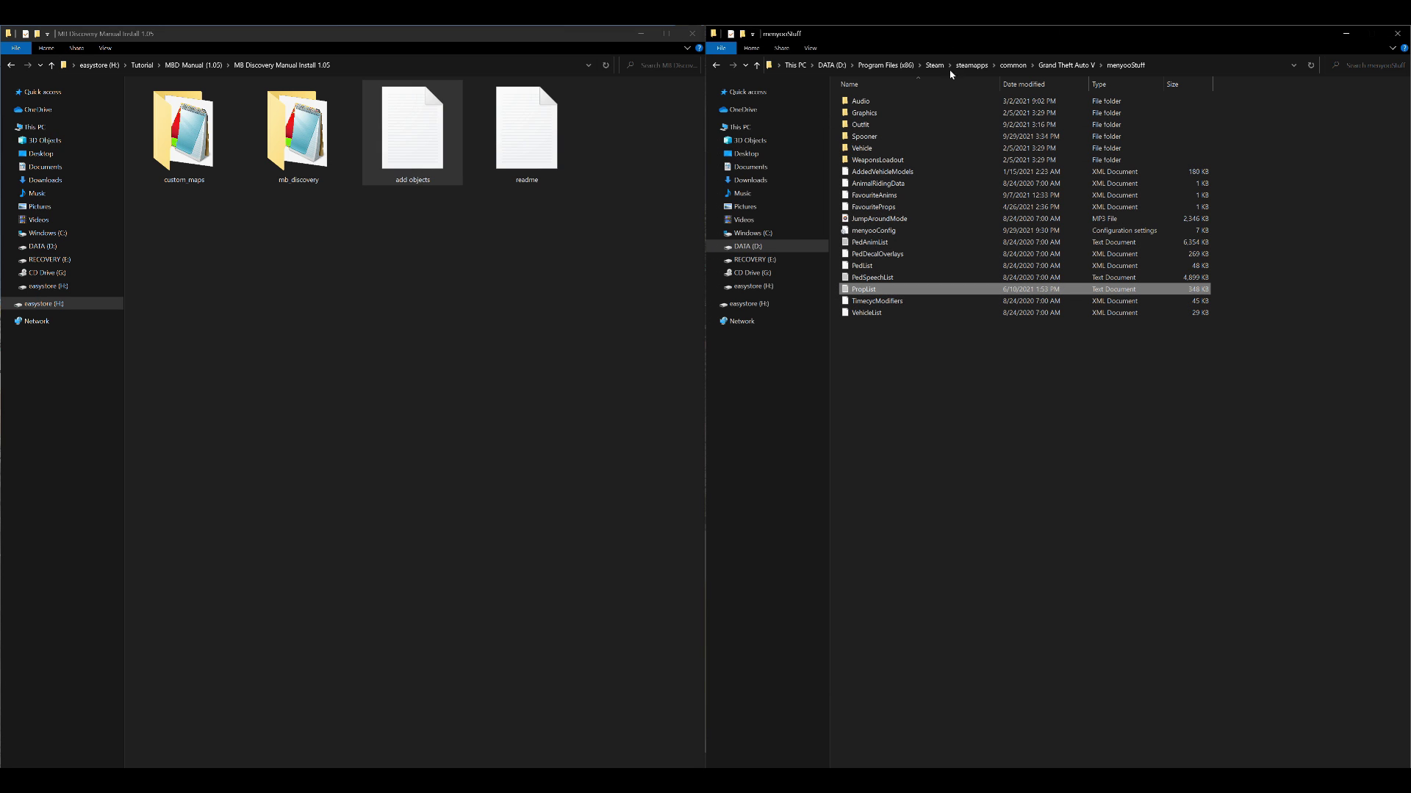
Back in Grand Theft Auto V, box-select the custom_maps and mb_discovery folders
click(1072, 65)
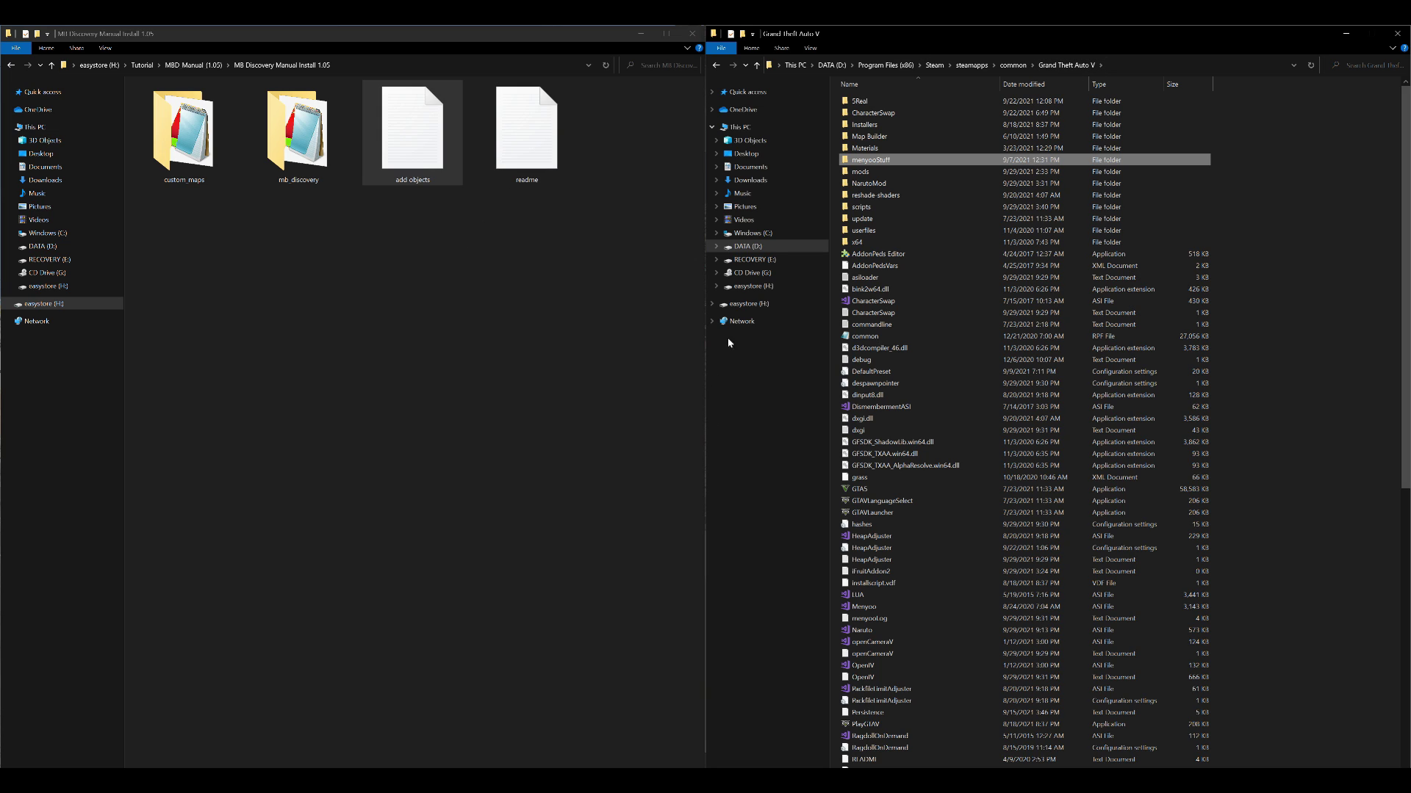
click(557, 373)
drag(198, 233, 349, 82)
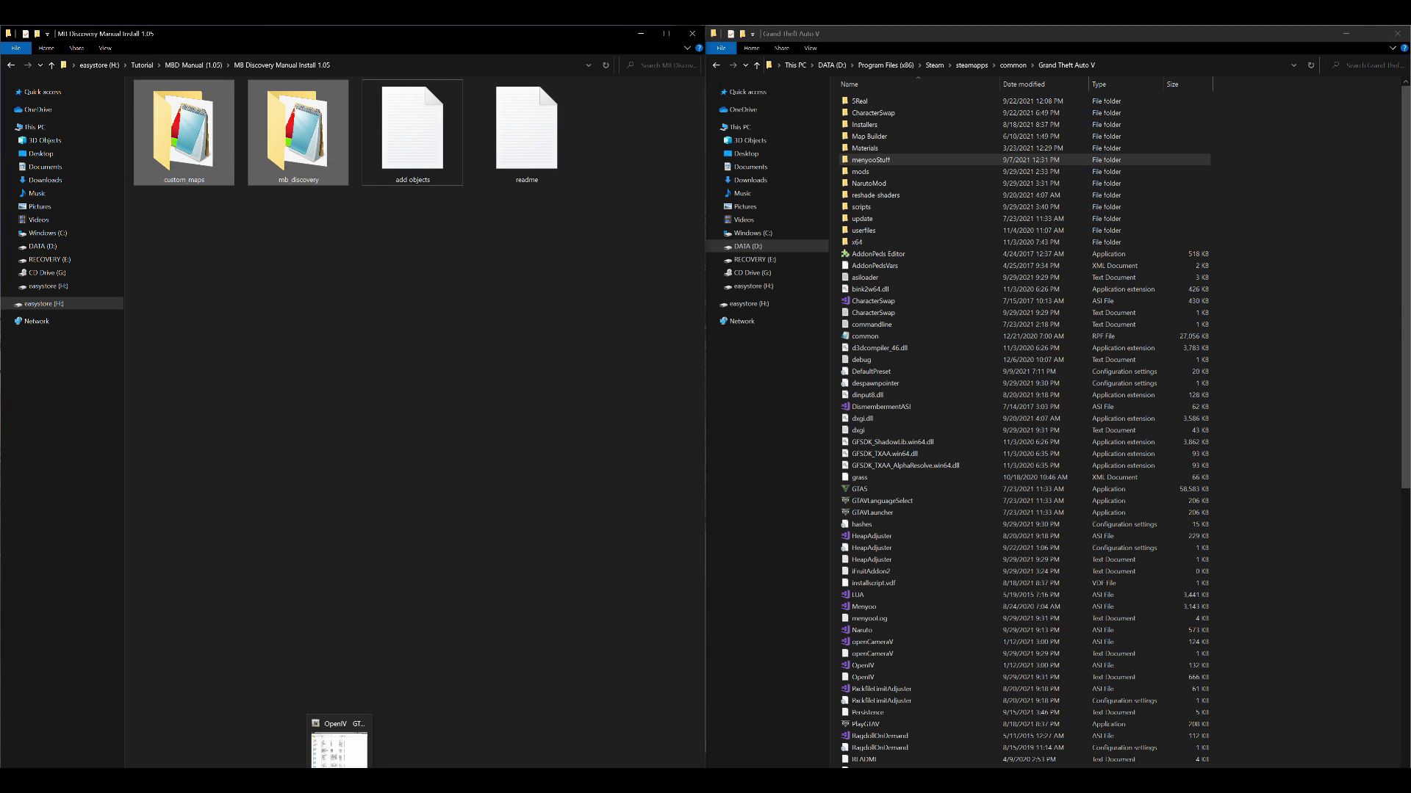
Turn on Edit mode and open the mods copy of update\update.rpf down to its common folder
click(340, 746)
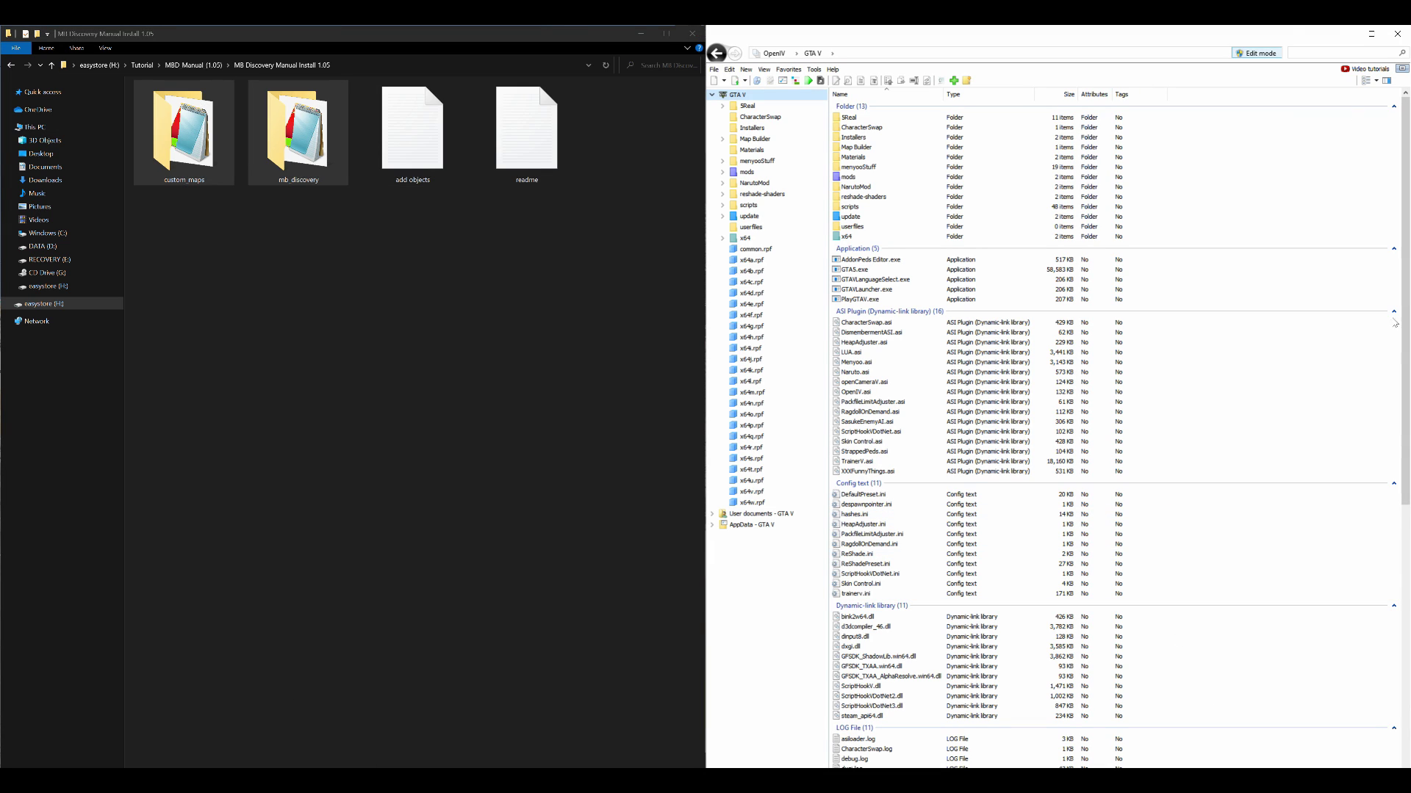
click(1262, 57)
click(749, 217)
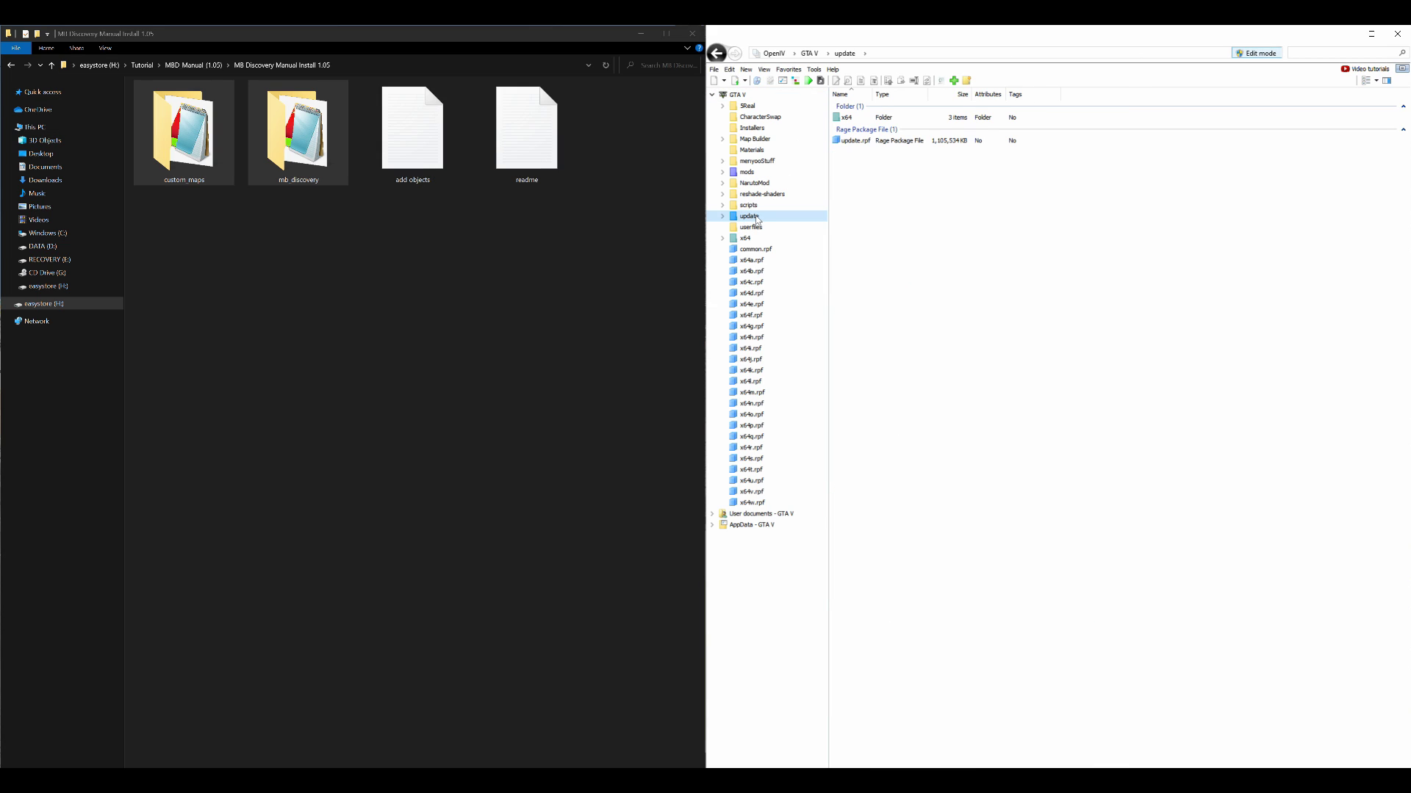
double_click(893, 141)
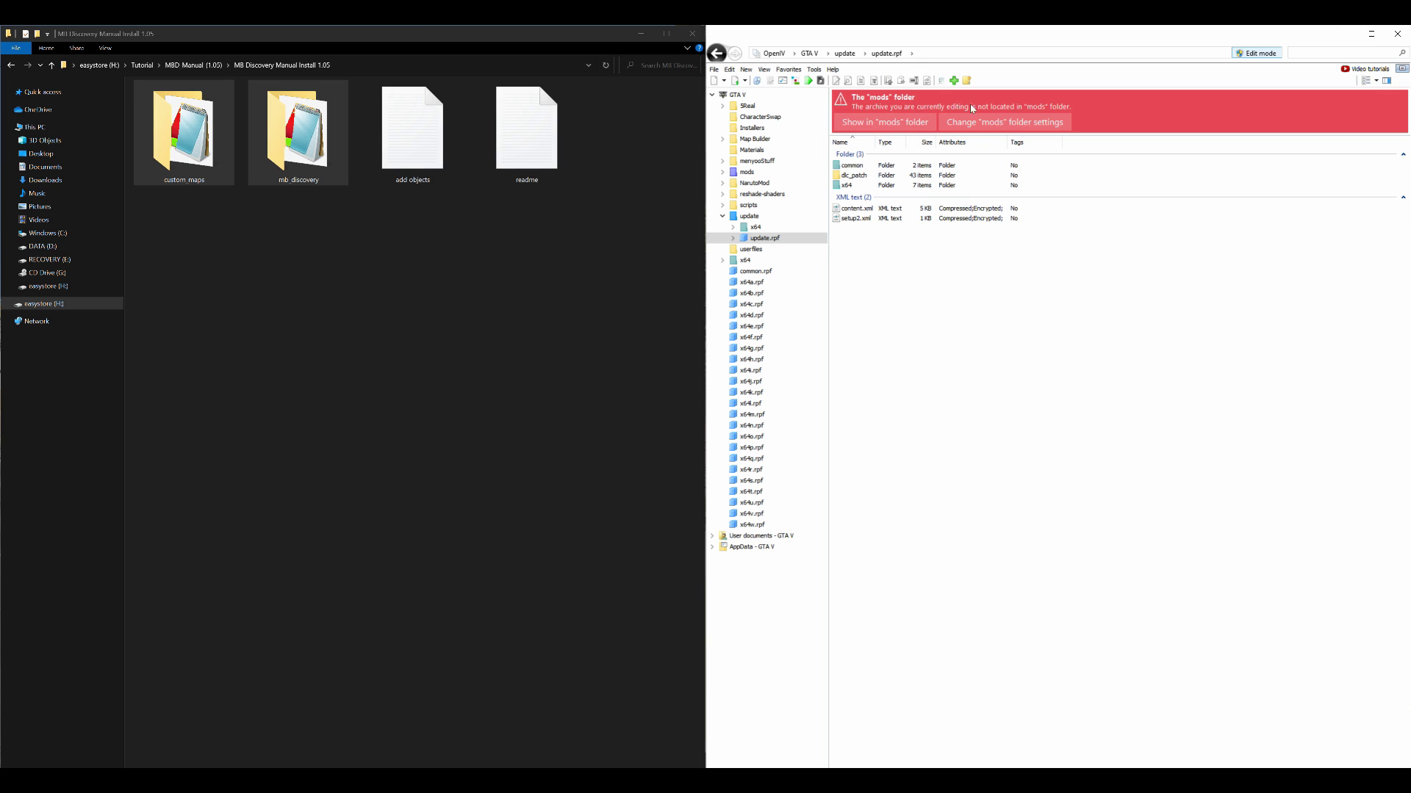
click(878, 123)
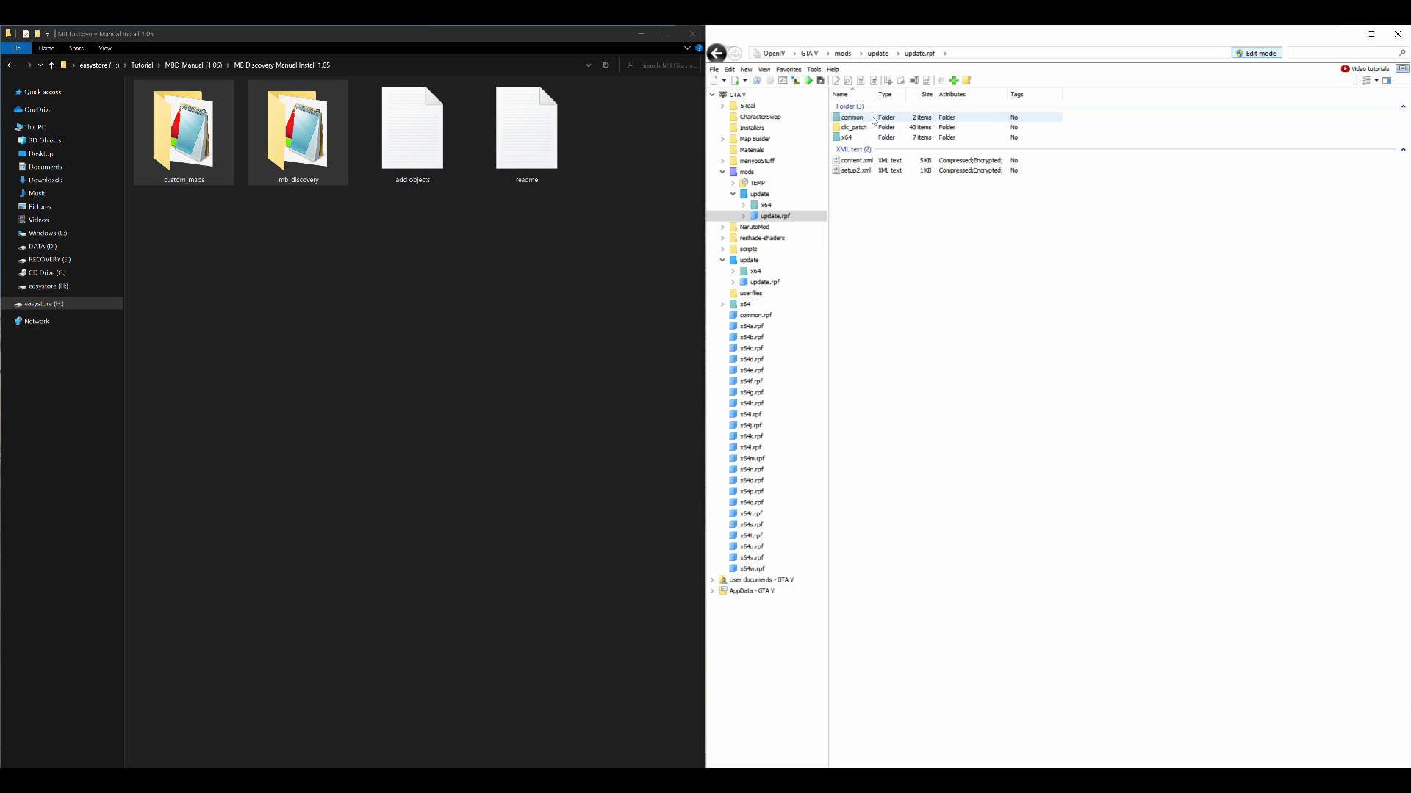
double_click(872, 119)
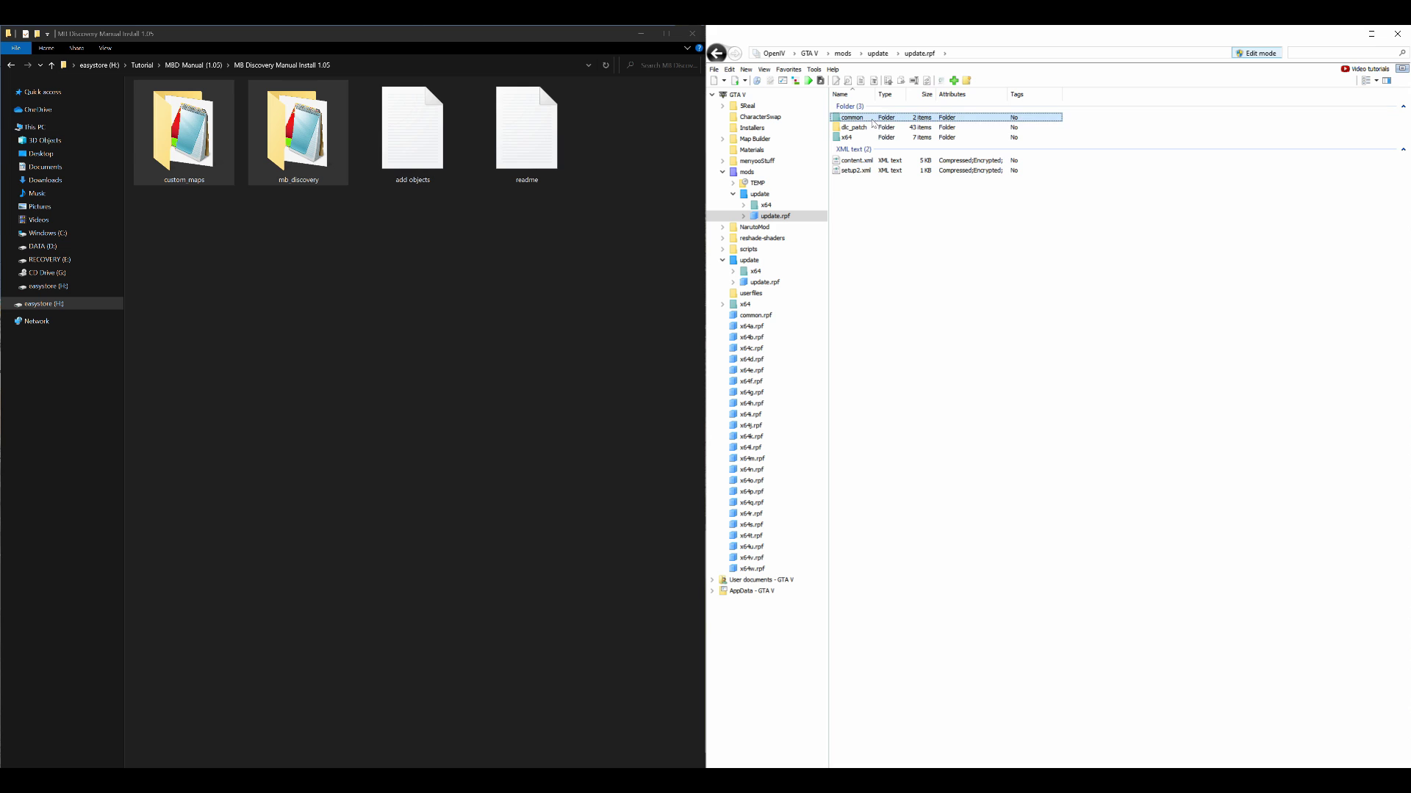
Edit dlclist.xml from update.rpf\common\data in the text editor and scroll to the list's end
double_click(870, 122)
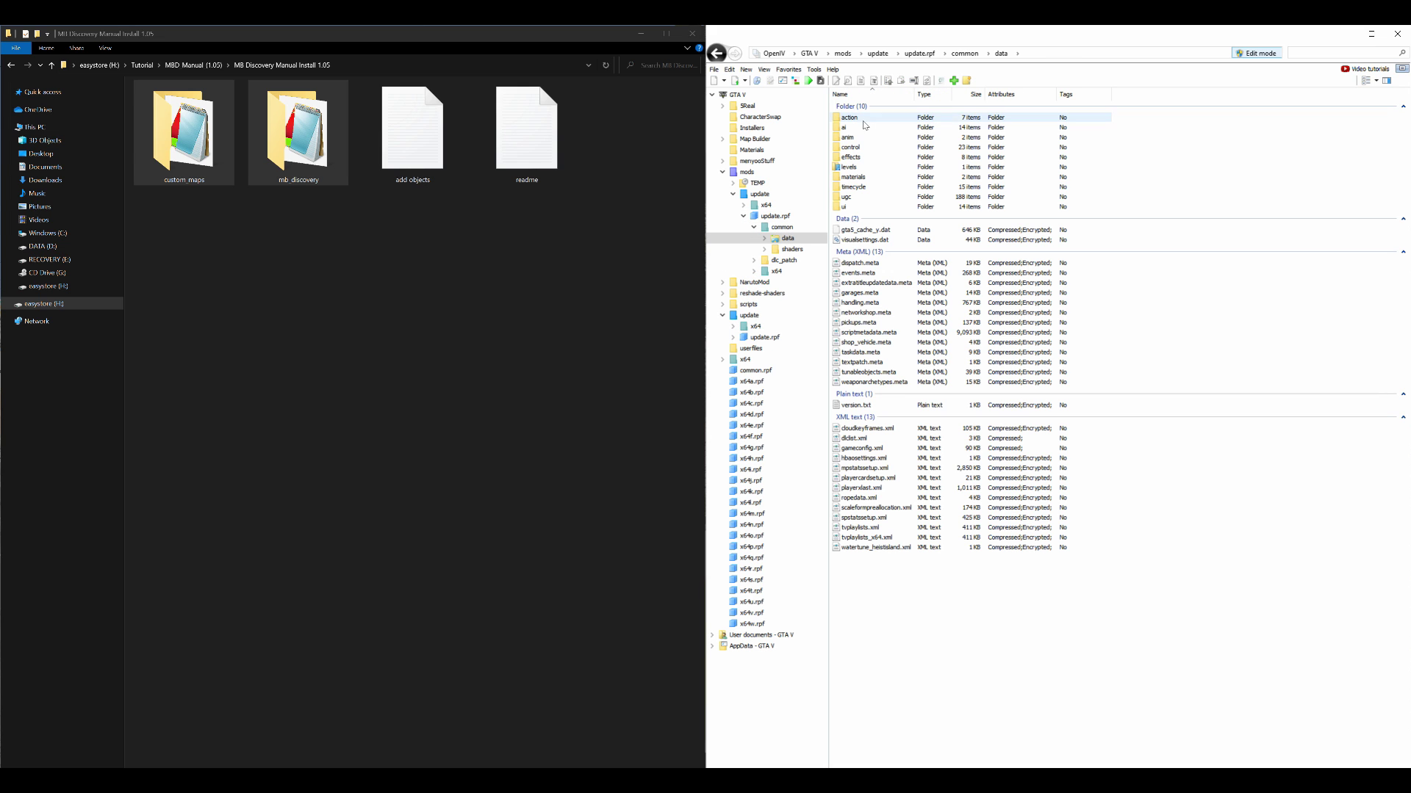
click(874, 439)
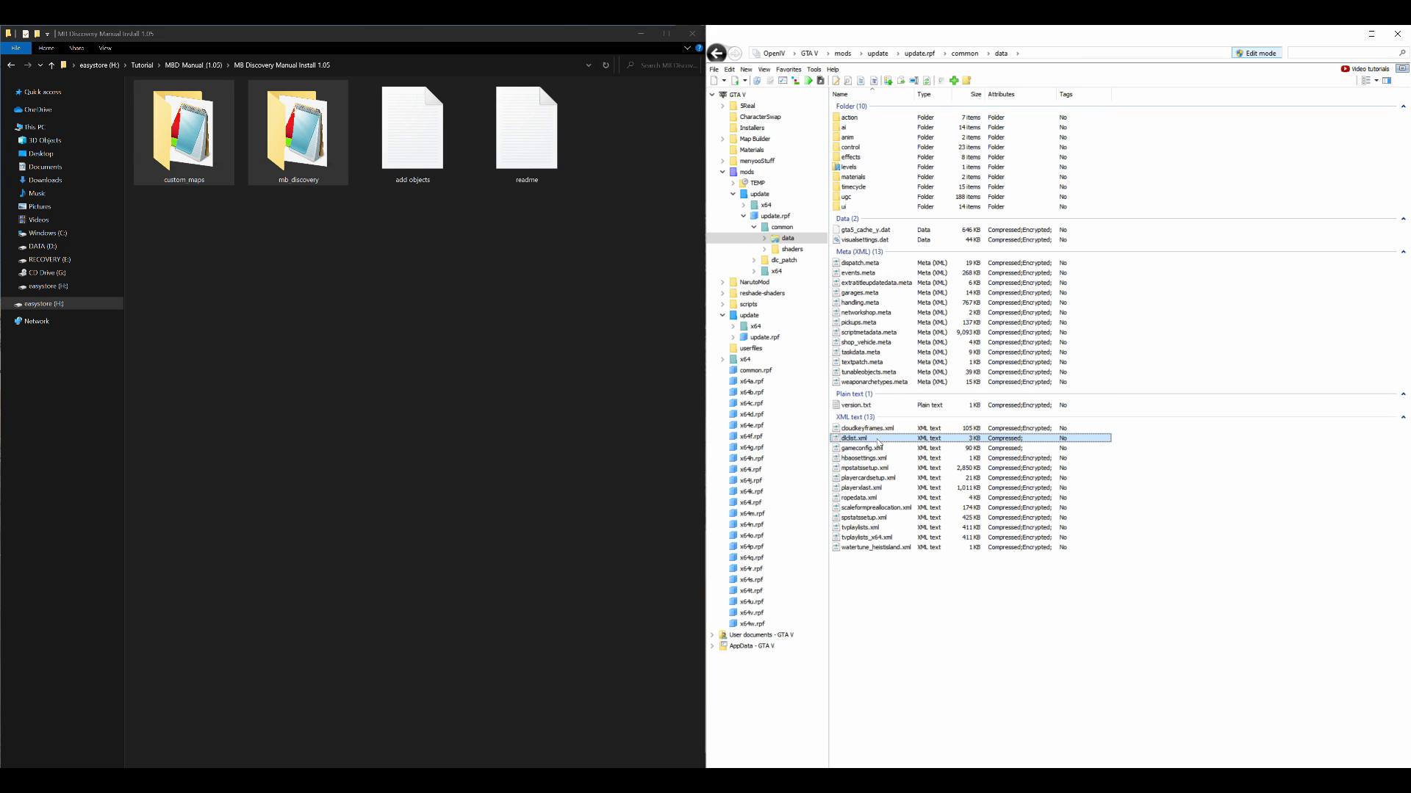
right_click(893, 441)
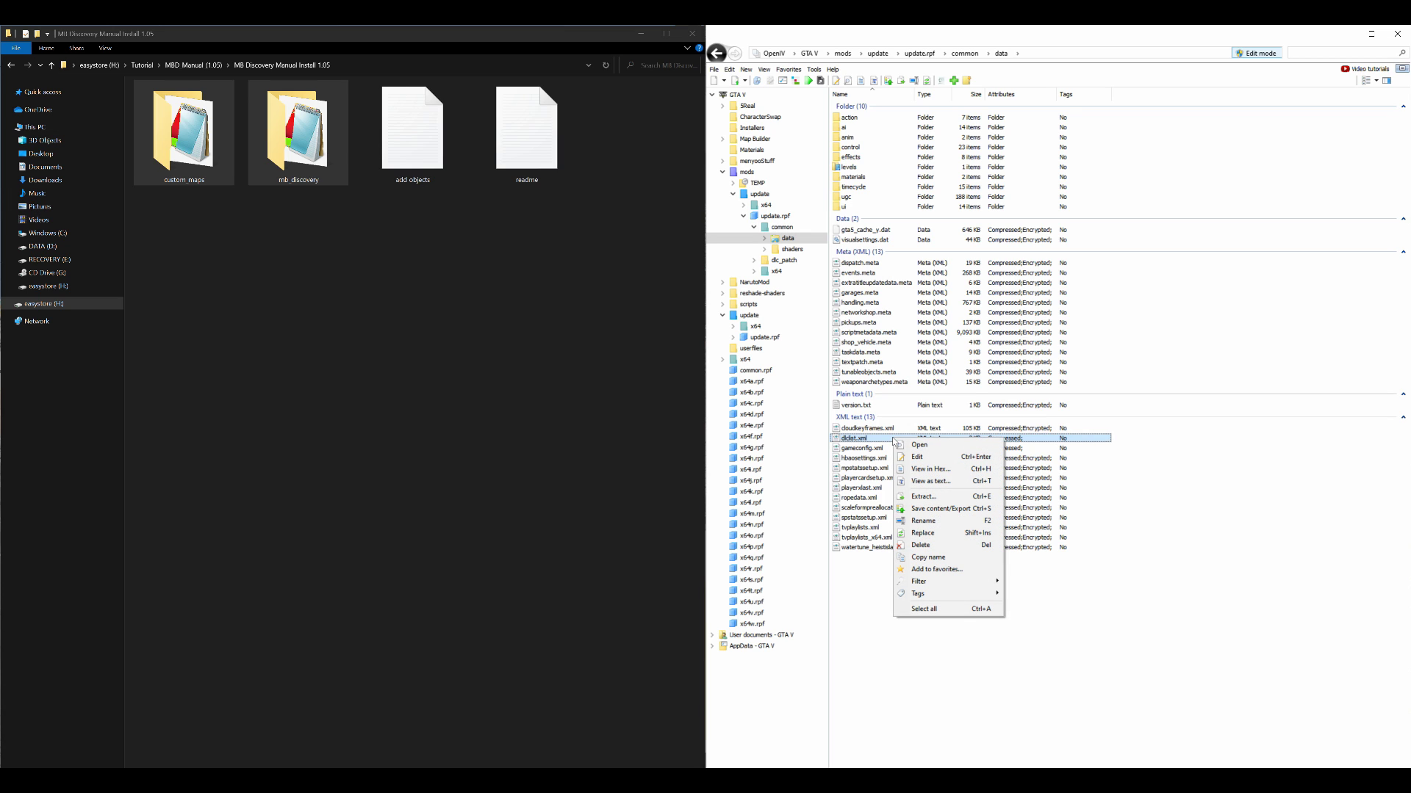
click(931, 457)
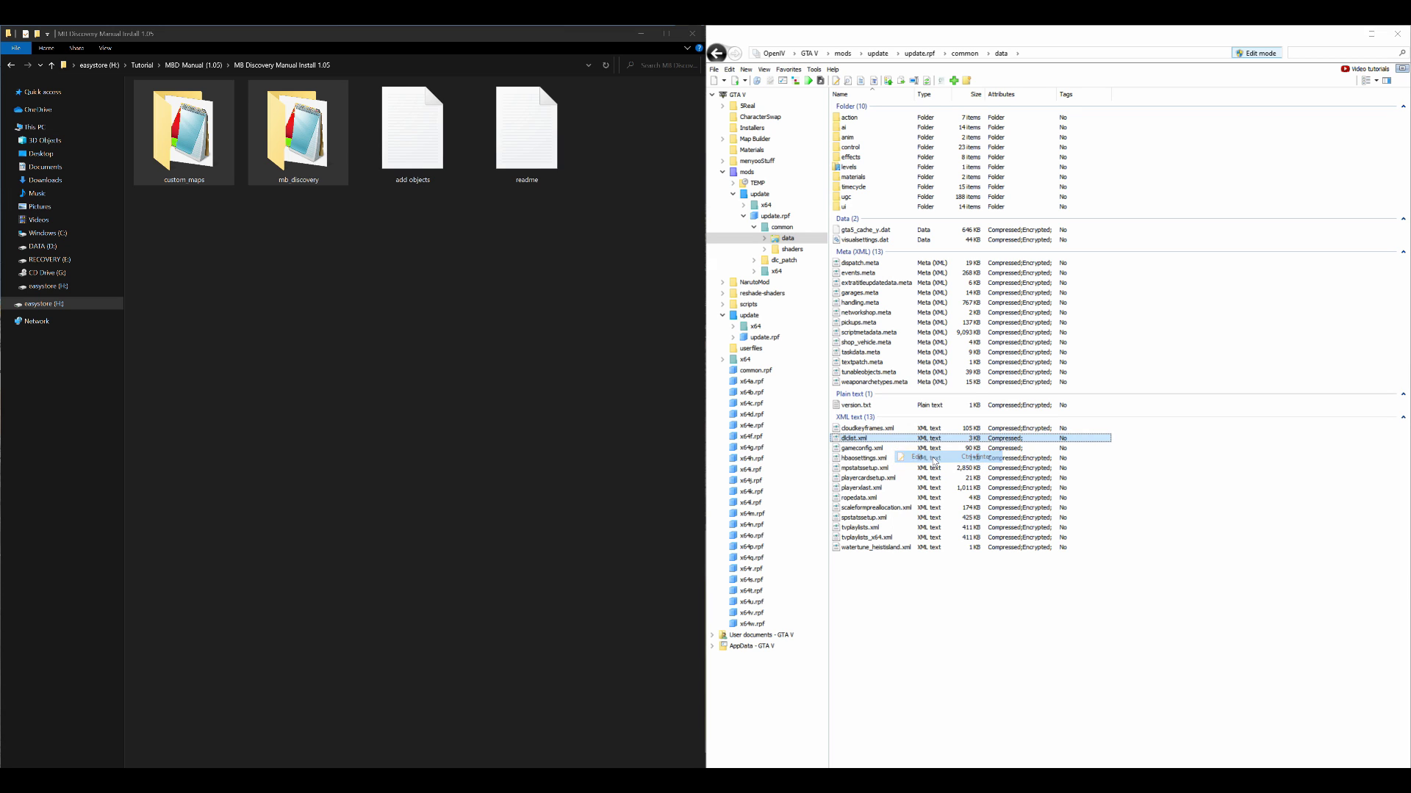
scroll(931, 457, down, 8)
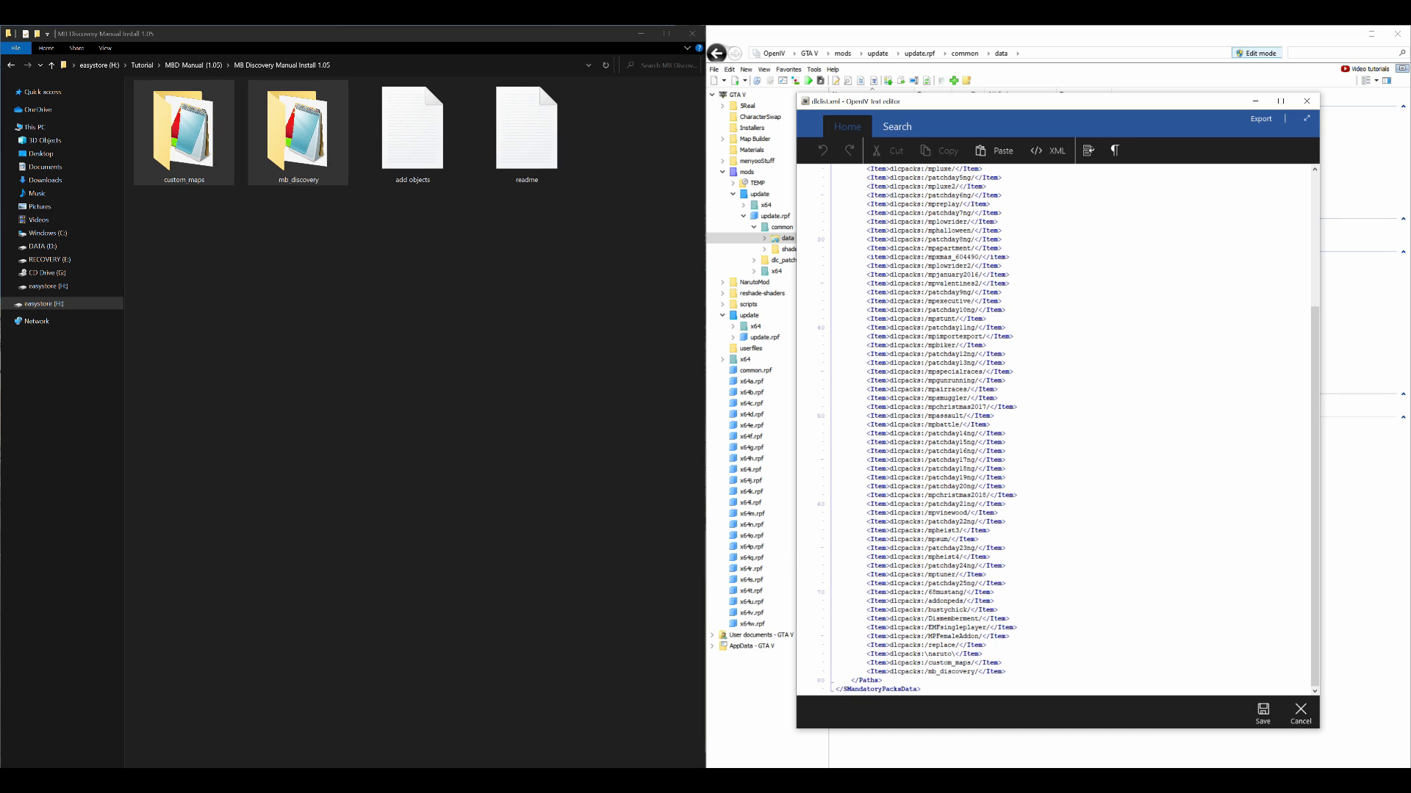
Delete the old custom_maps and mb_discovery lines and paste two copies of the naruto line
drag(1005, 672, 983, 653)
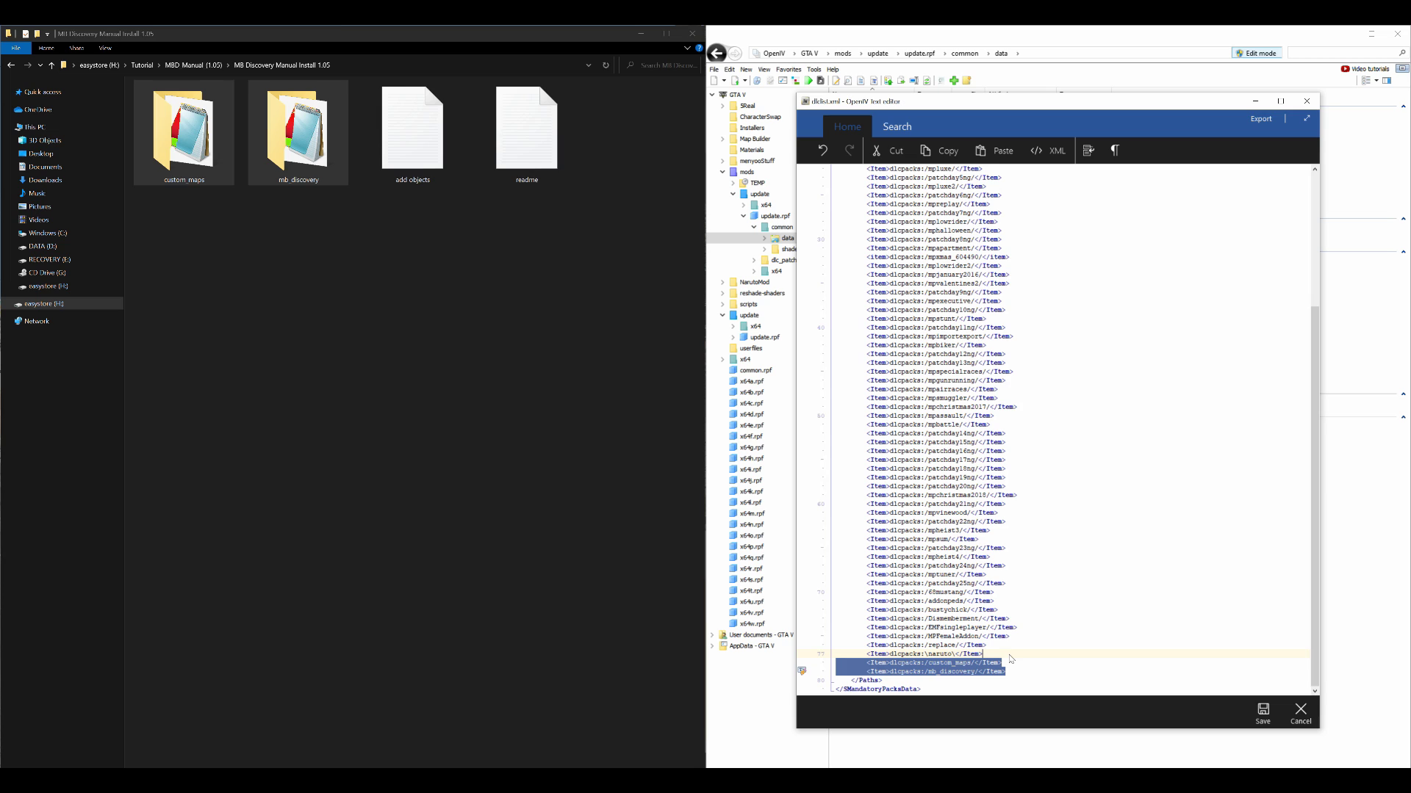
key(Delete)
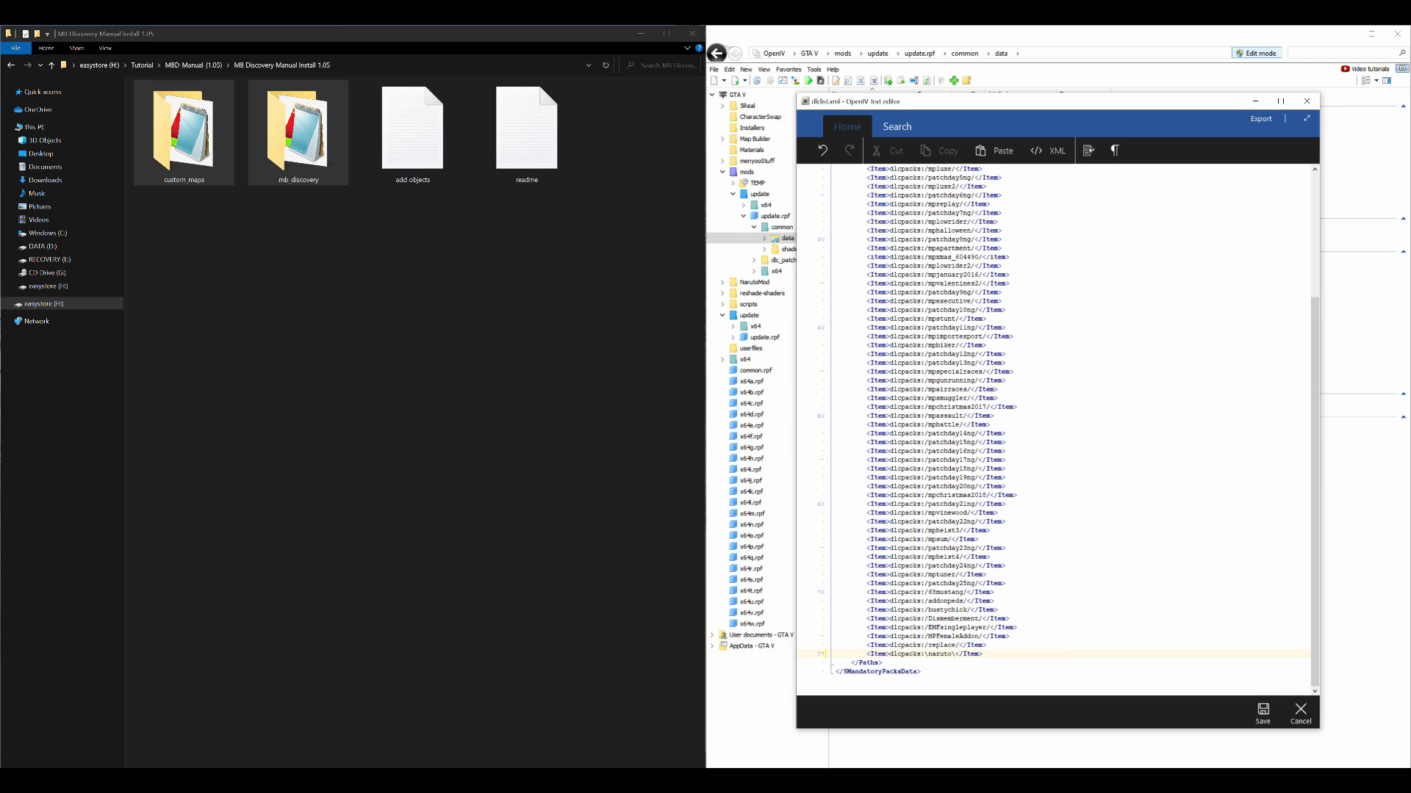
drag(982, 654, 936, 653)
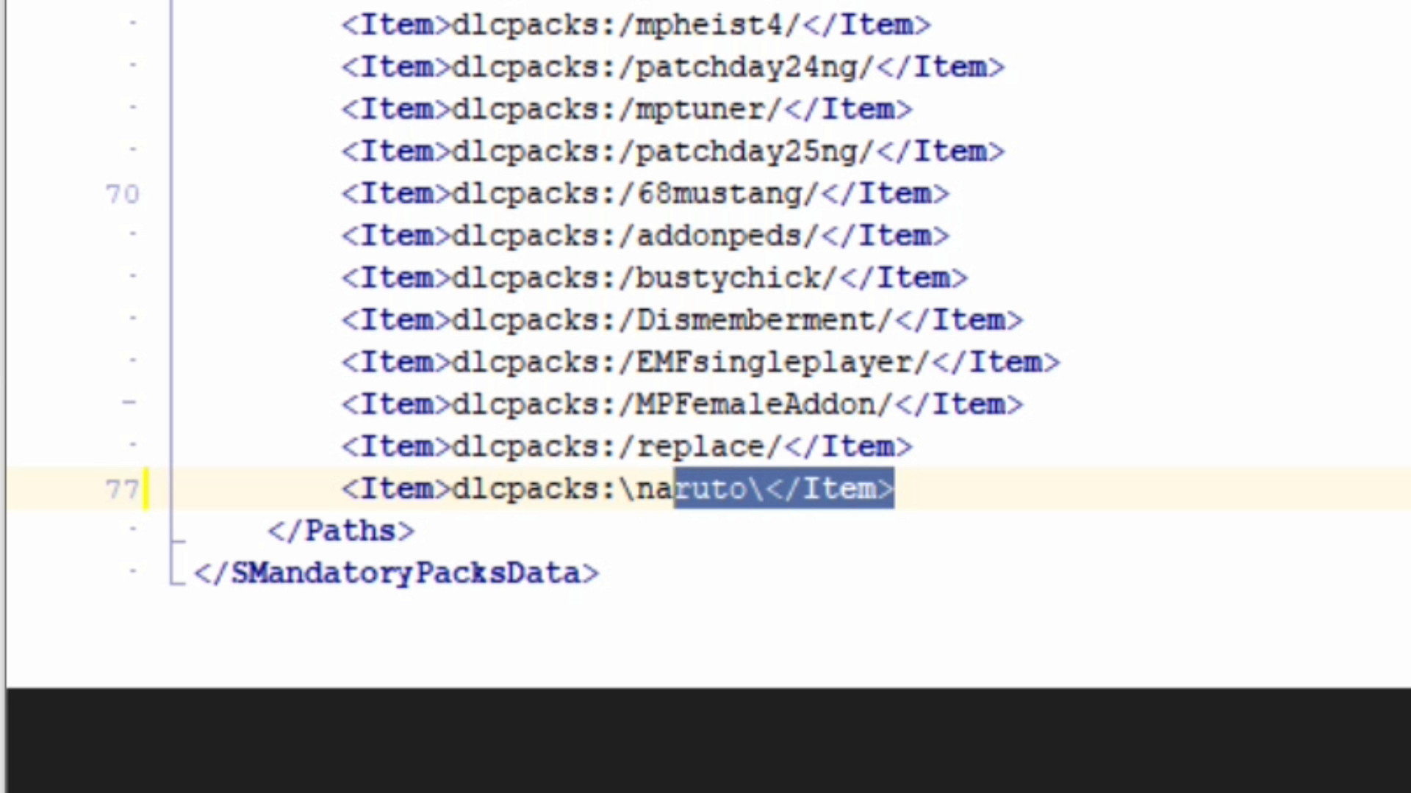
drag(675, 489, 340, 489)
key(ctrl+c)
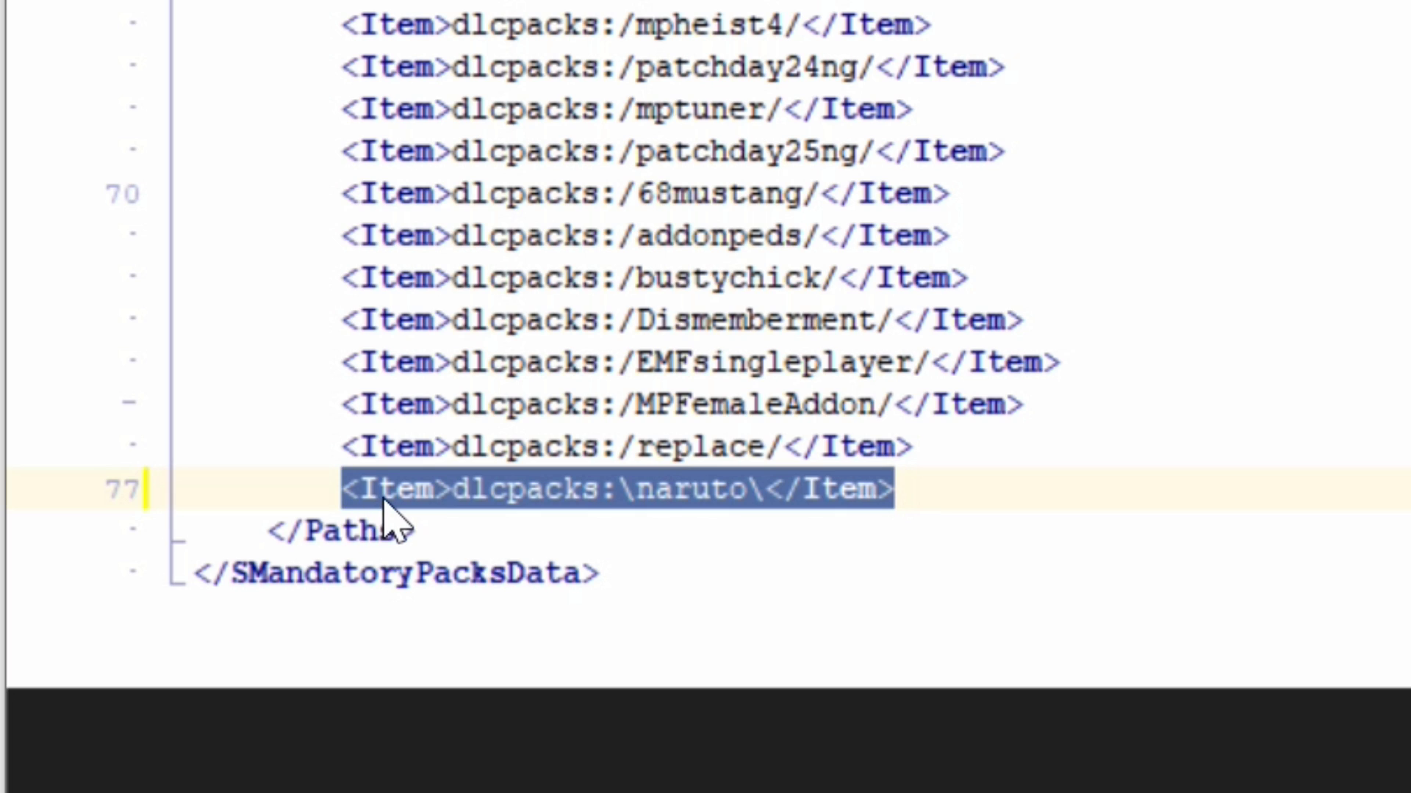
key(End)
key(Return)
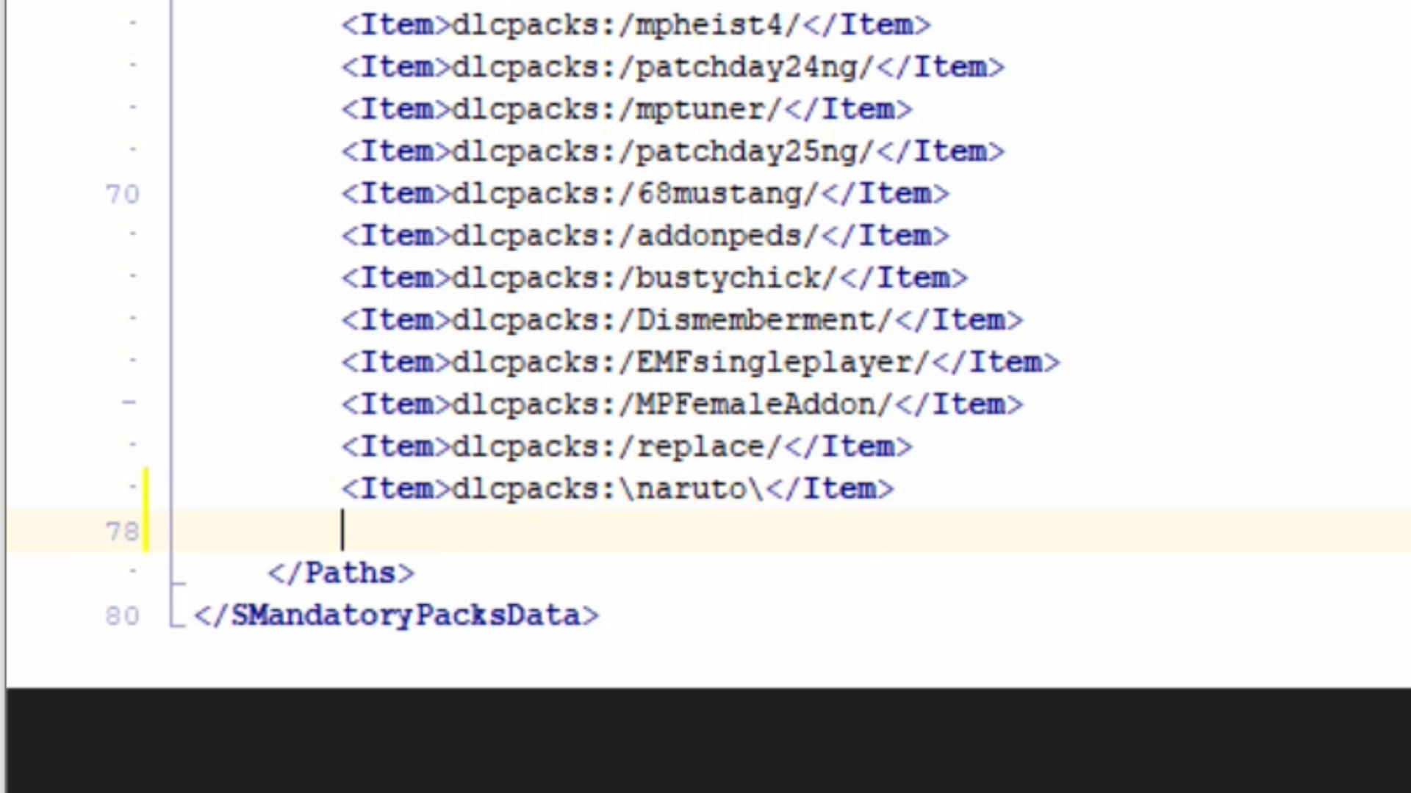
key(ctrl+v)
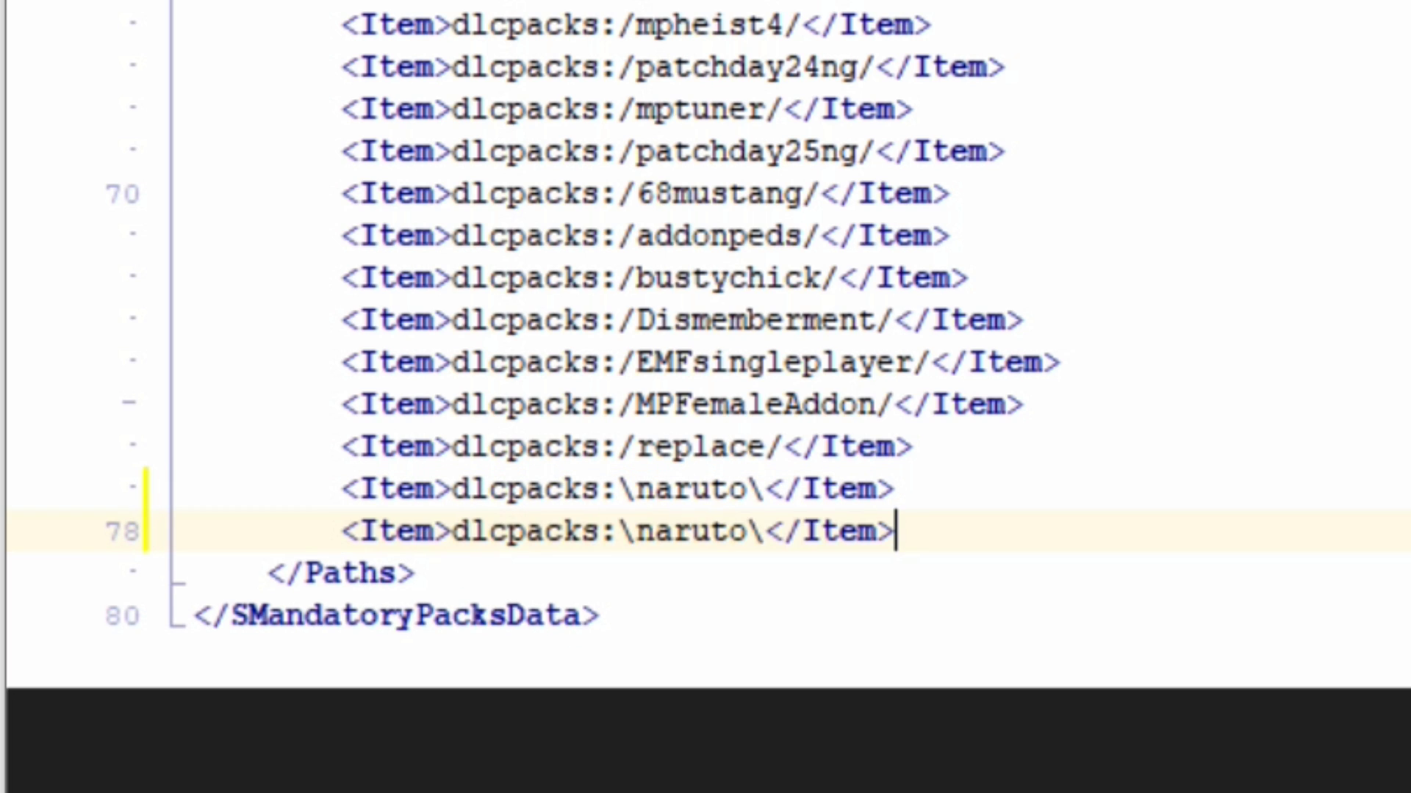
key(Return)
key(ctrl+v)
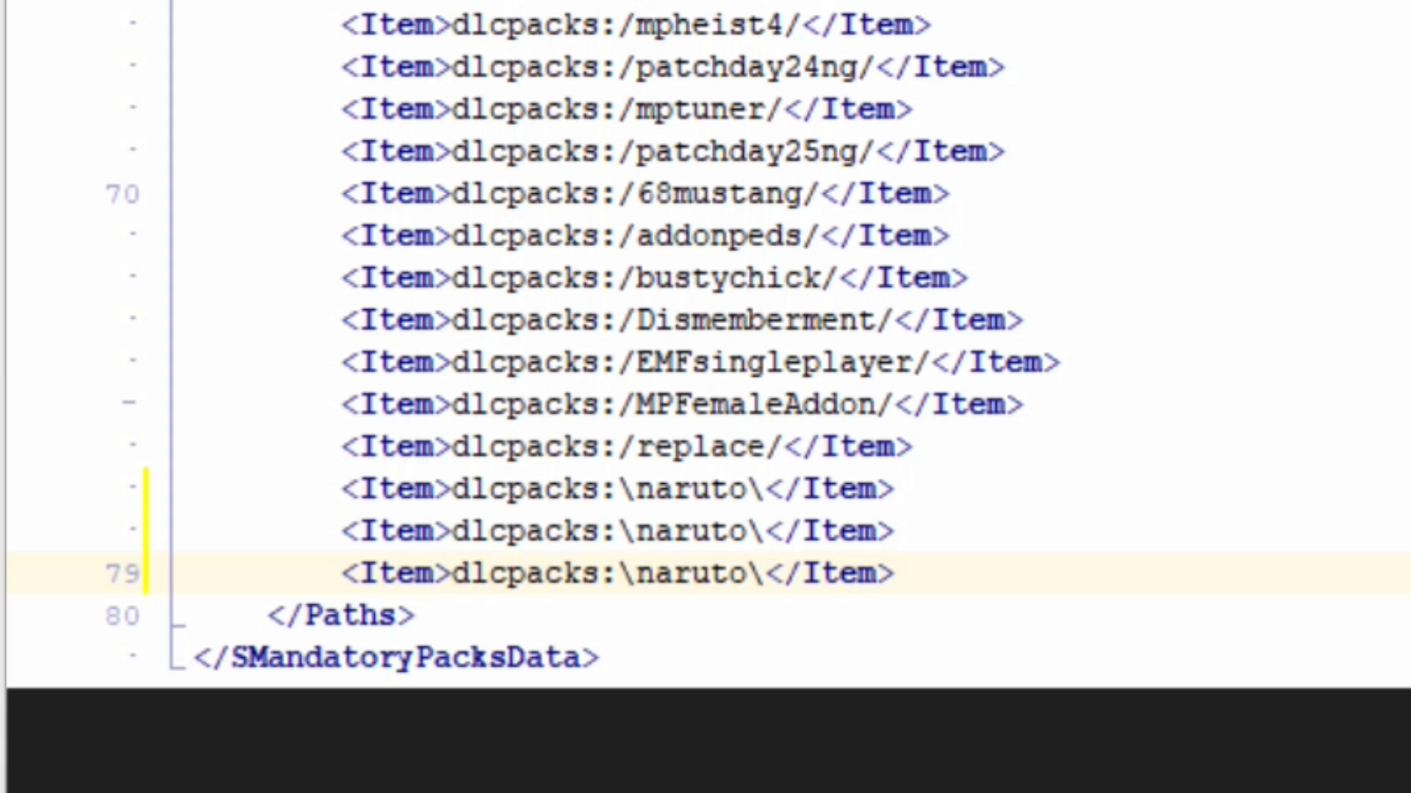
Rename the two copies to custom_maps and mb_discovery and save dlclist.xml
double_click(717, 531)
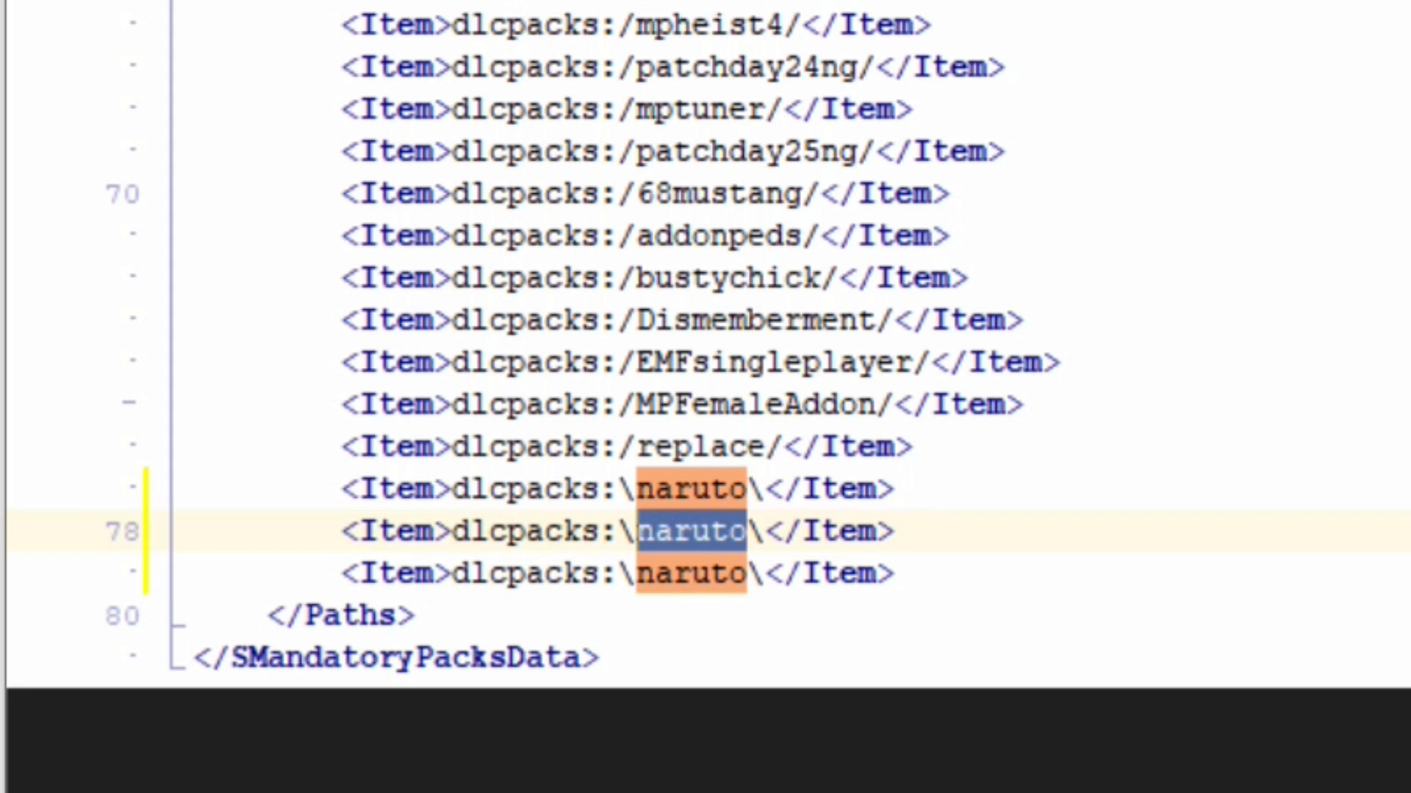
text(custom_maps)
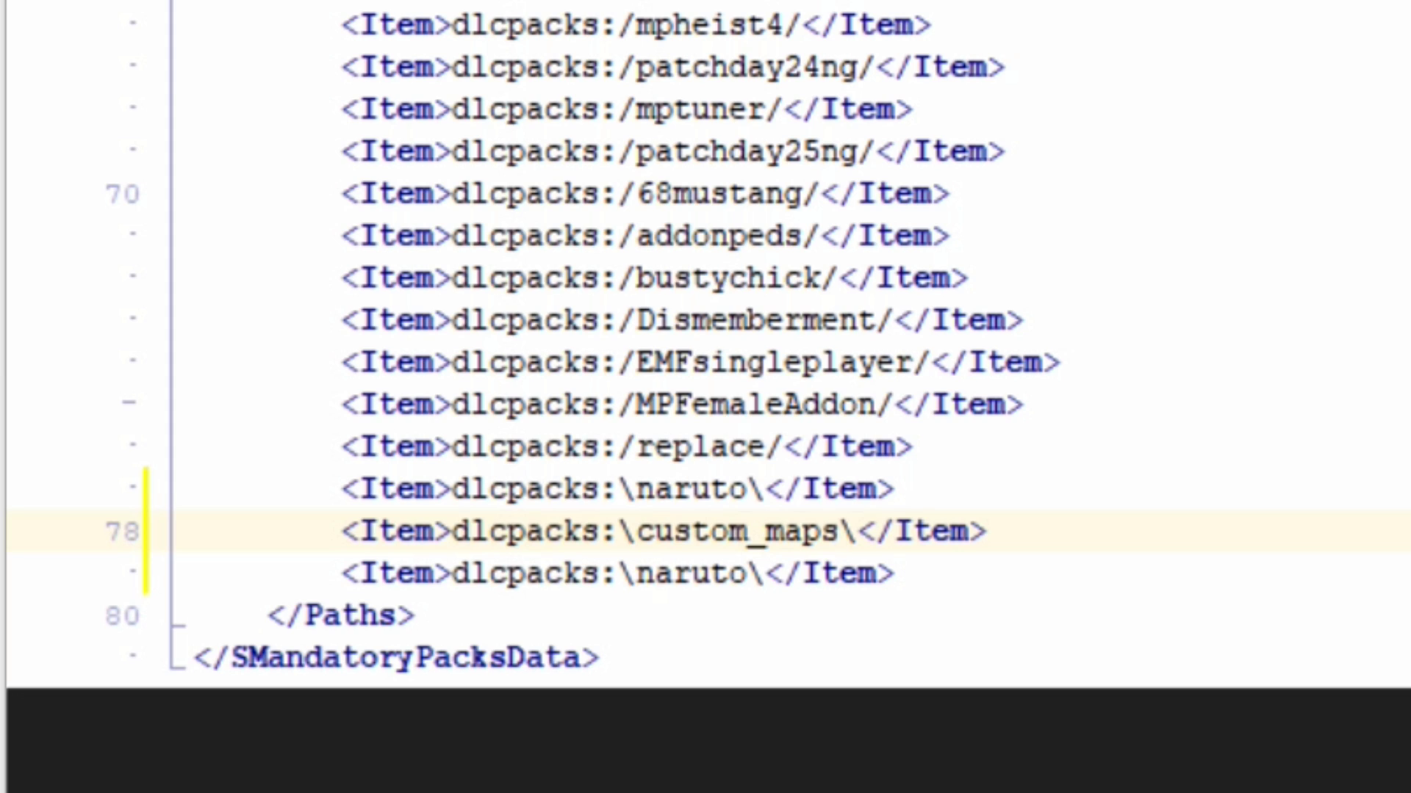
drag(750, 573, 636, 573)
text(mb_discovery)
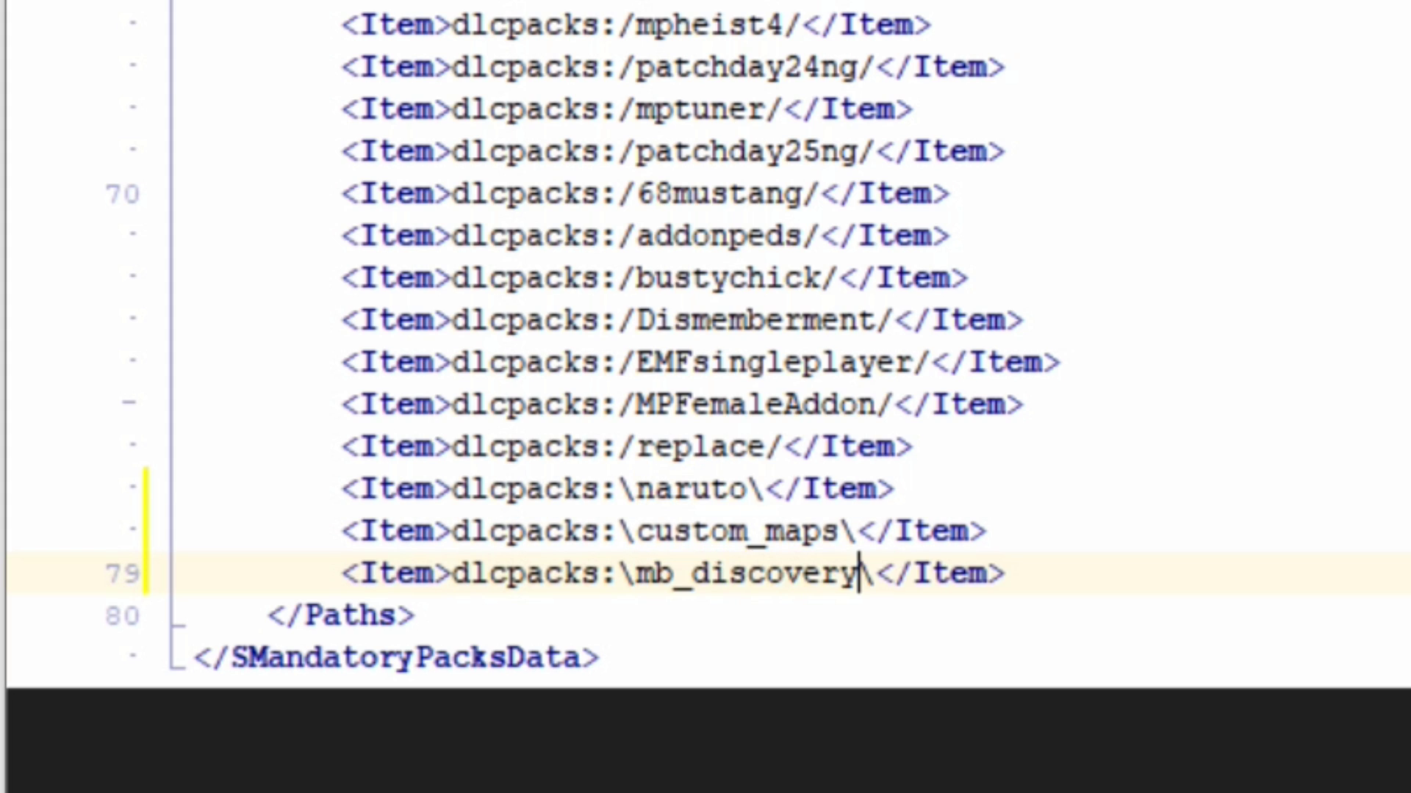
click(1007, 573)
key(shift+Up)
key(shift+Home)
click(1087, 577)
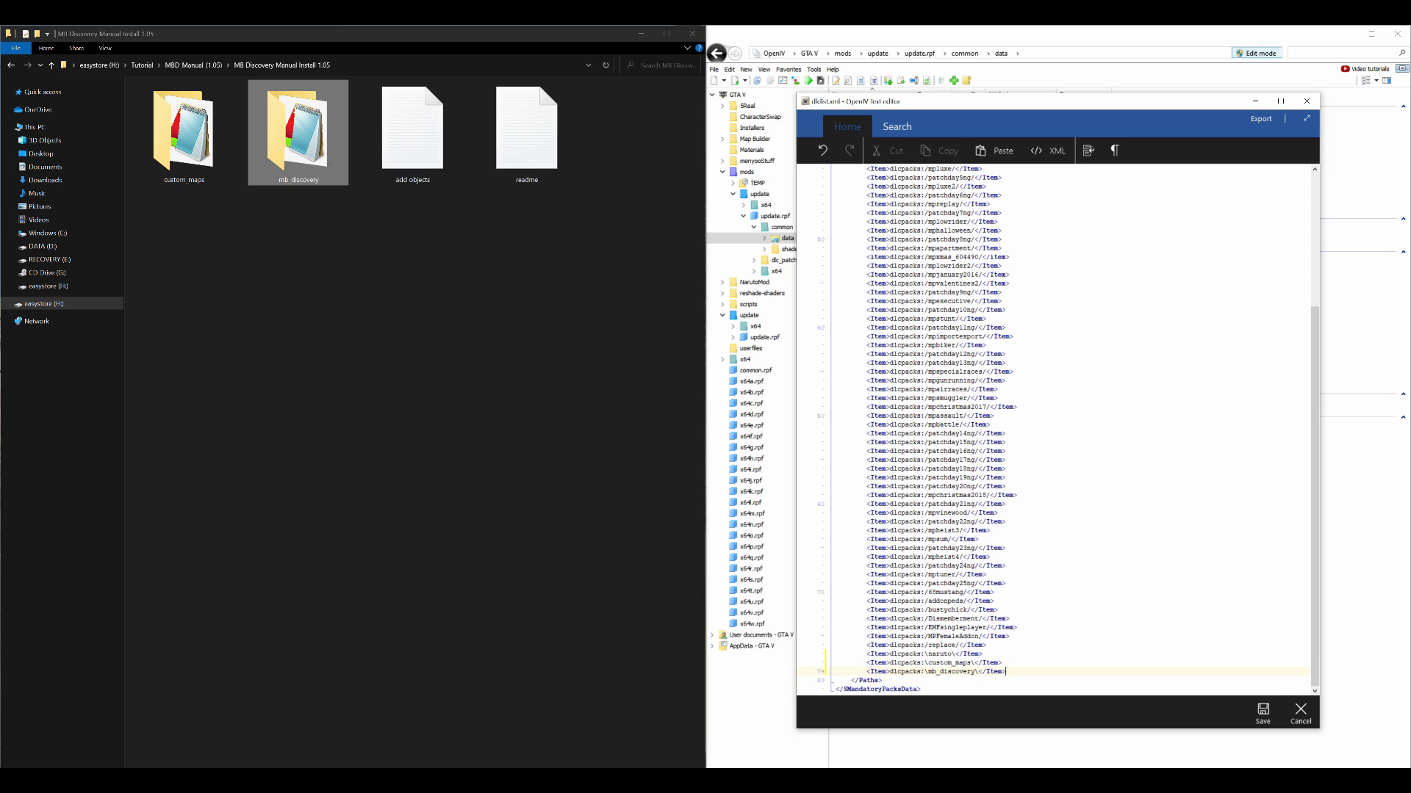
click(1264, 713)
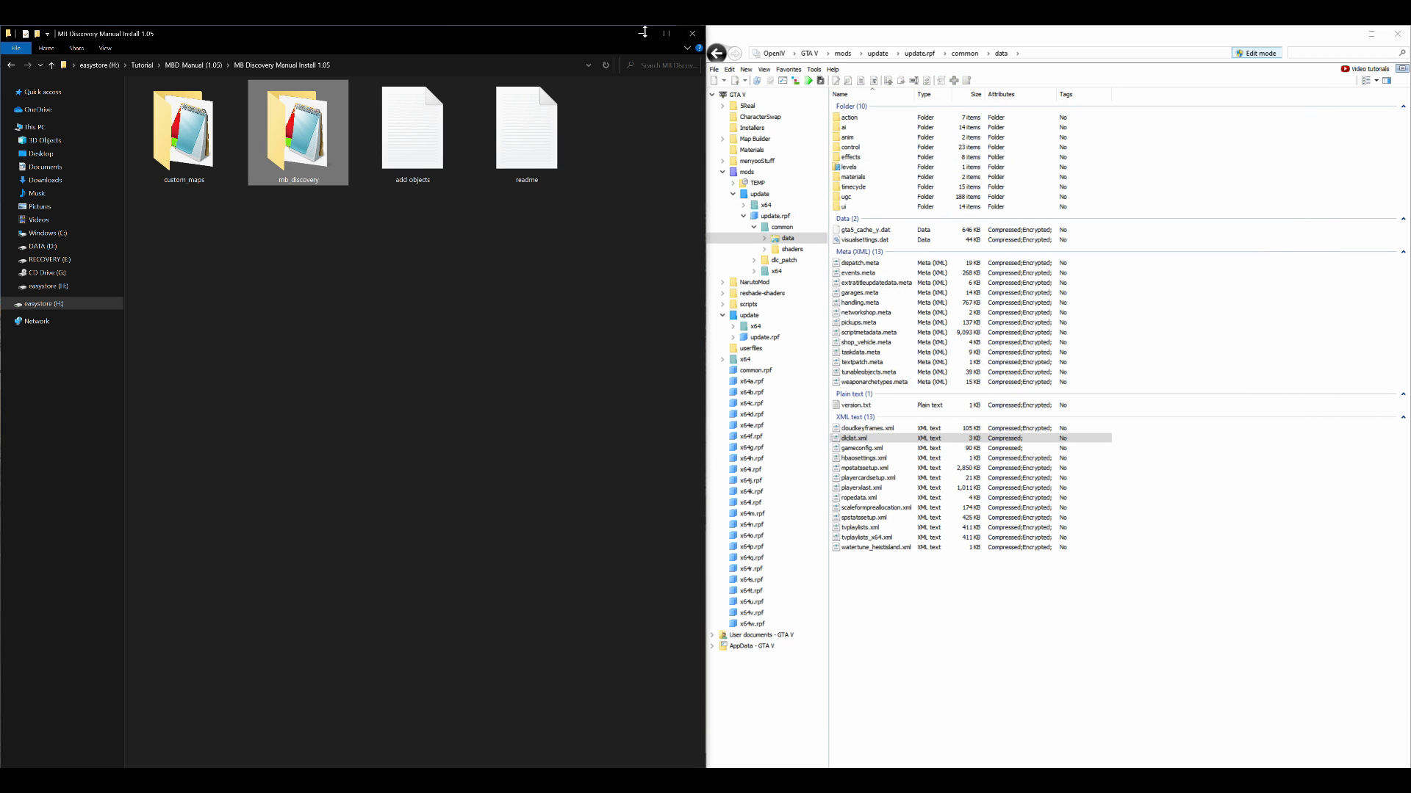
Close all archives, collapse mods and update, and select MB Discovery (1.05) in Tutorial
click(714, 69)
click(733, 202)
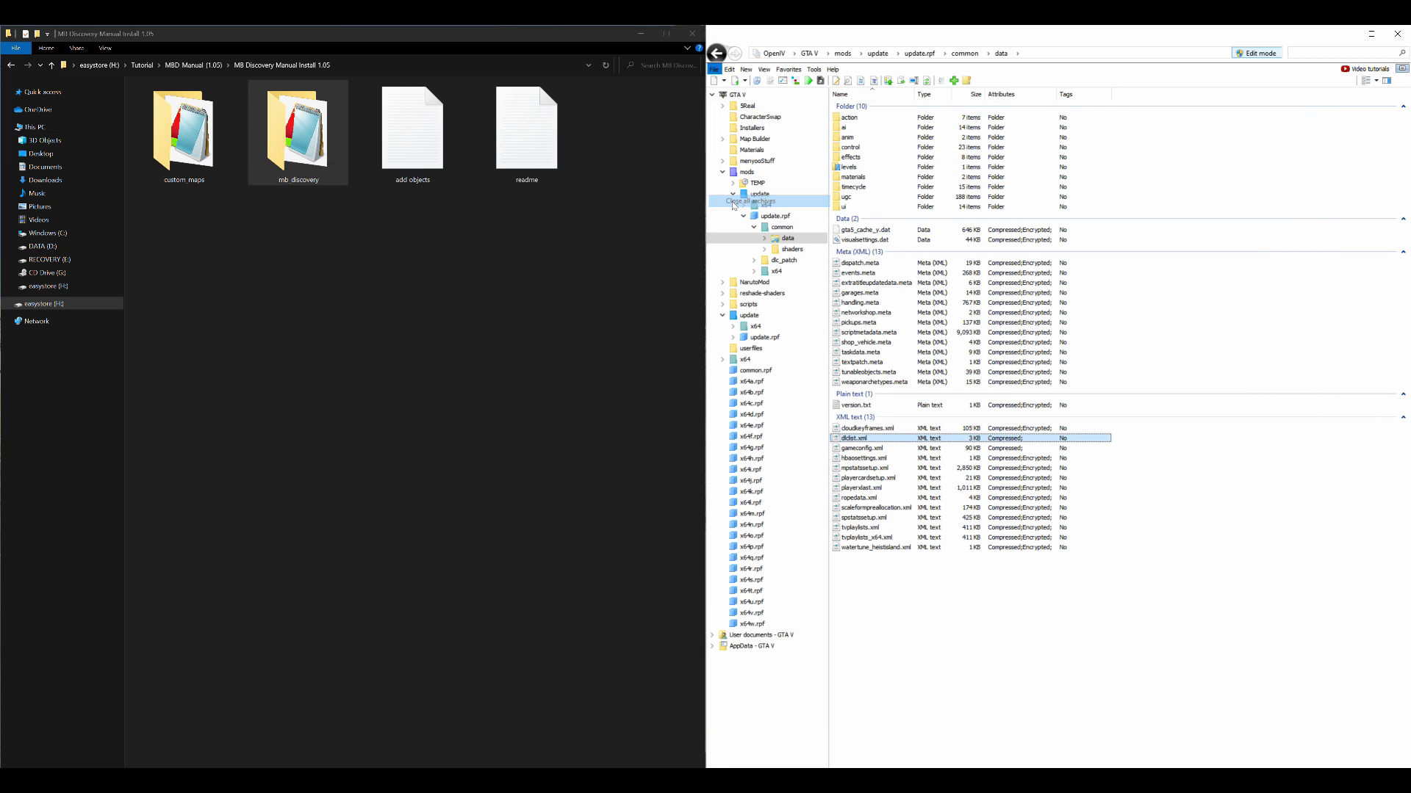
click(722, 172)
click(722, 215)
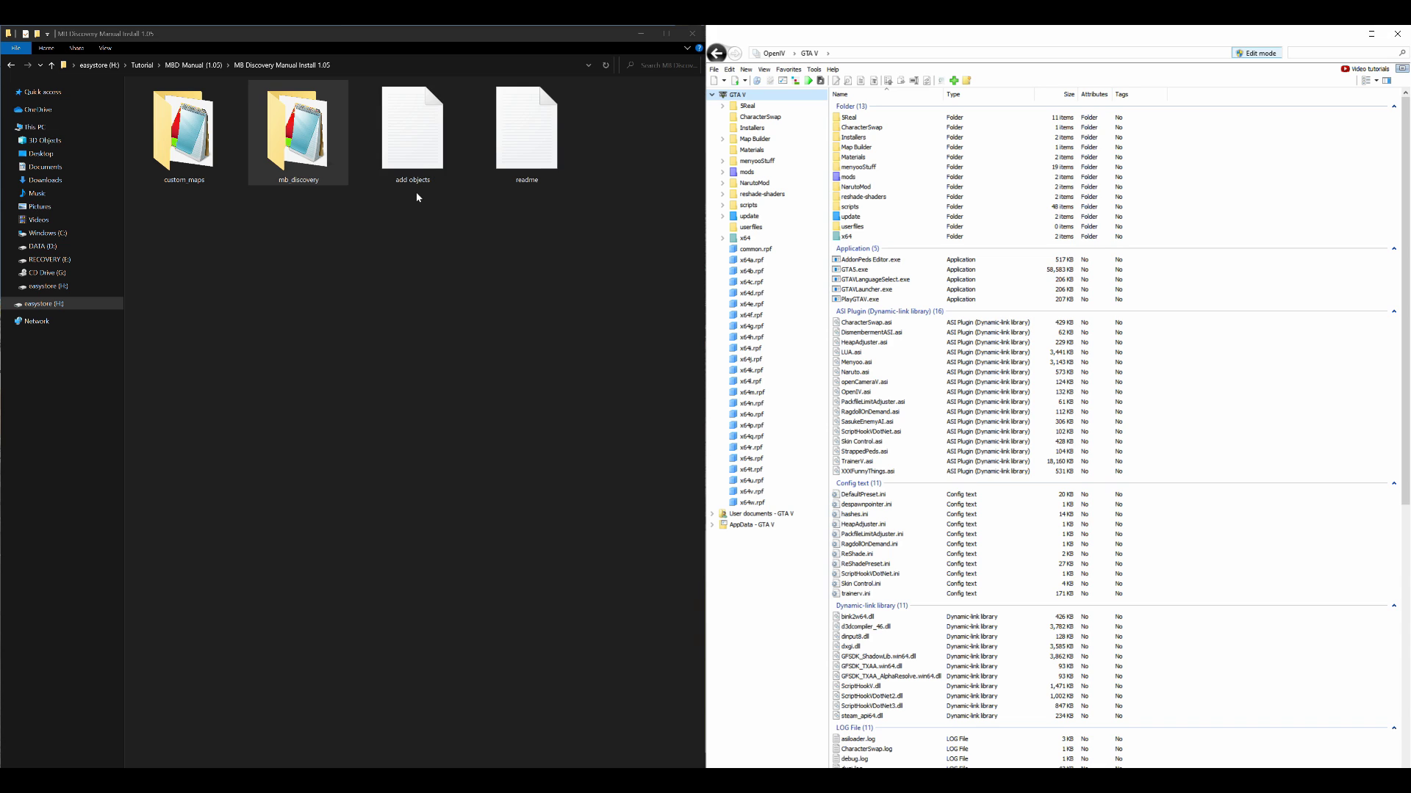
click(142, 65)
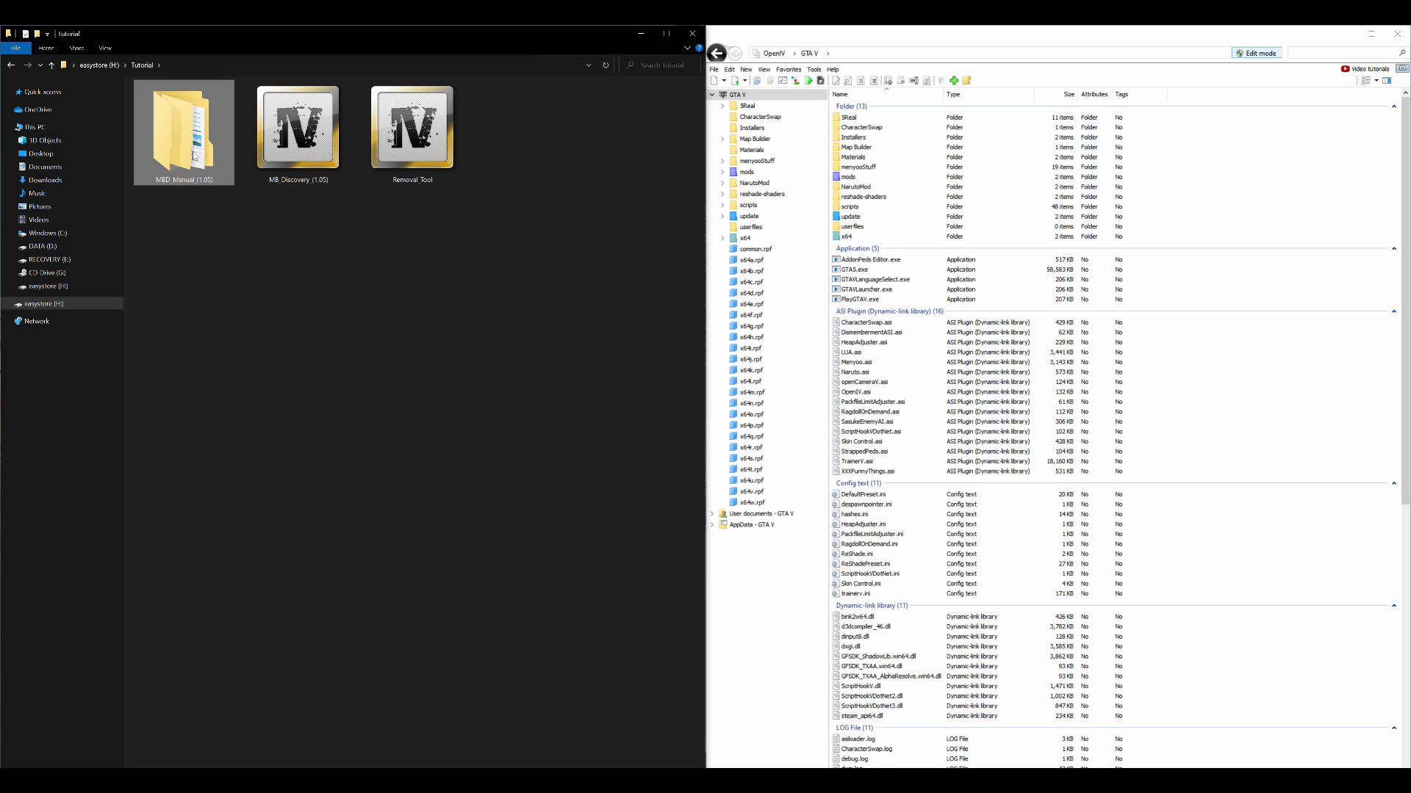
click(301, 122)
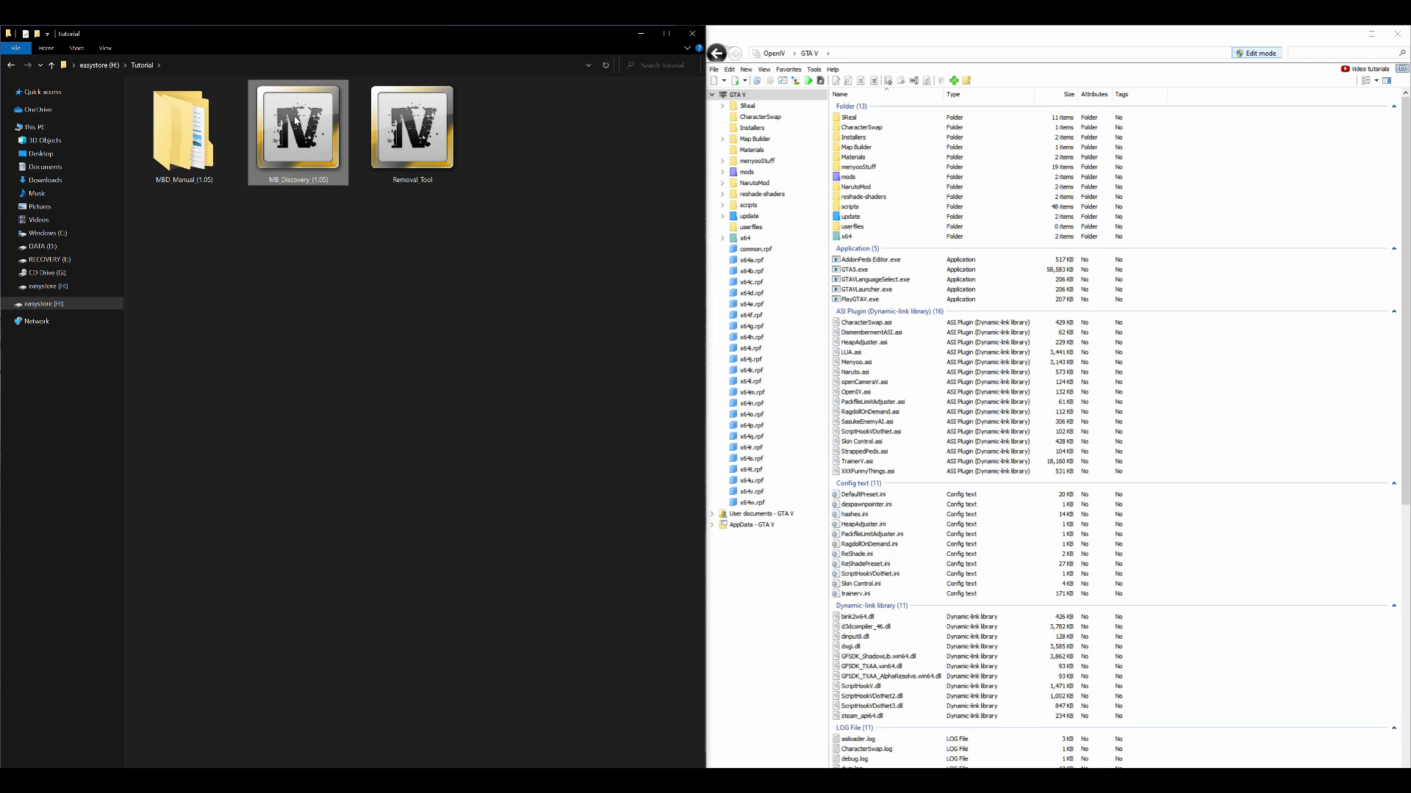
Drop the MB Discovery (1.05) package into OpenIV and install it to the mods folder
drag(296, 121, 1035, 264)
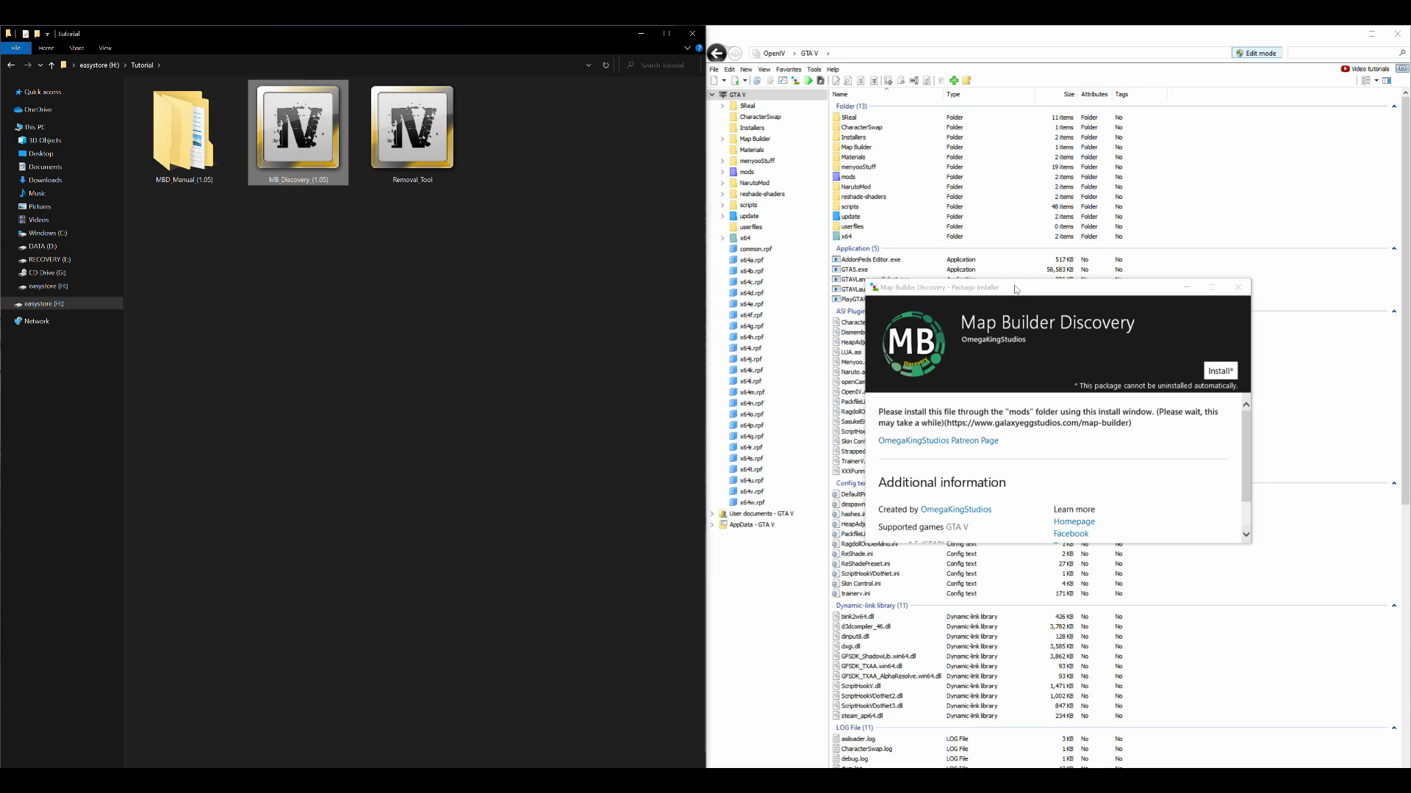
drag(1016, 288, 937, 212)
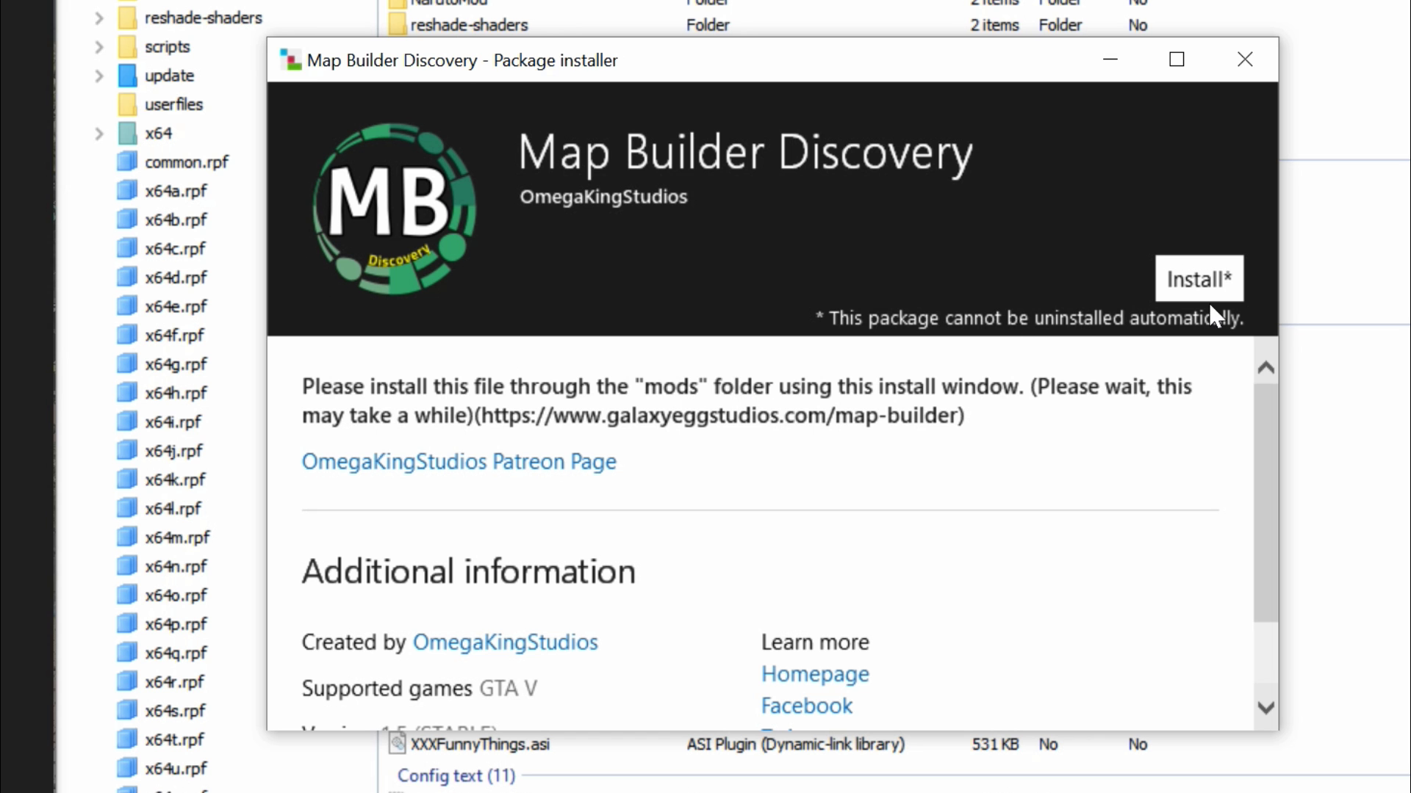
click(1204, 279)
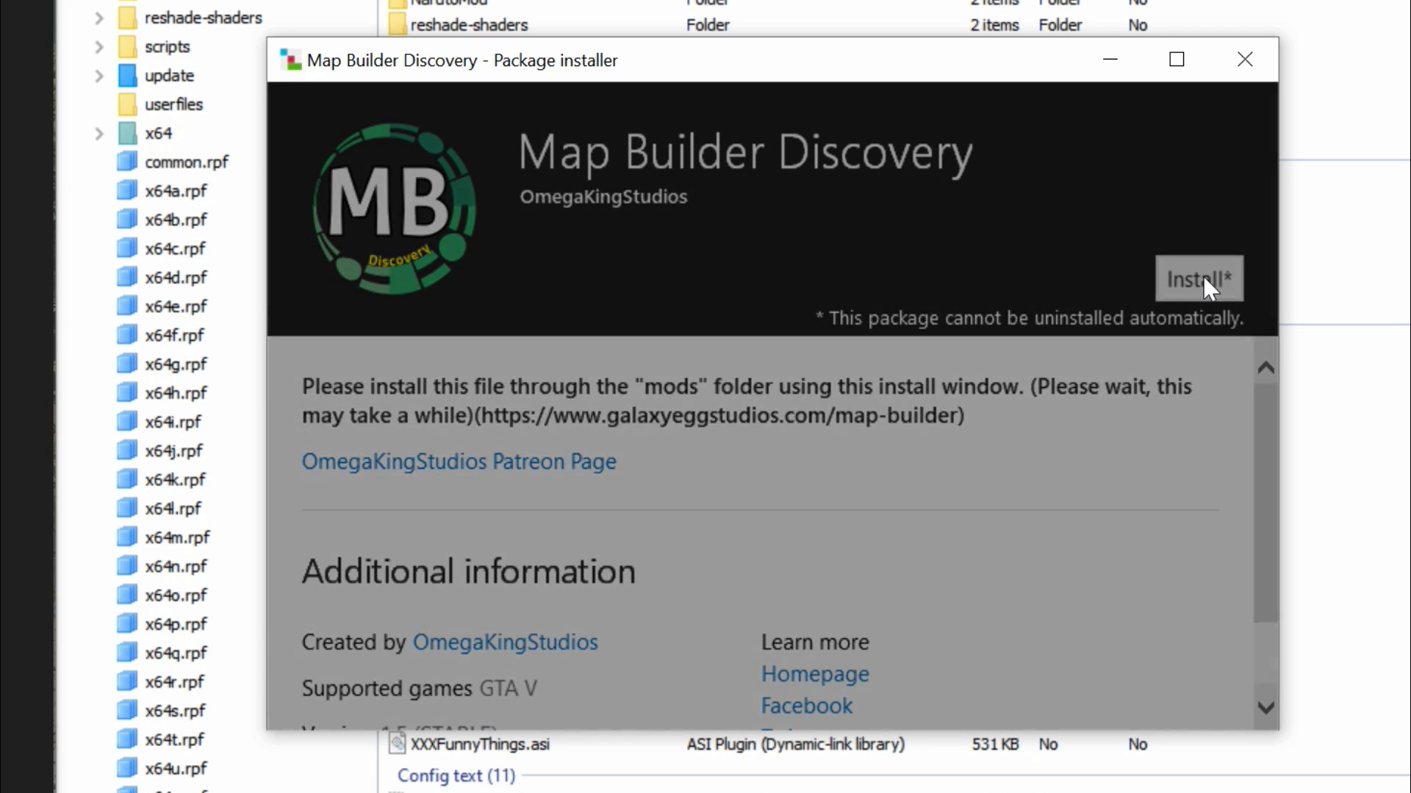
click(725, 332)
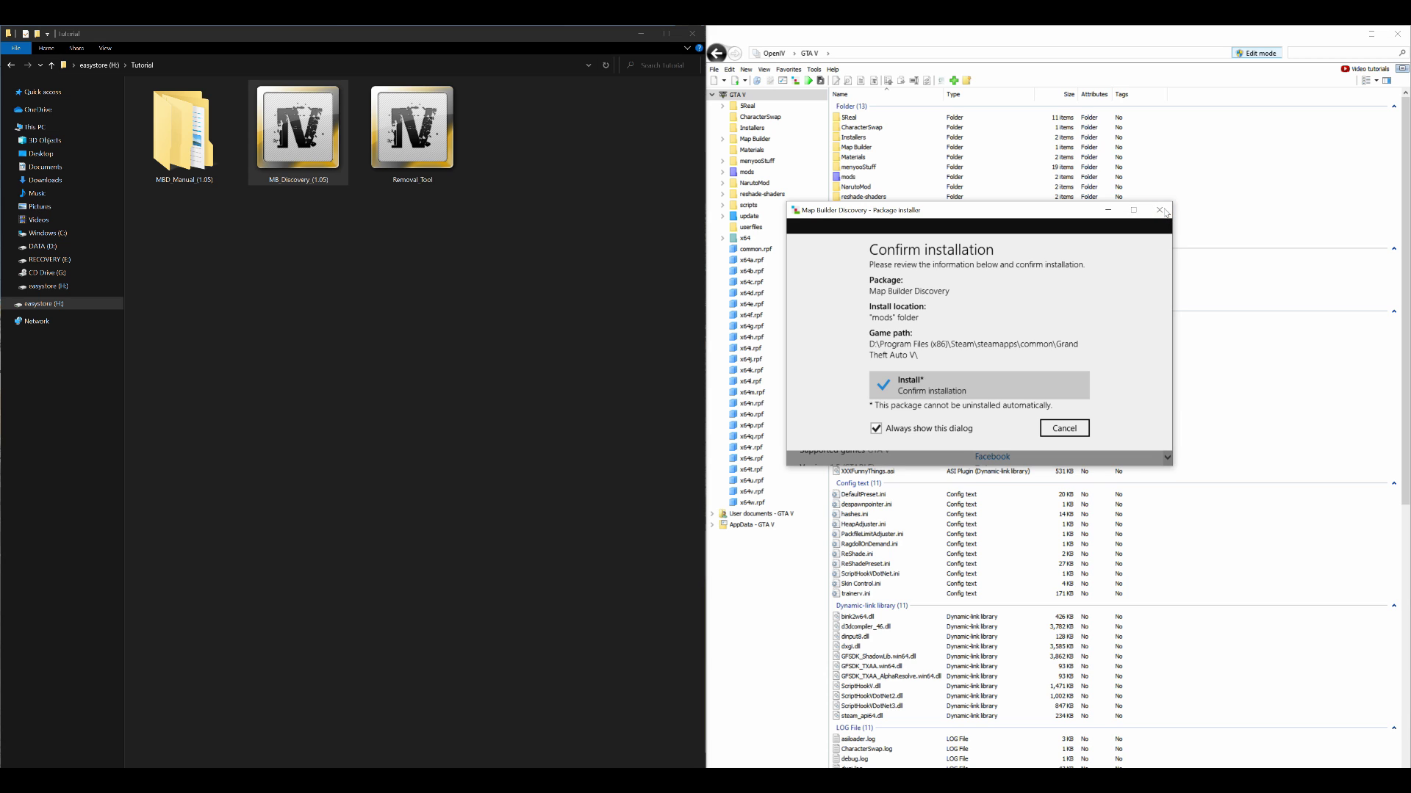
click(1161, 211)
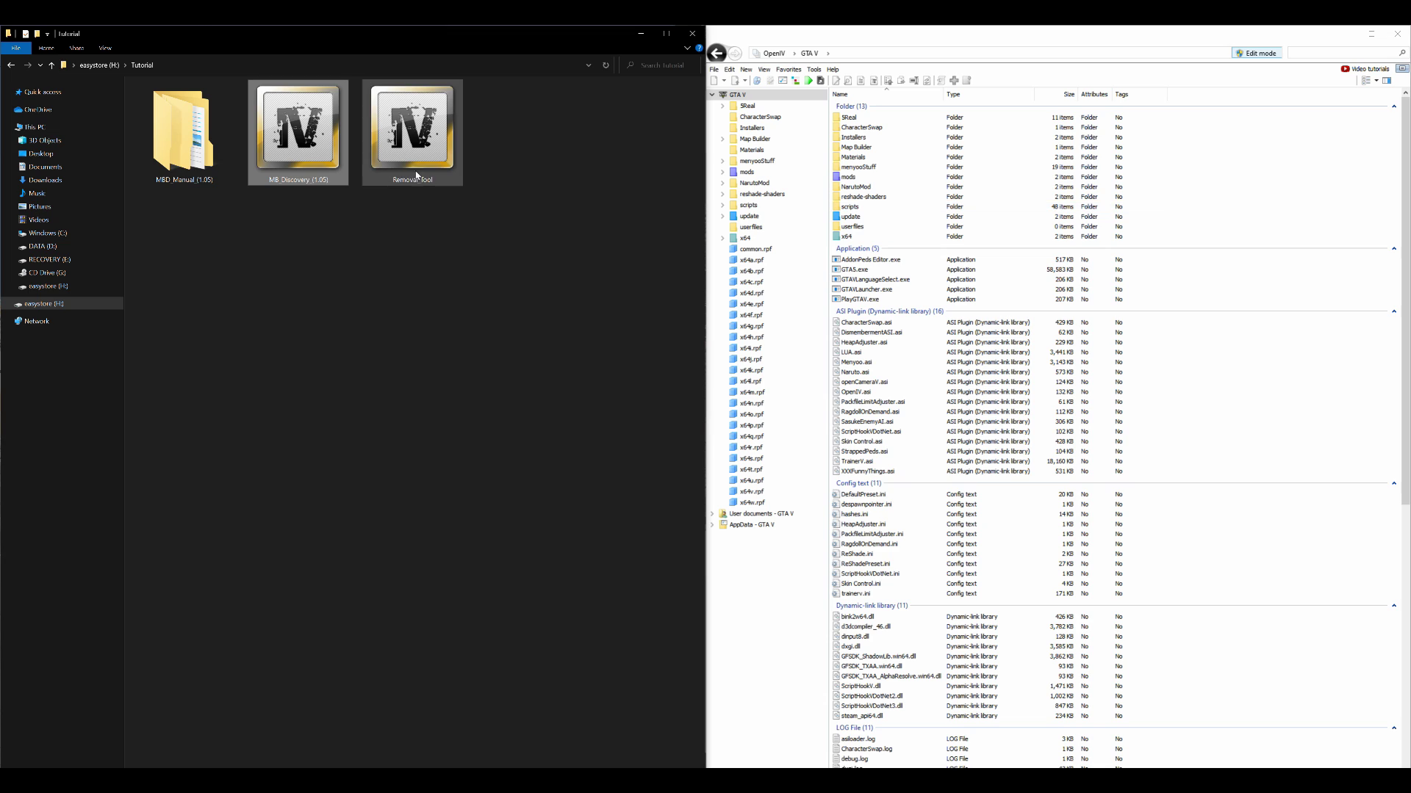
click(562, 367)
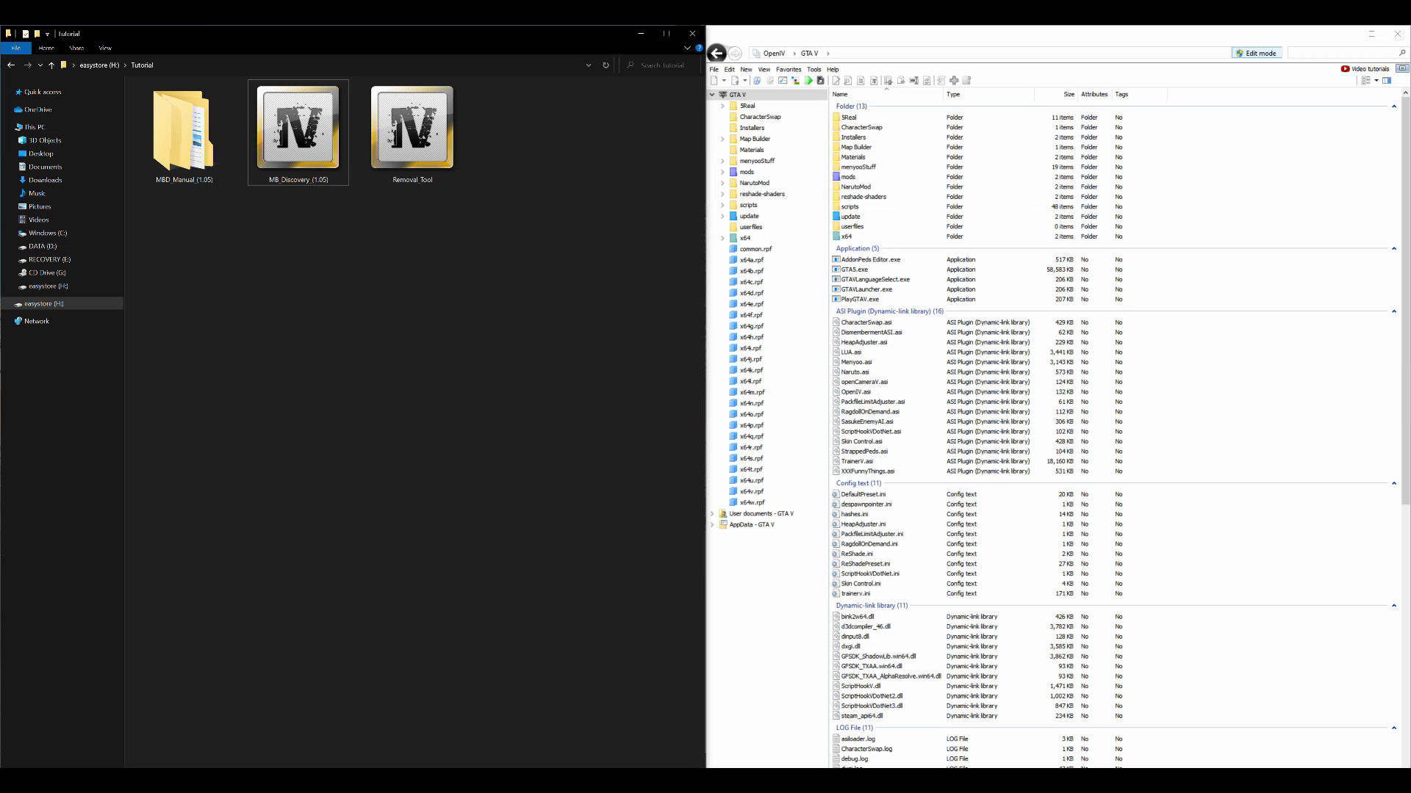
Browse Grand Theft Auto V to mods\update\x64\dlcpacks to find custom_maps and mb_discovery
click(316, 735)
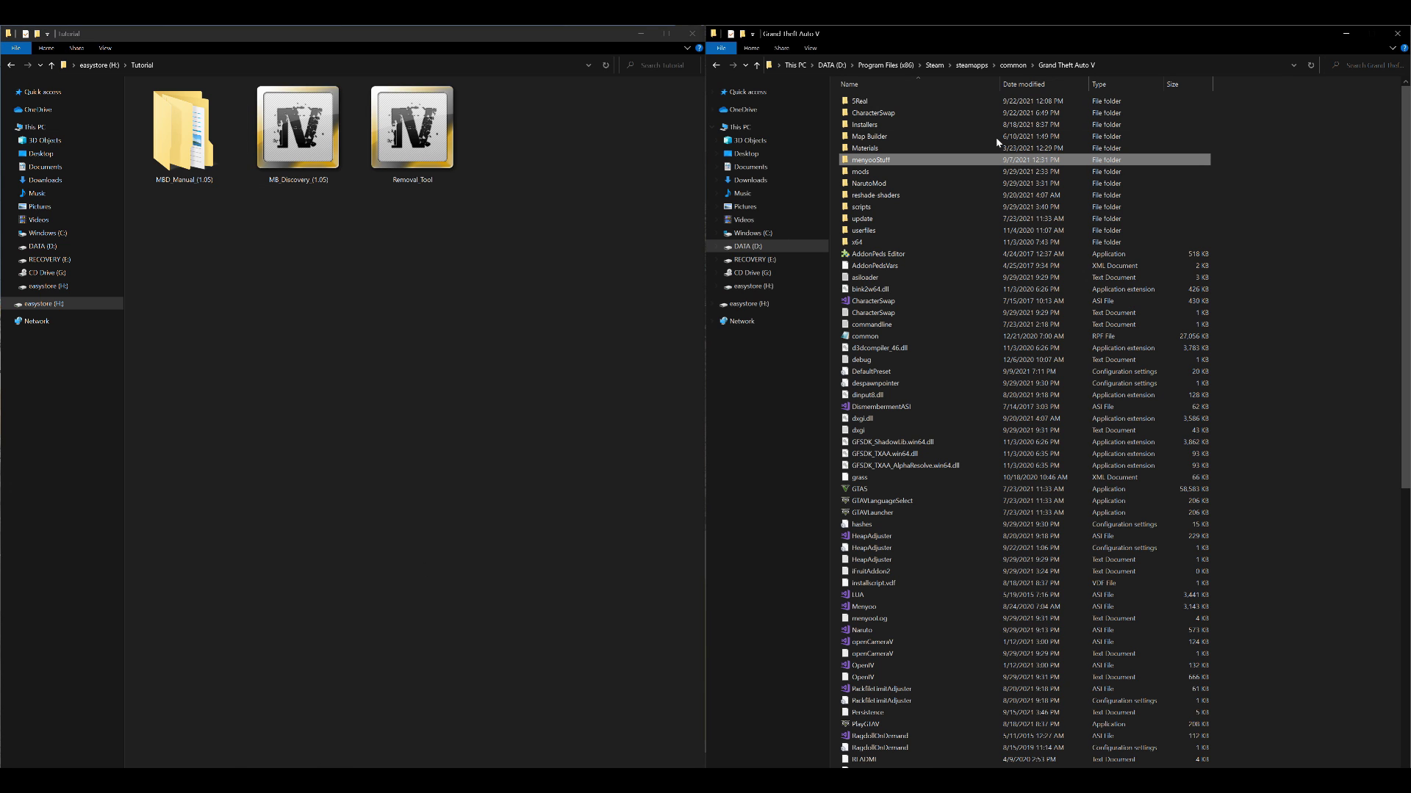
double_click(865, 174)
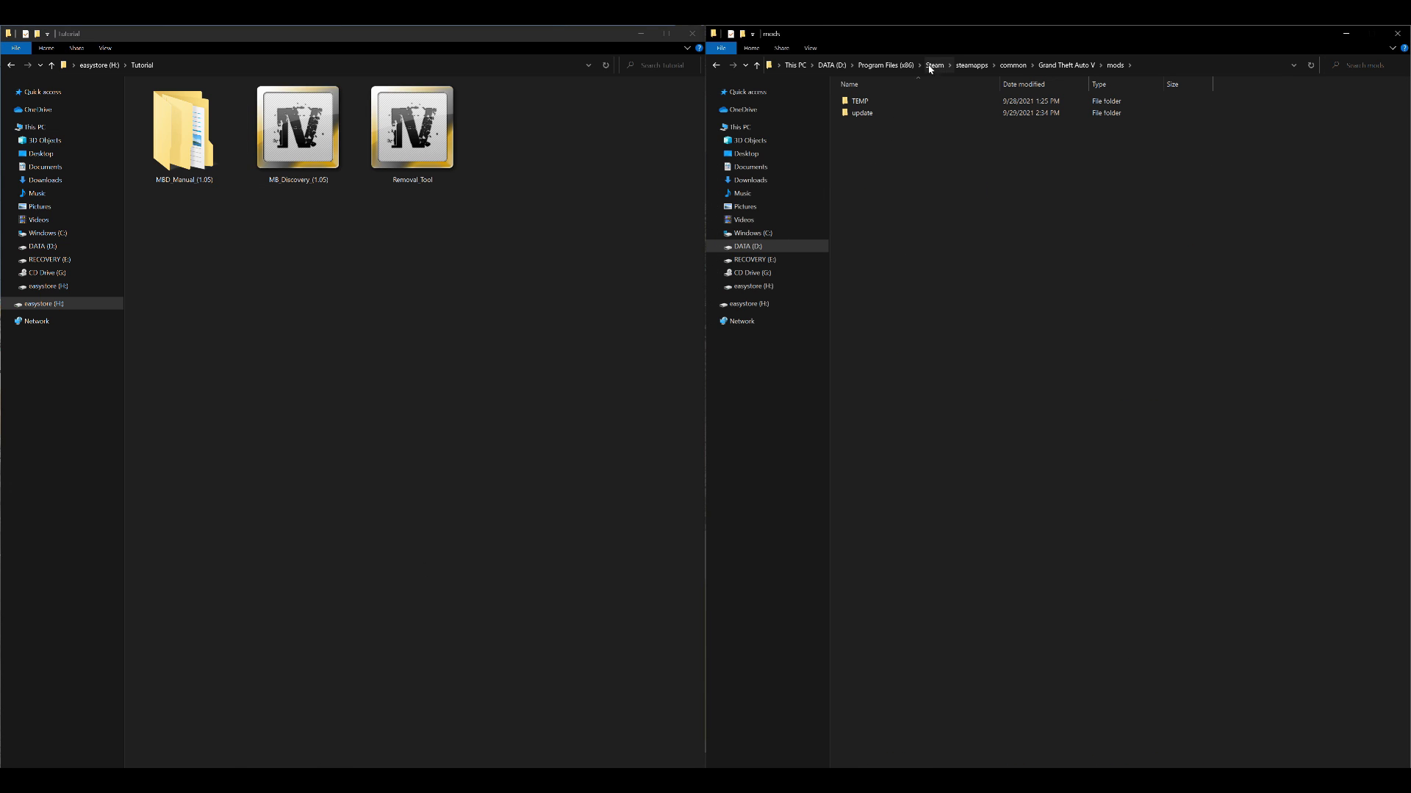
double_click(902, 116)
double_click(906, 105)
double_click(906, 103)
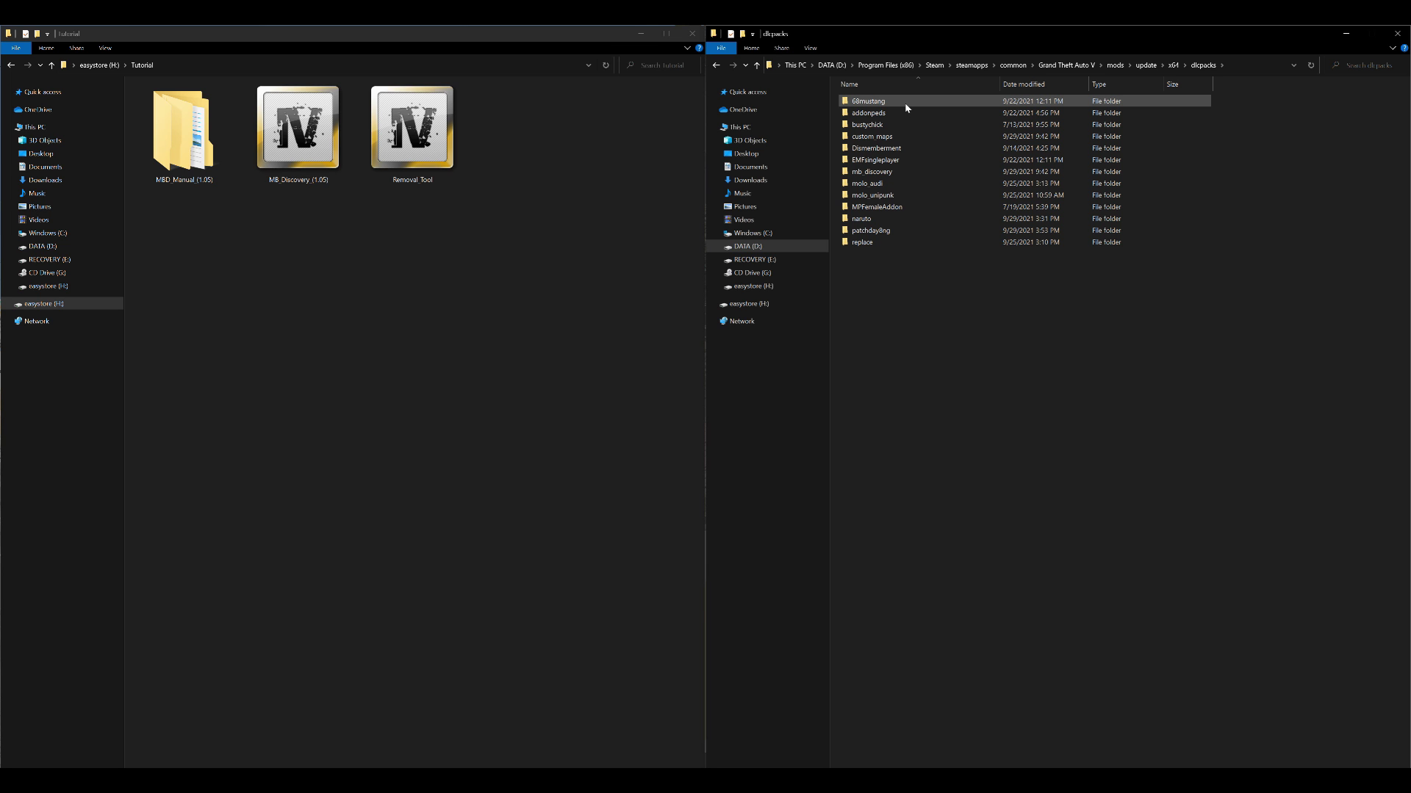